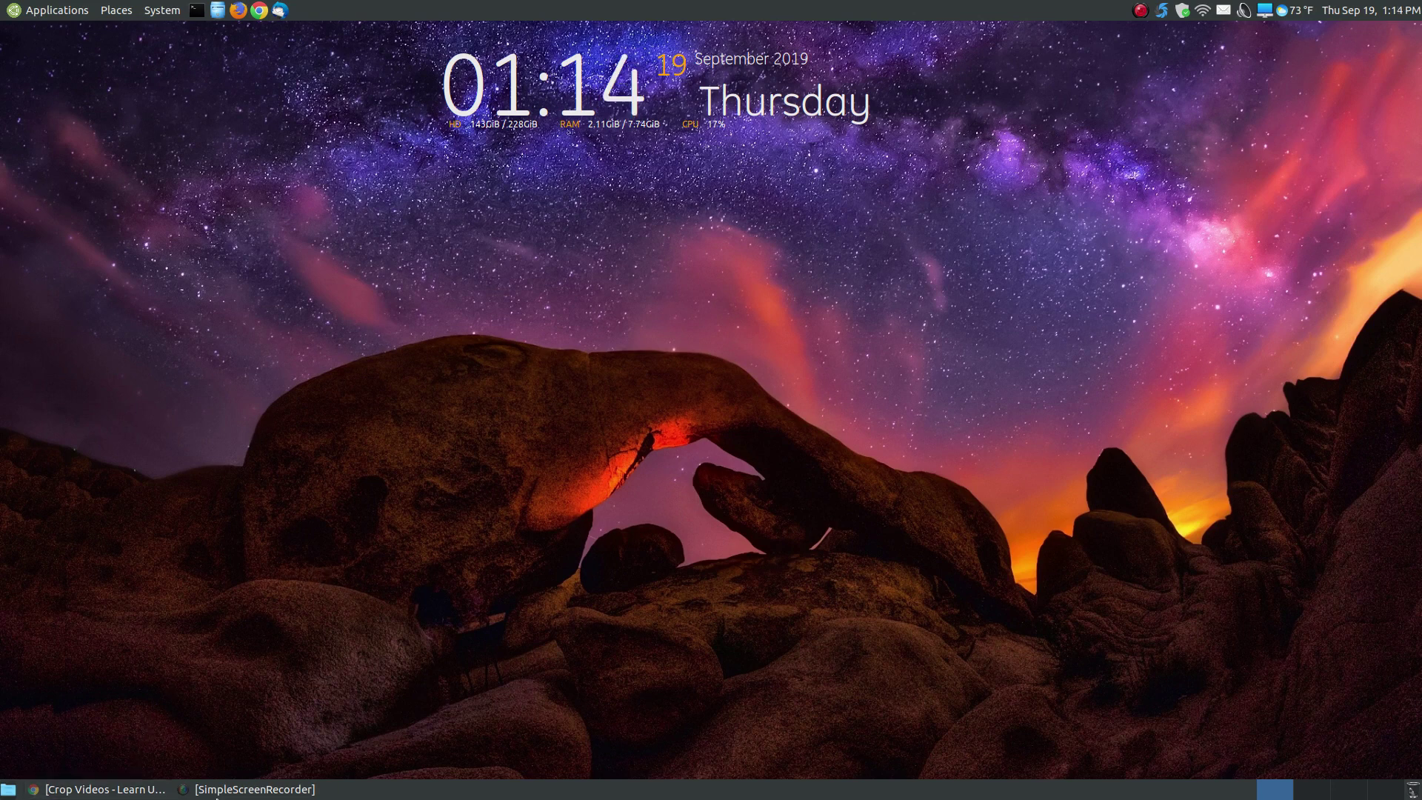
Step: Read the video-cropping tutorial page in the browser, then minimize the browser
click(111, 788)
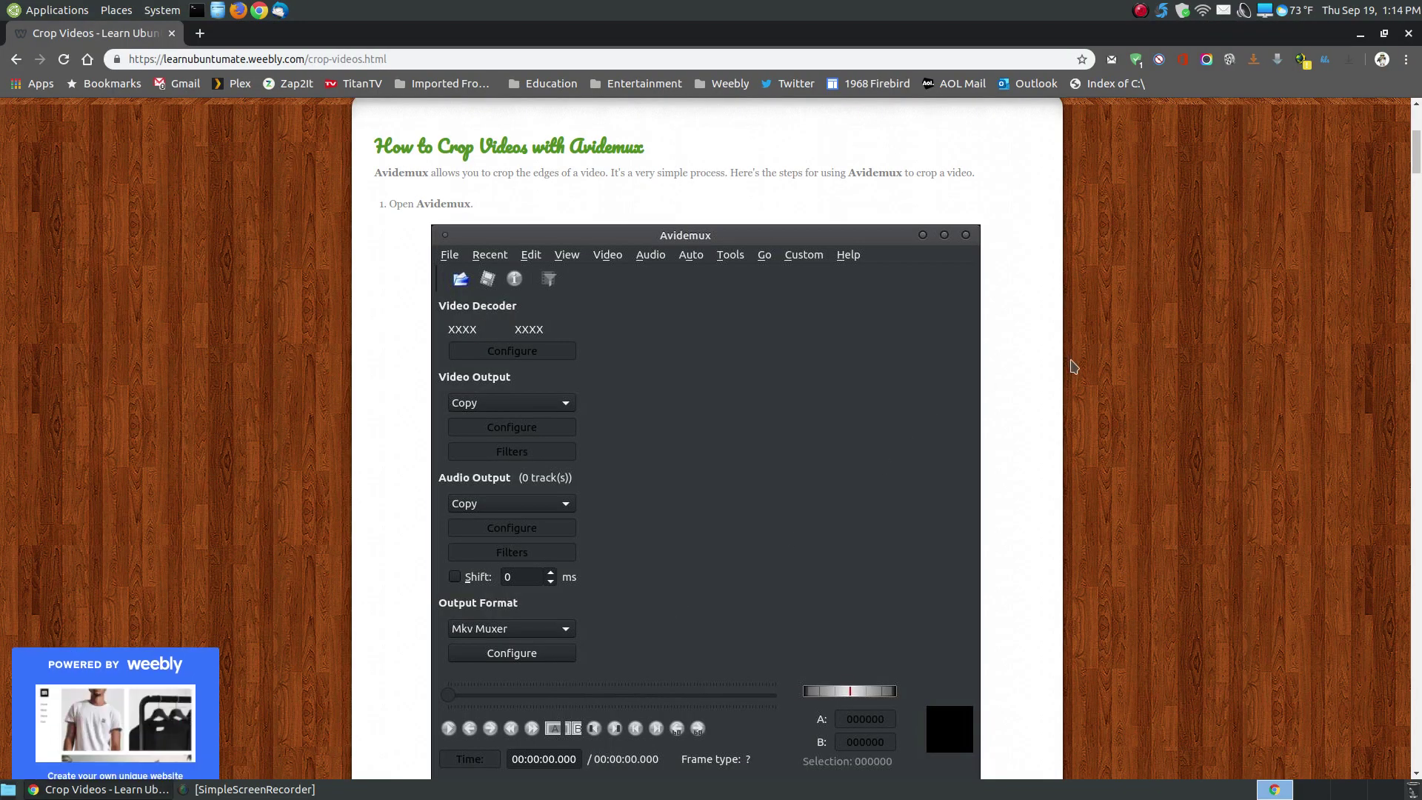
drag(1417, 169, 1416, 405)
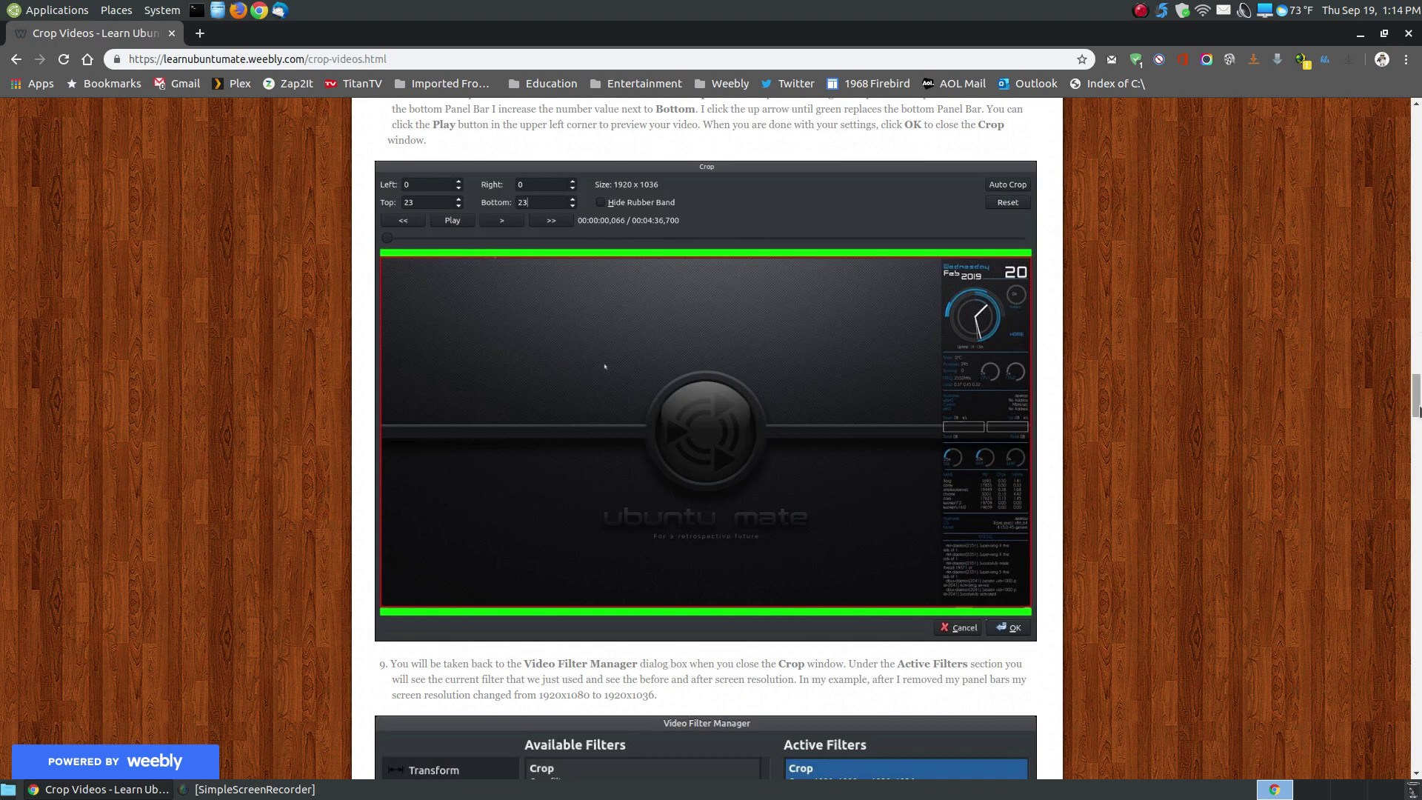
scroll(1419, 331, up, 2)
scroll(1290, 375, down, 1)
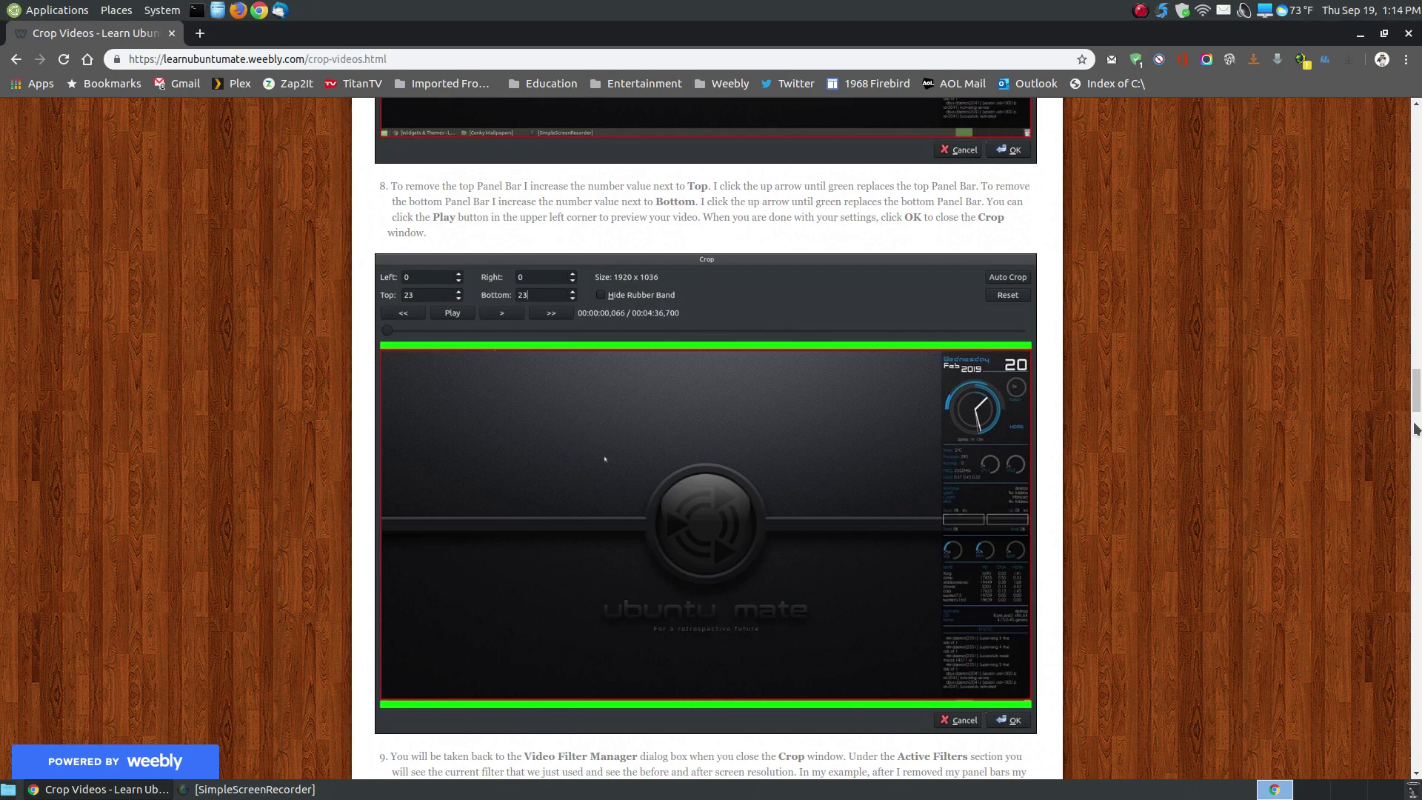
drag(1416, 391, 1413, 129)
click(1360, 33)
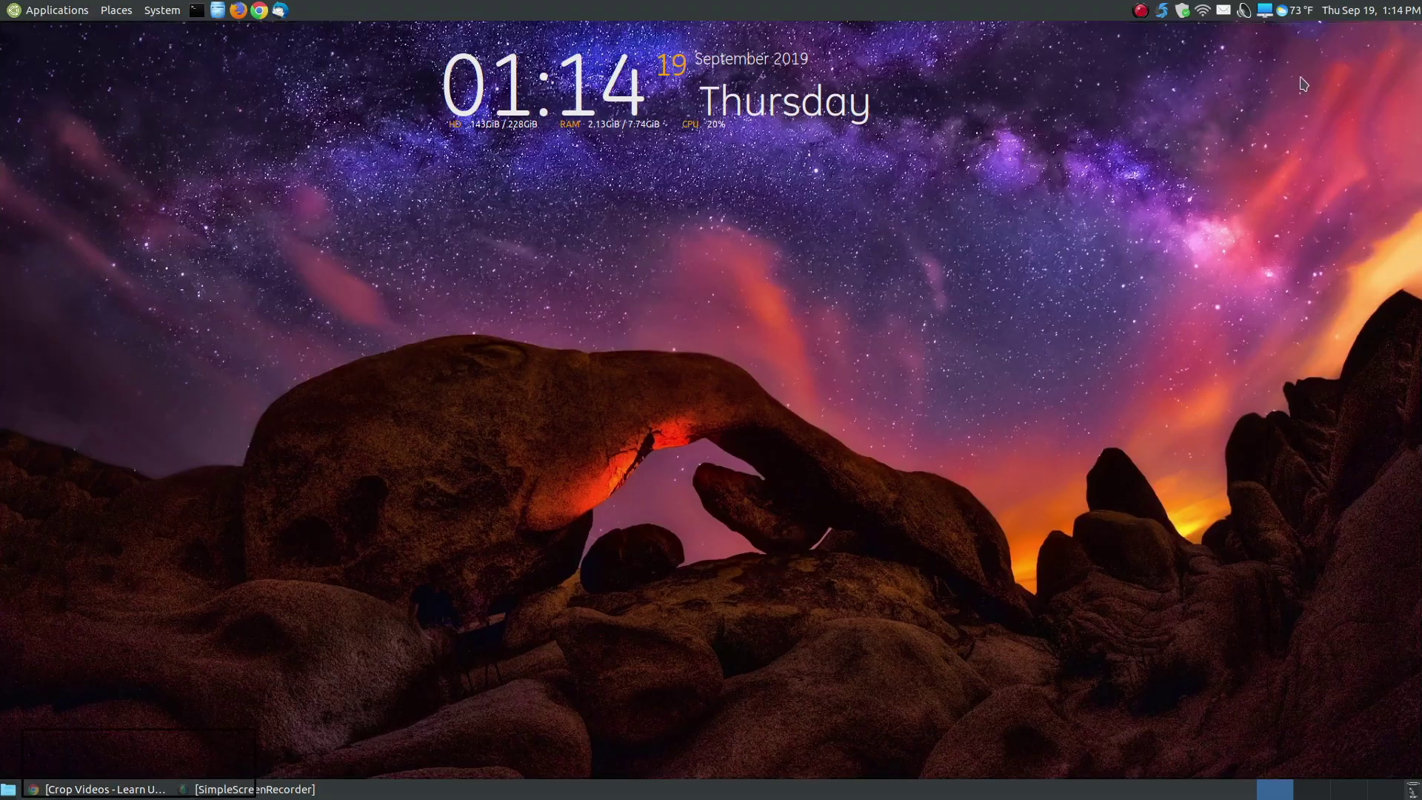
Step: Launch Avidemux 2.7 (Qt 5) from the Sound & Video applications menu
click(31, 14)
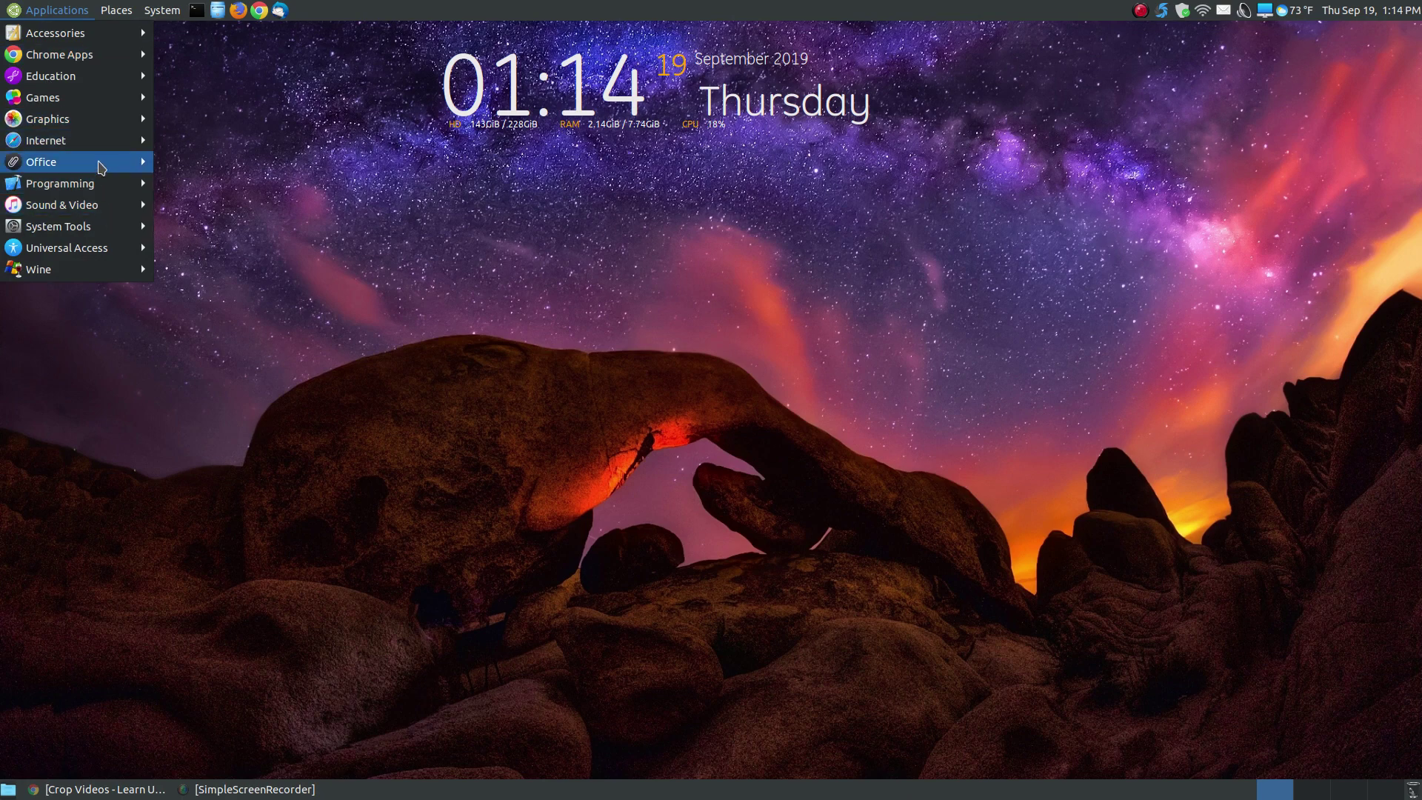
mouse_move(97, 185)
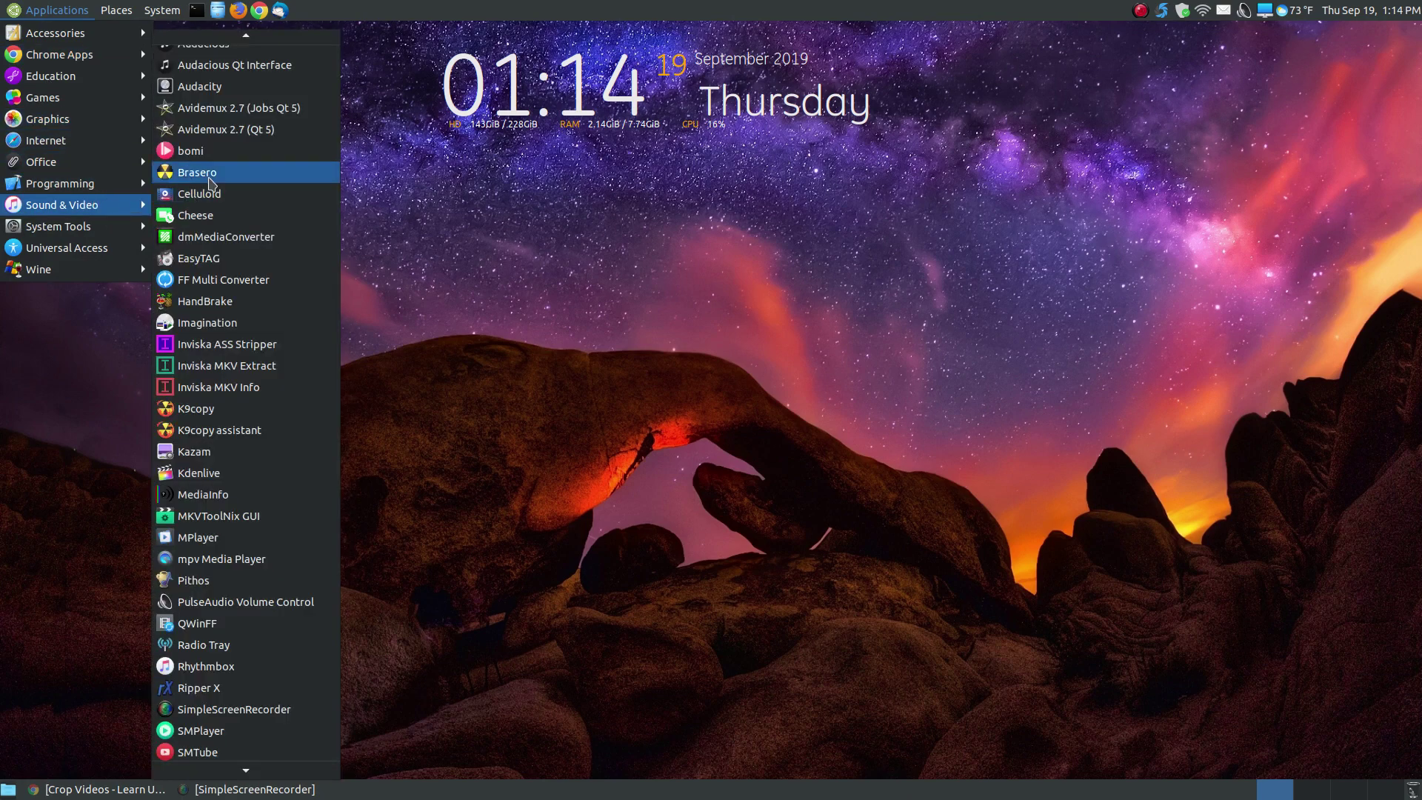
click(239, 129)
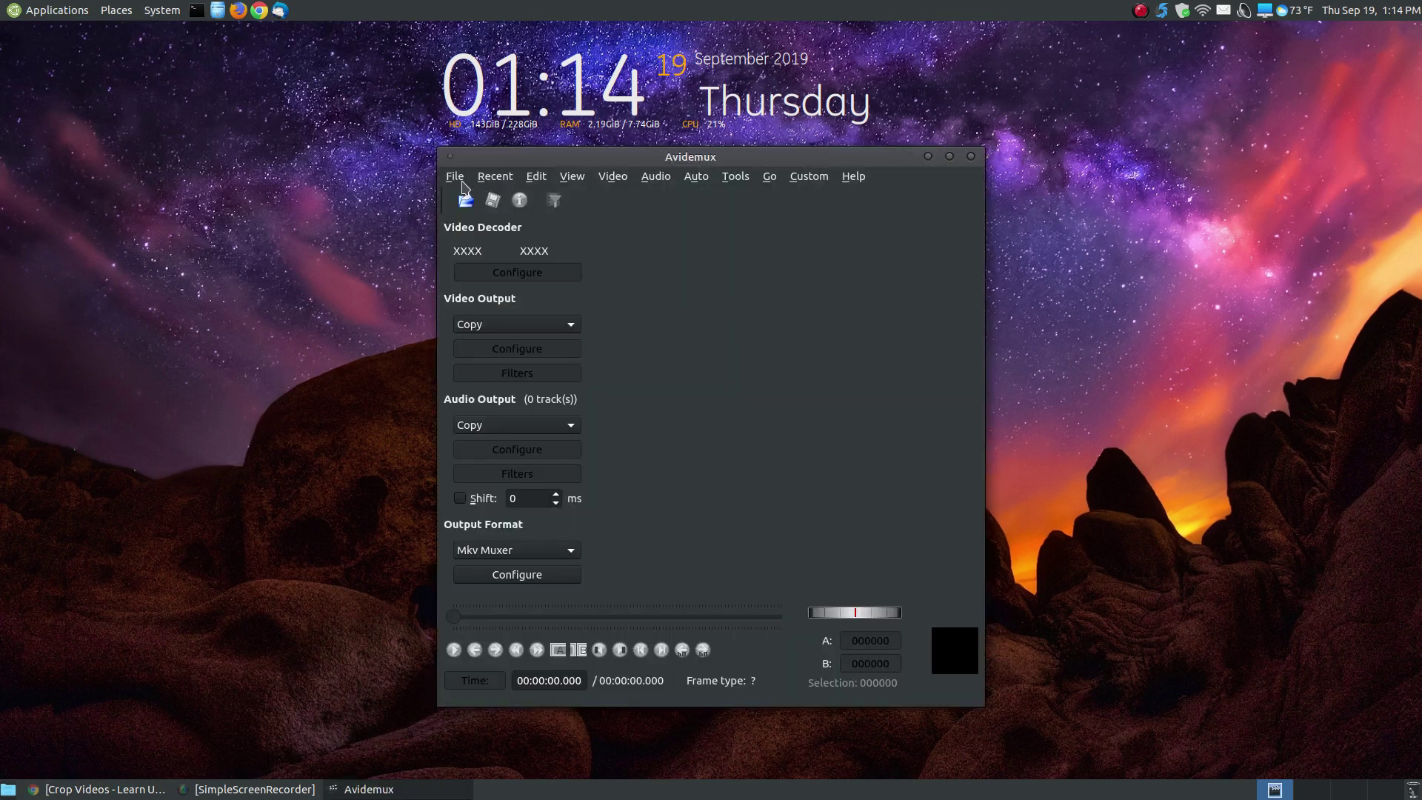
Step: Open the video 'Remove Title Bars from Conky Widgets.mp4' in Avidemux
click(455, 177)
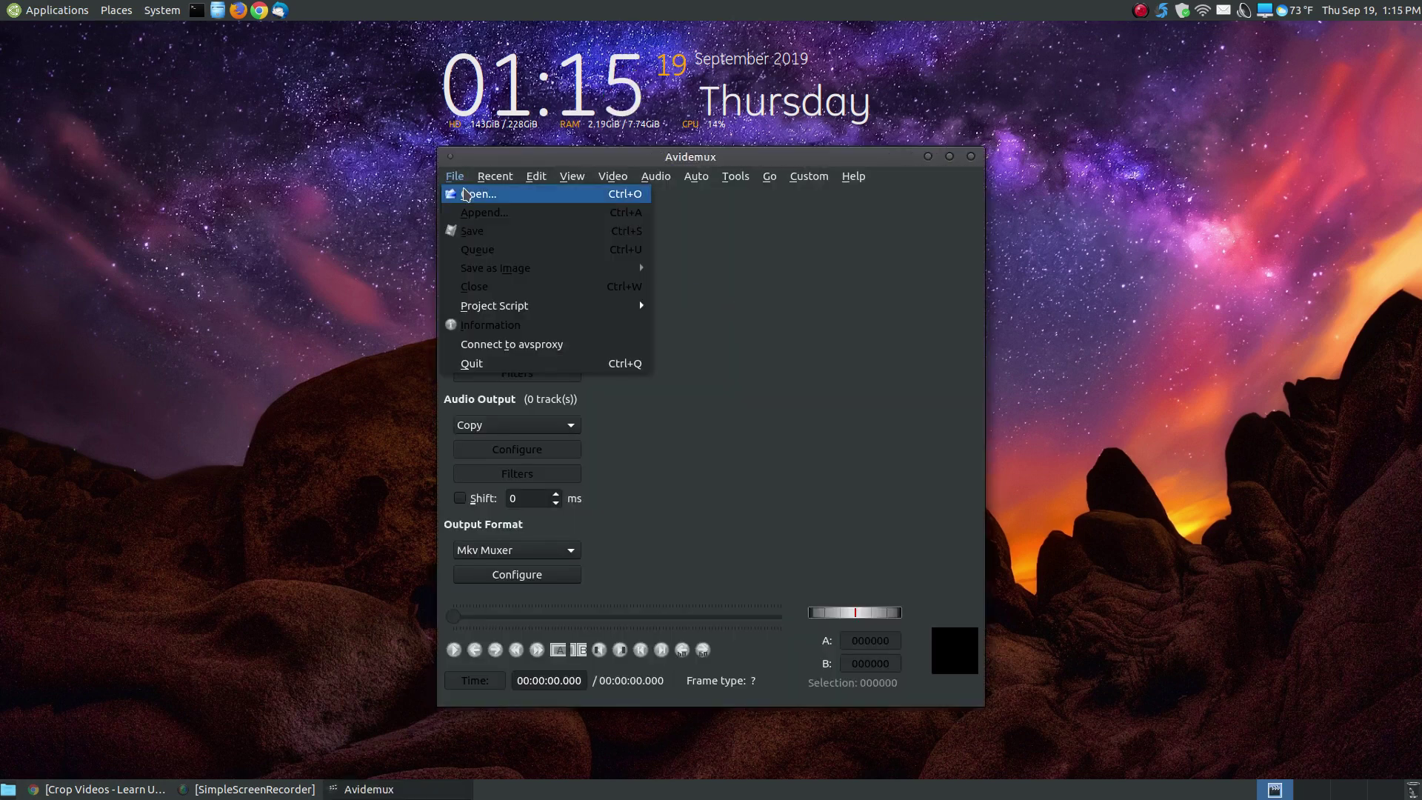
click(463, 194)
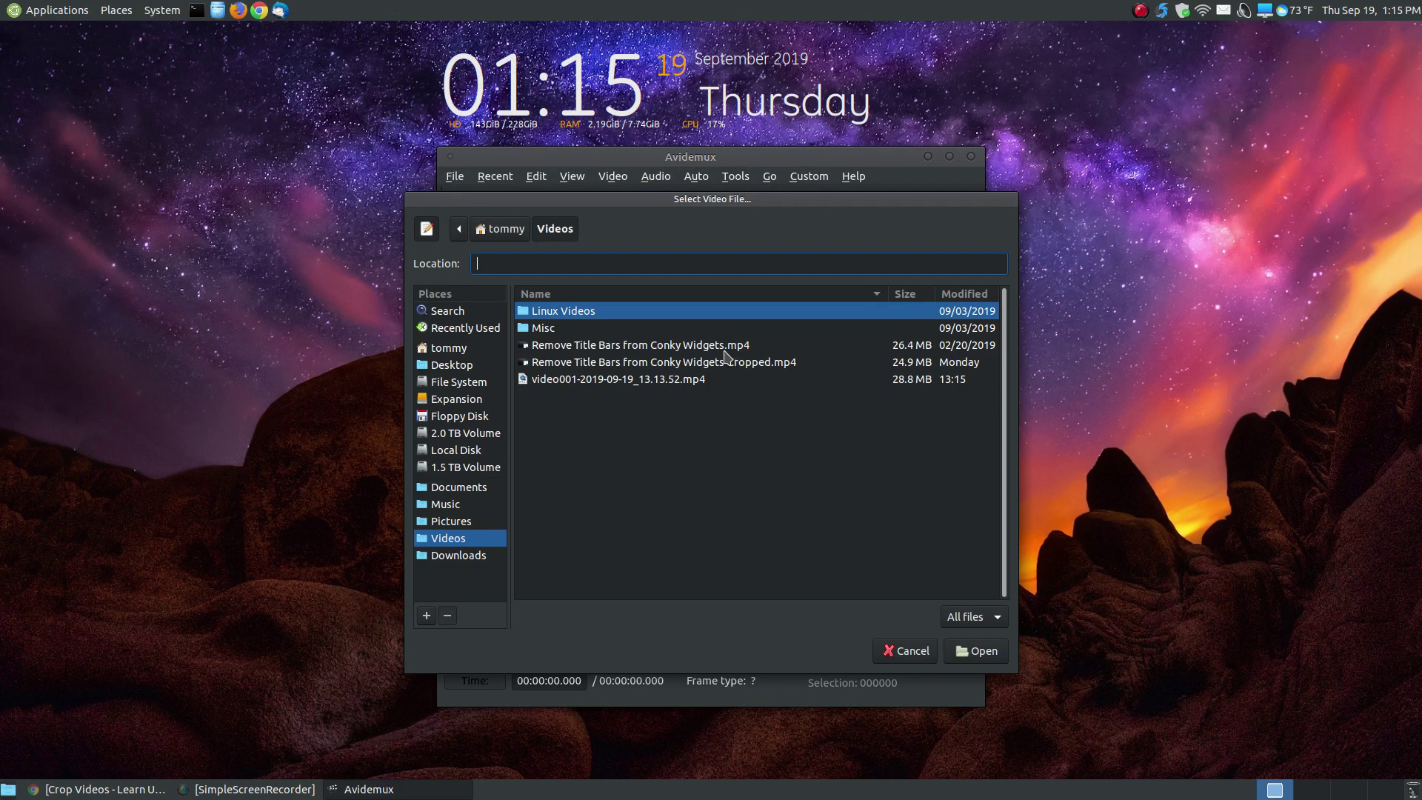
click(727, 348)
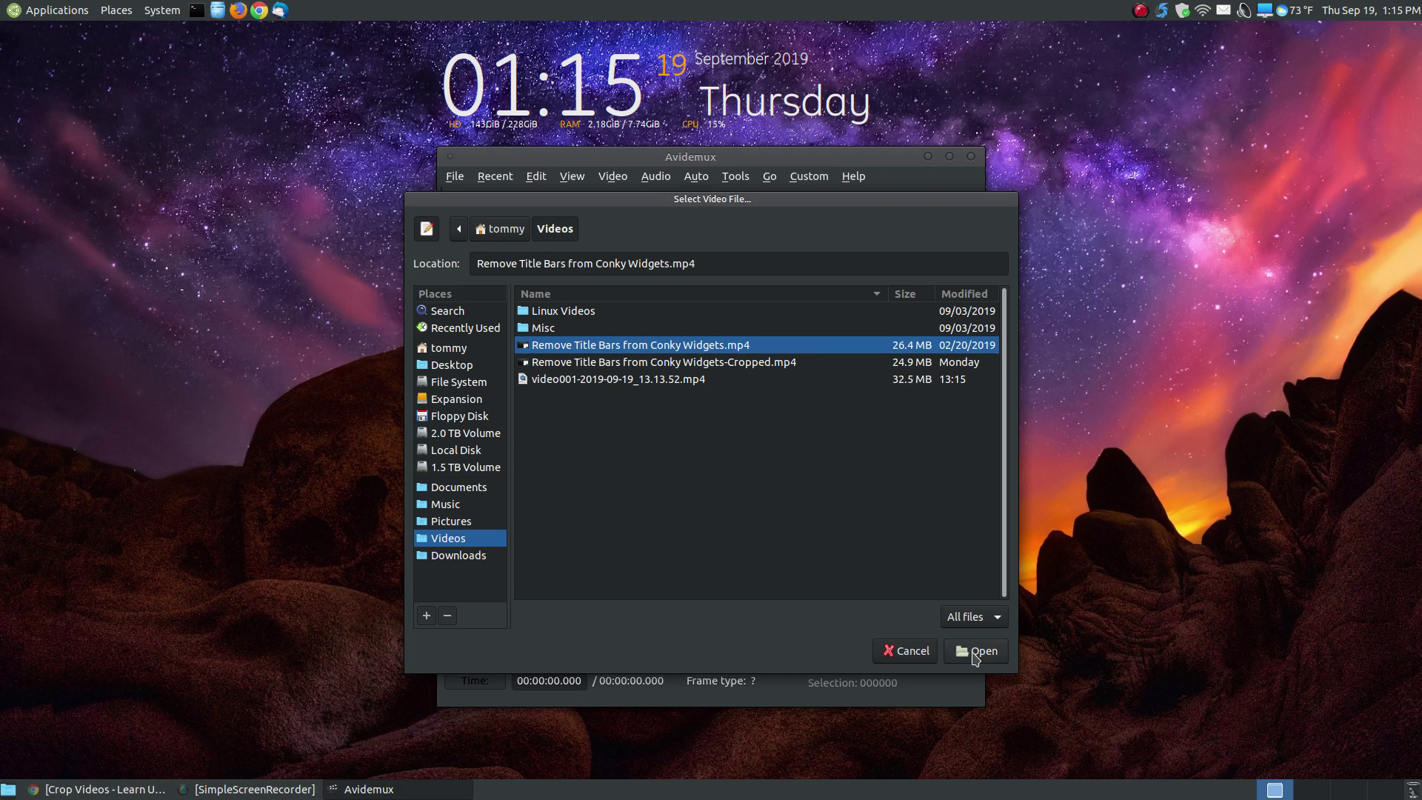
click(974, 652)
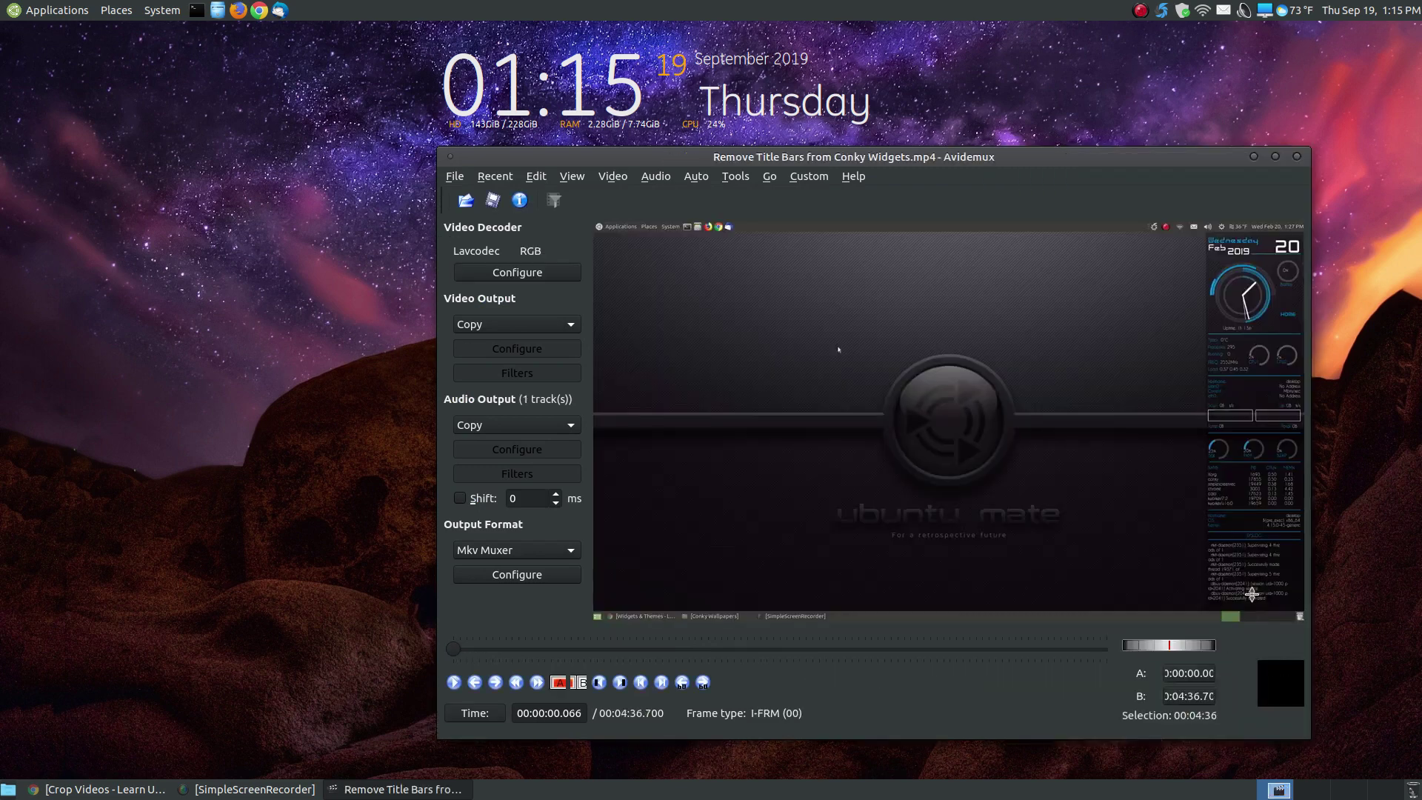
Step: Switch video output from Copy to Mpeg4 AVC (x264), keeping the default encoder settings
drag(931, 157, 758, 157)
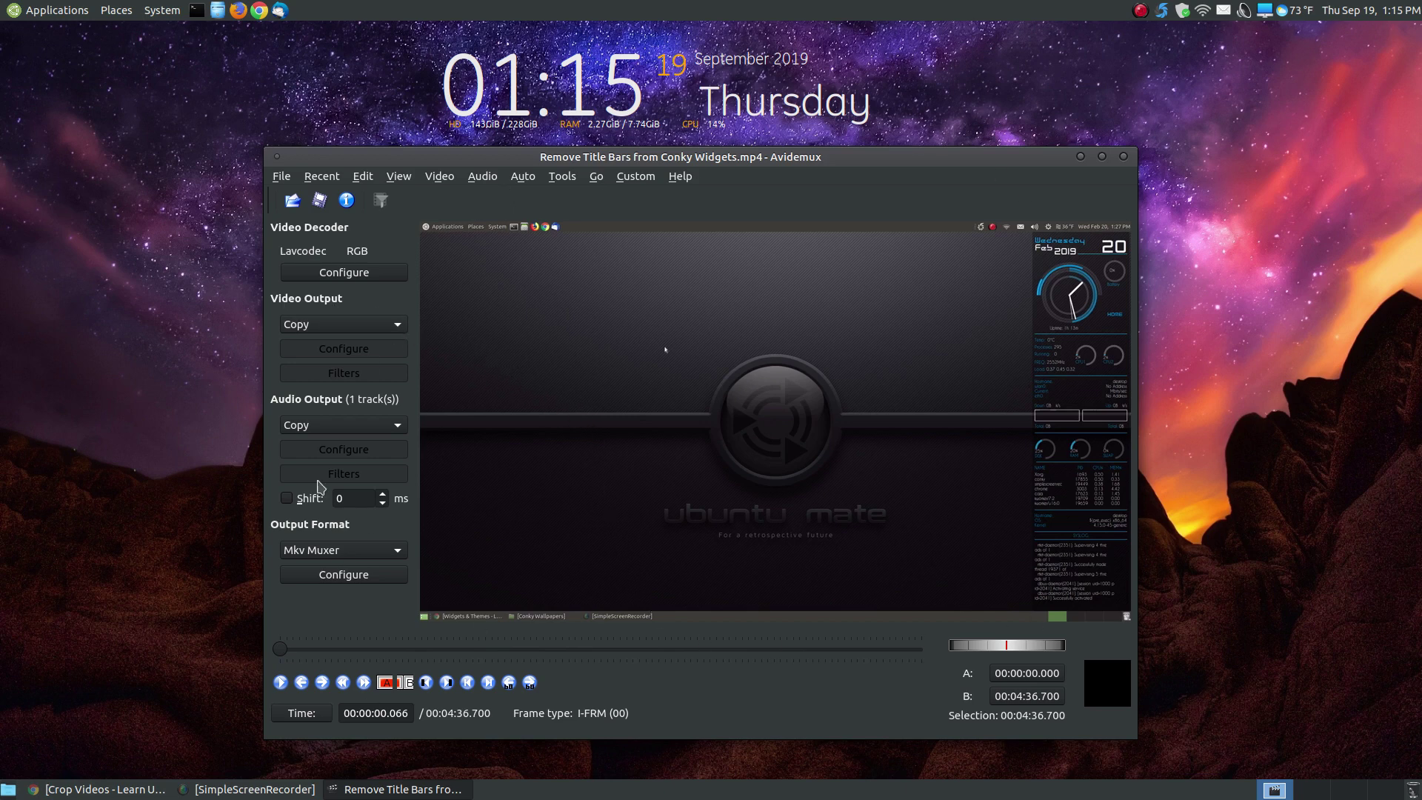
click(400, 332)
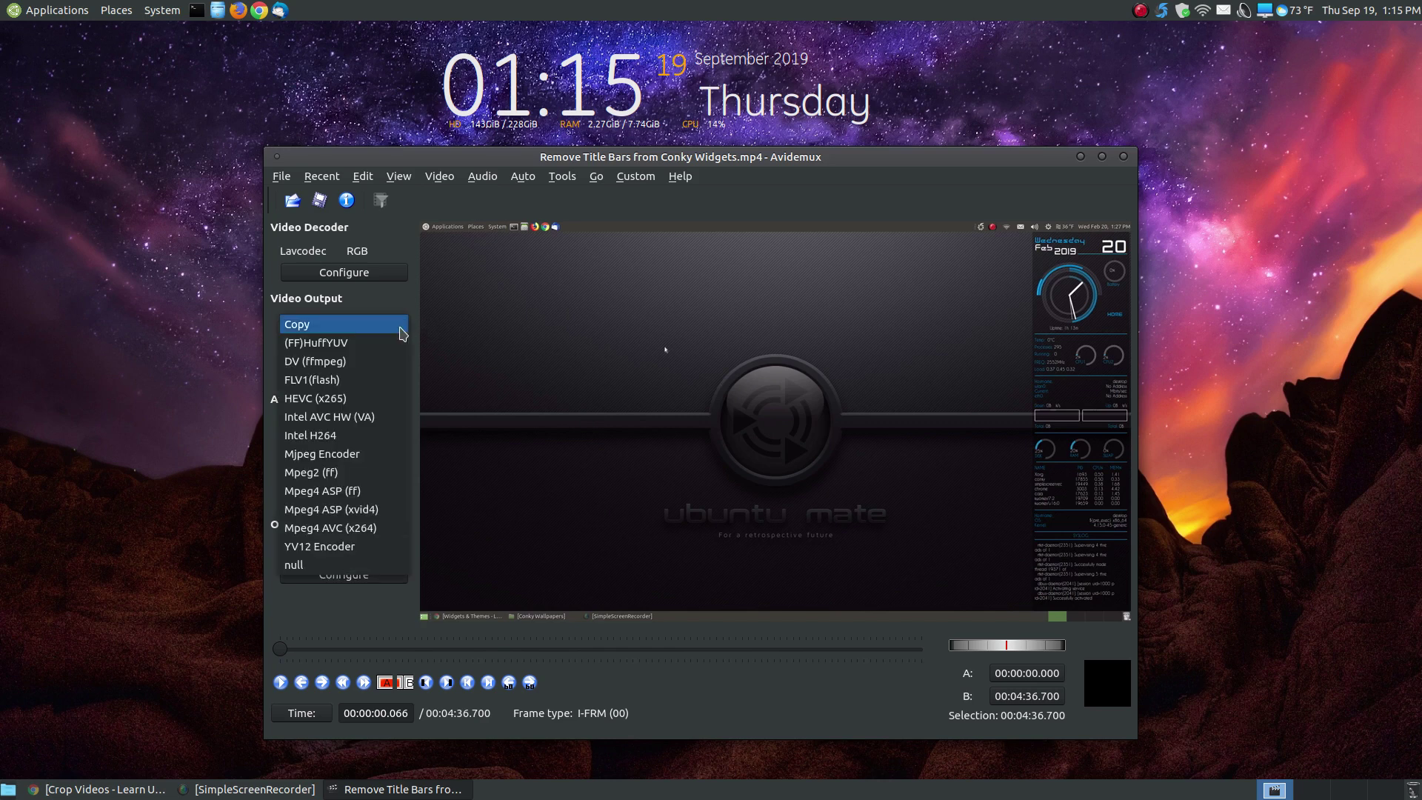
click(382, 532)
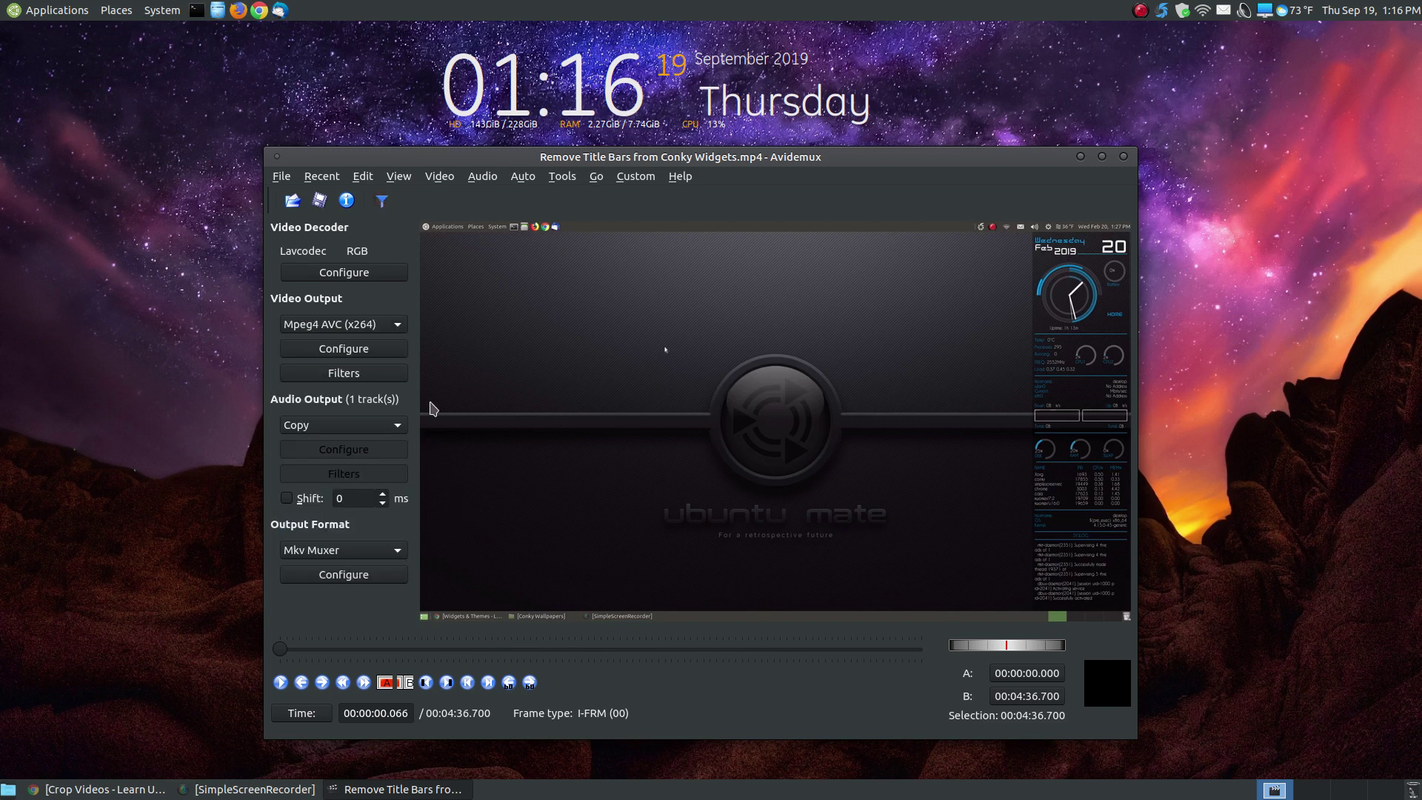
click(385, 357)
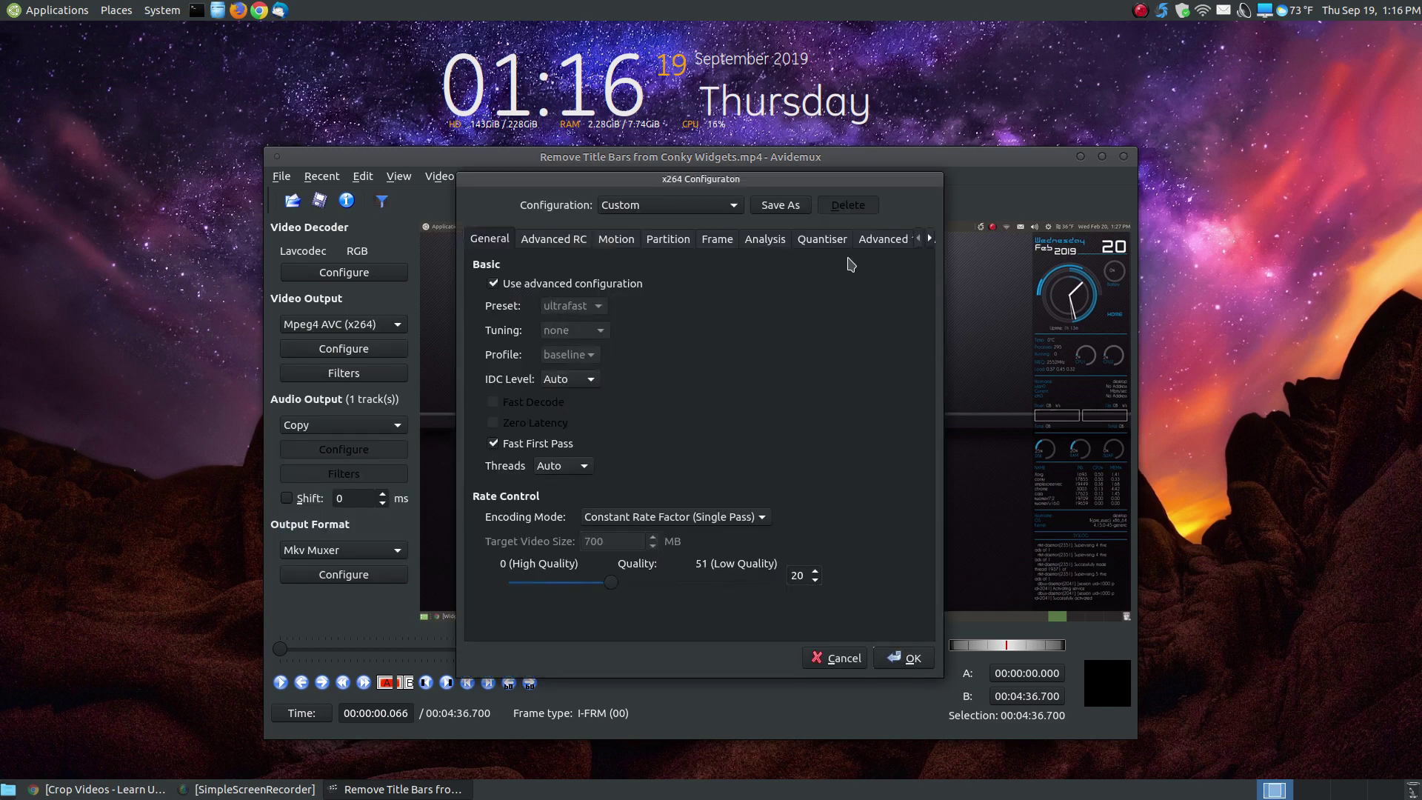
click(844, 659)
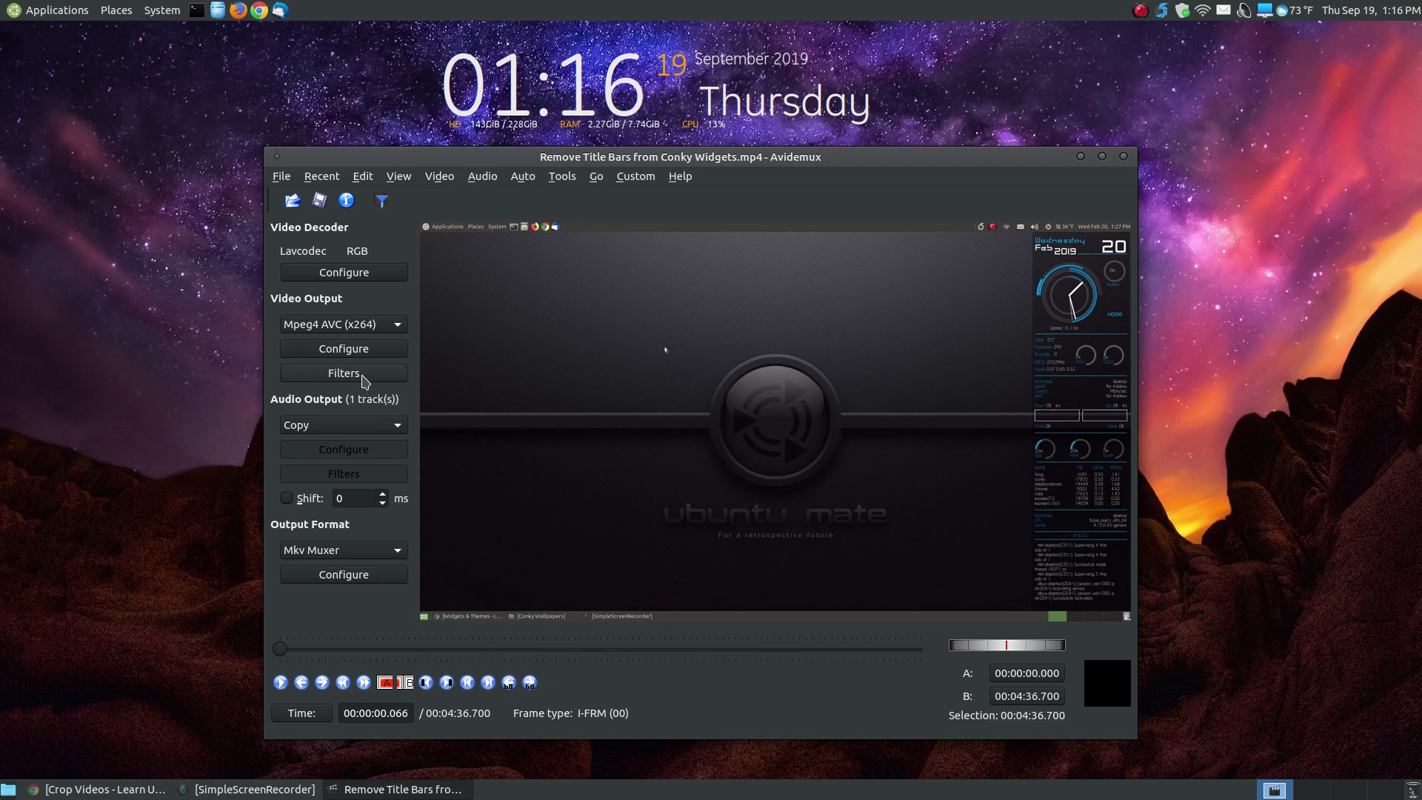
Step: Open Video Filters and select Crop in the Transform category of Available Filters
click(363, 378)
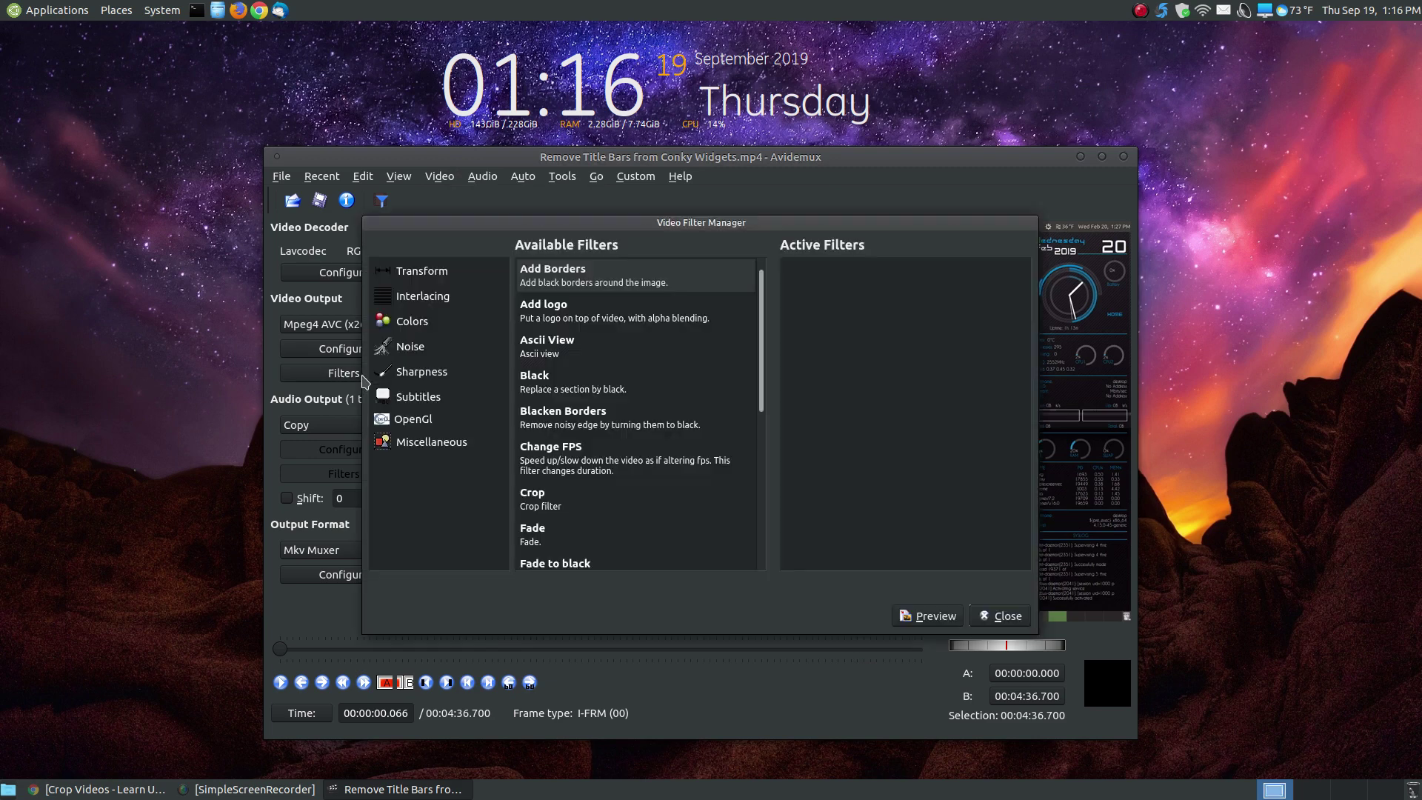
scroll(629, 424, down, 6)
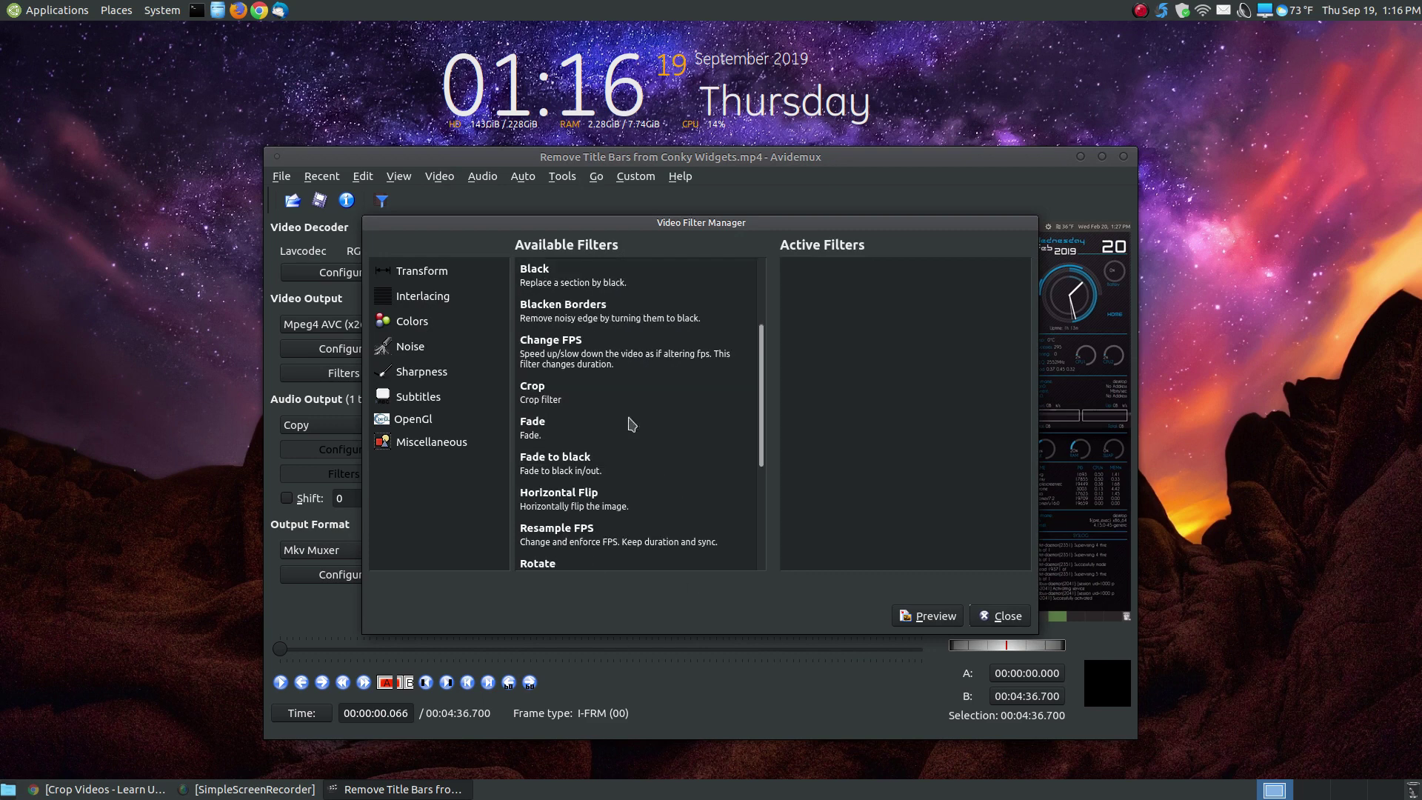
scroll(630, 423, up, 6)
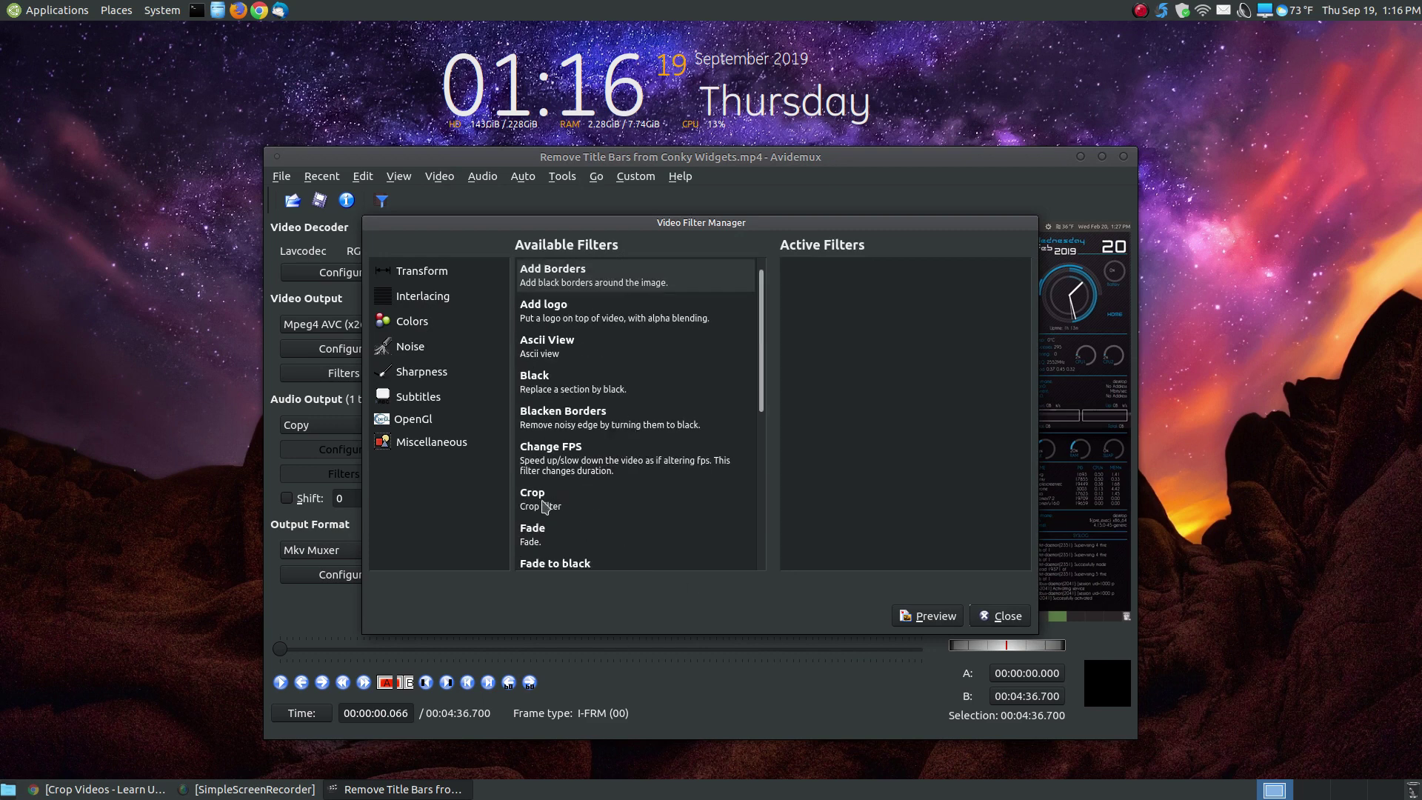
scroll(658, 509, down, 5)
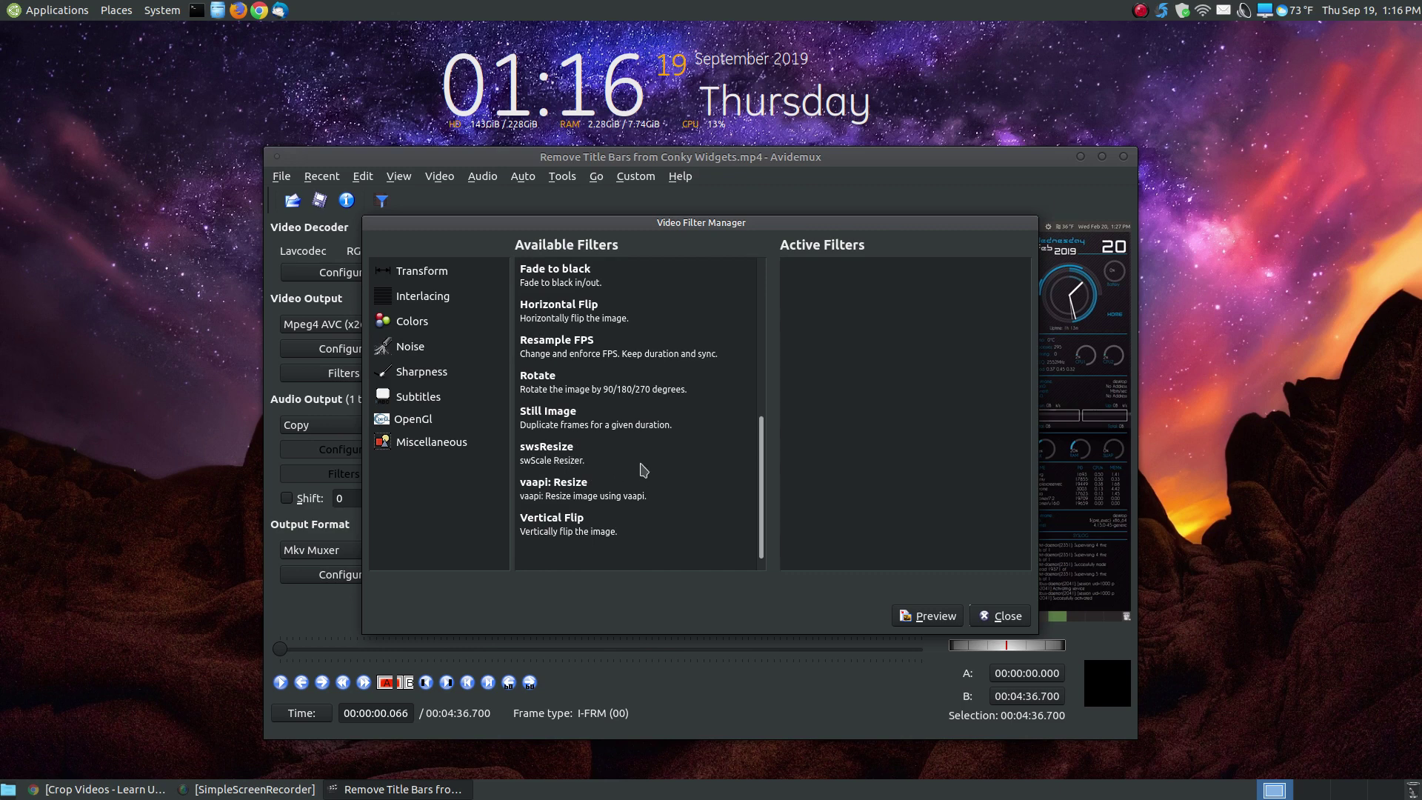
scroll(626, 466, up, 5)
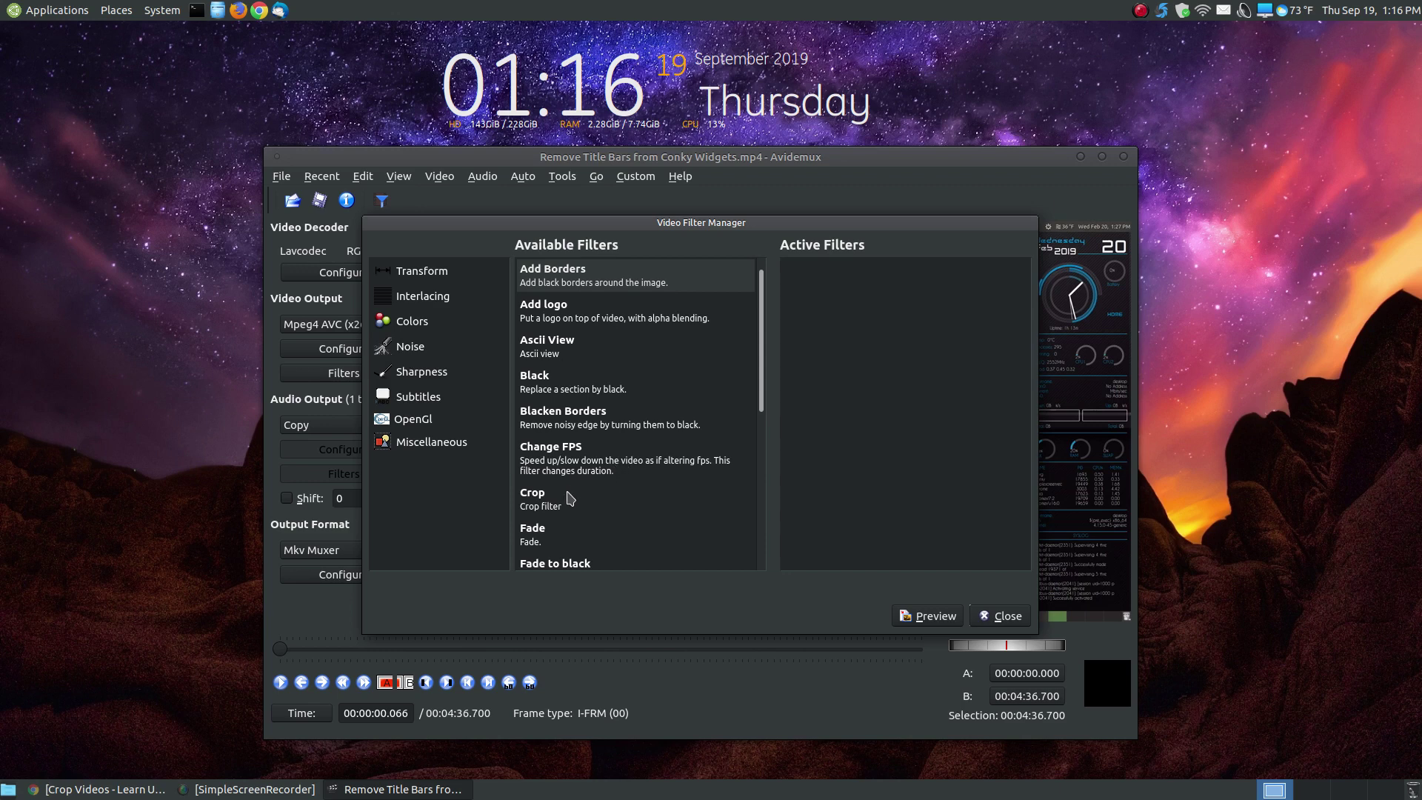
scroll(556, 493, down, 5)
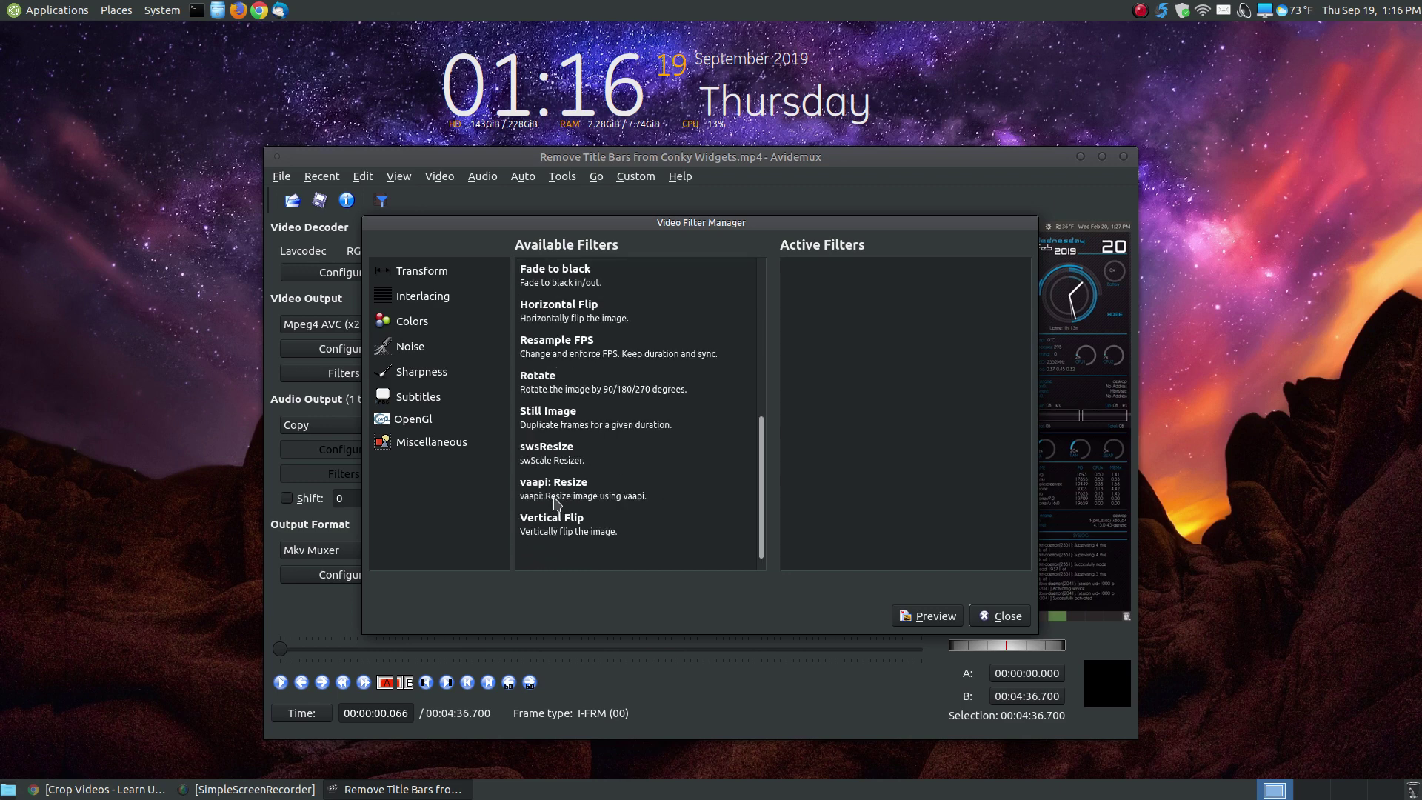
scroll(626, 449, up, 5)
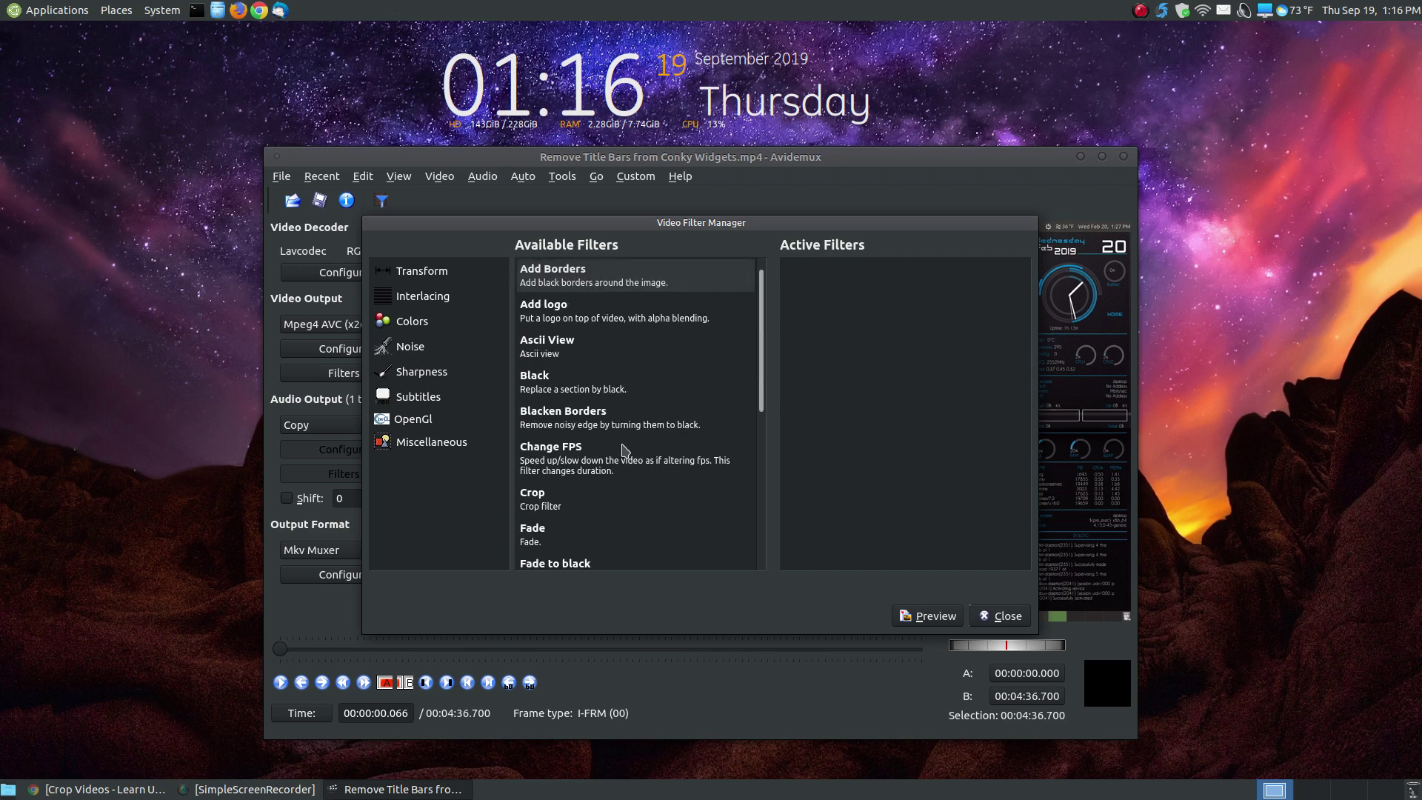
click(547, 502)
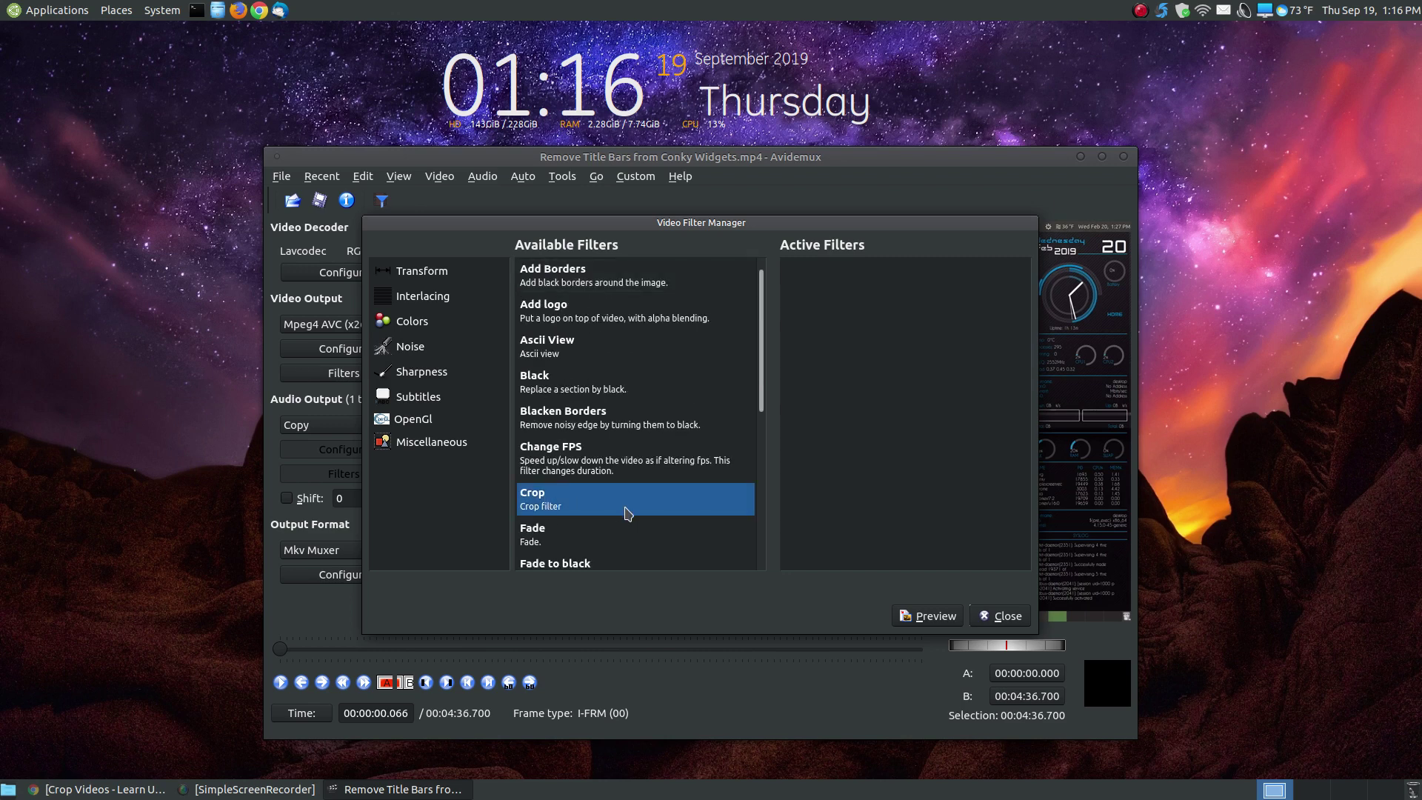
Step: Open the Crop settings and keep both the left and right crop at 0
double_click(576, 503)
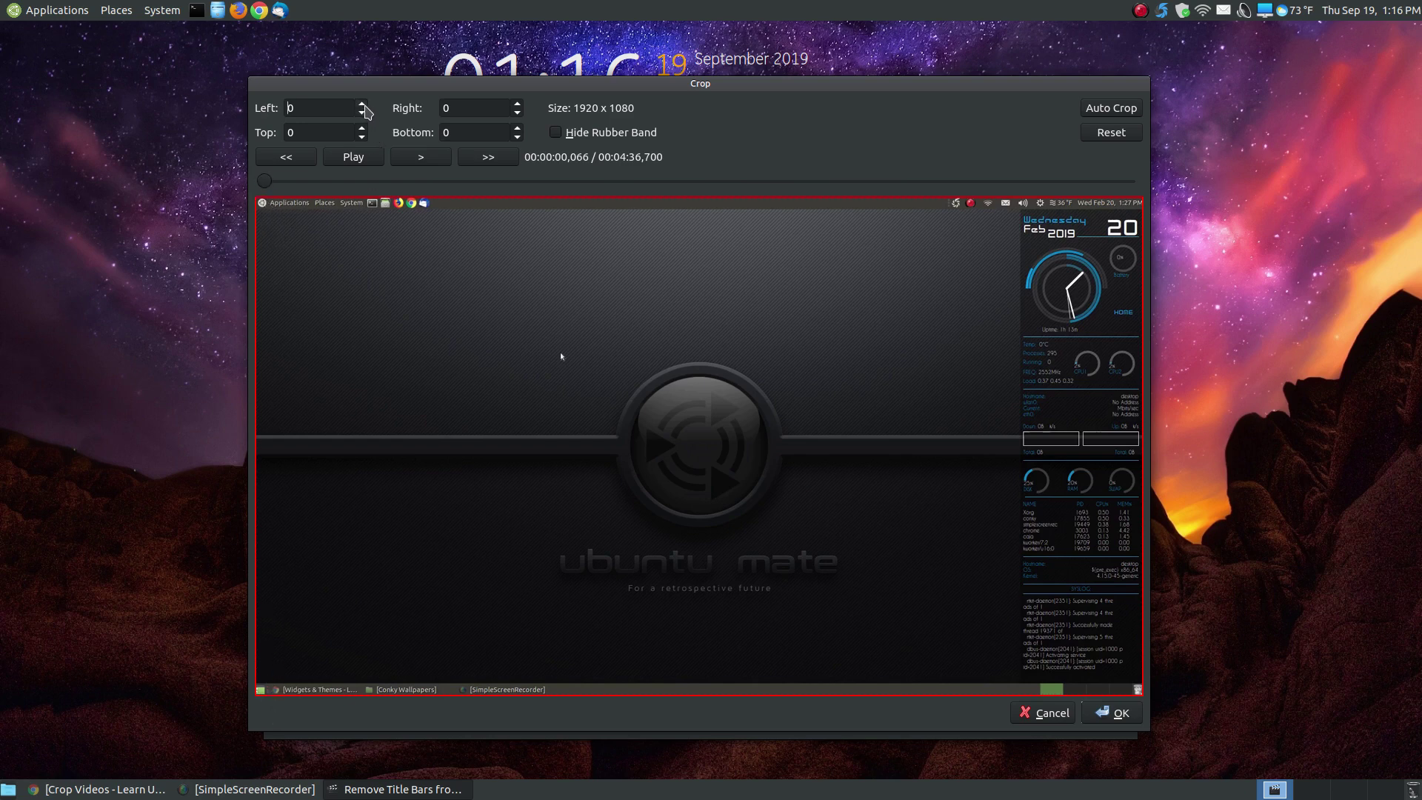
scroll(362, 105, up, 11)
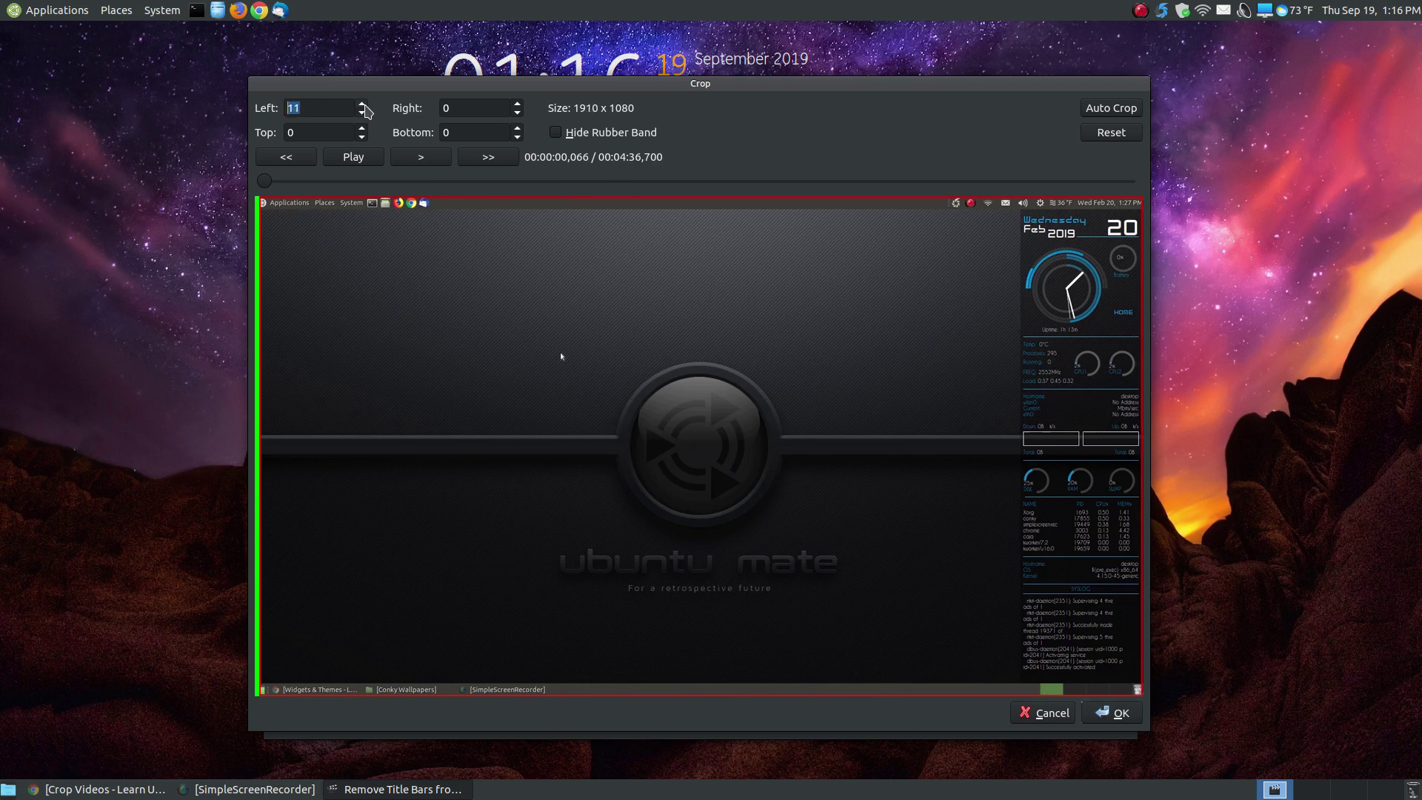
scroll(364, 109, up, 1)
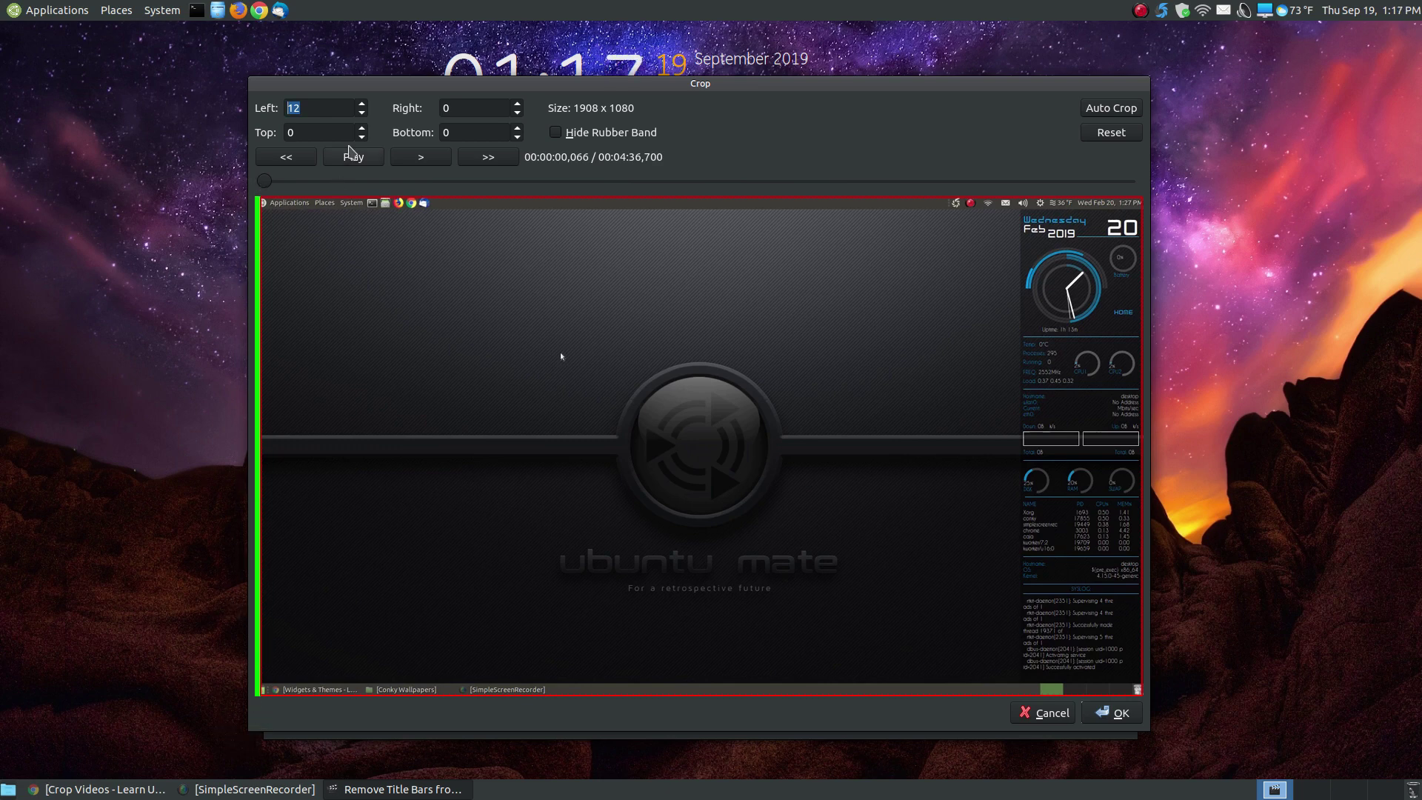
click(361, 104)
click(361, 104)
click(361, 112)
click(362, 112)
click(362, 112)
click(361, 112)
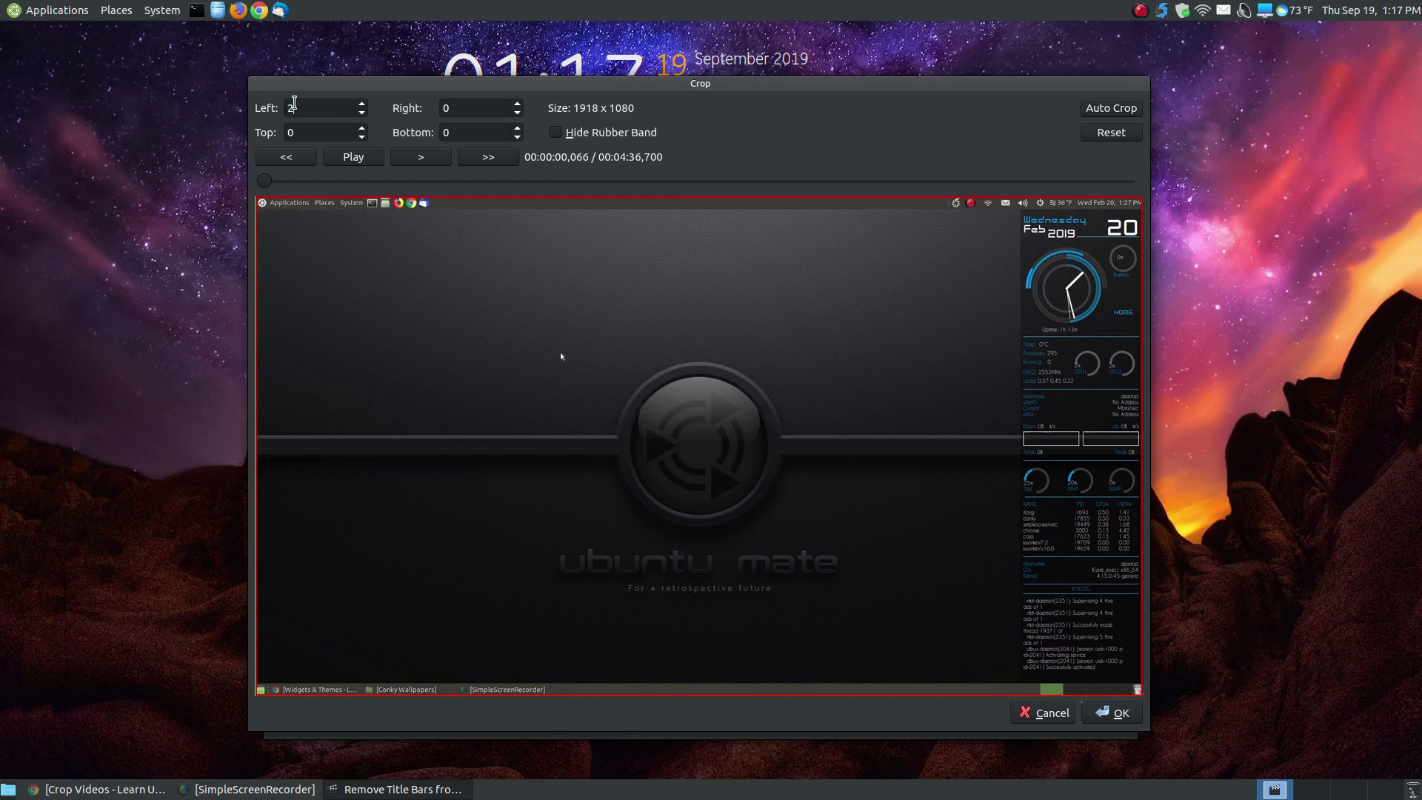
text(0)
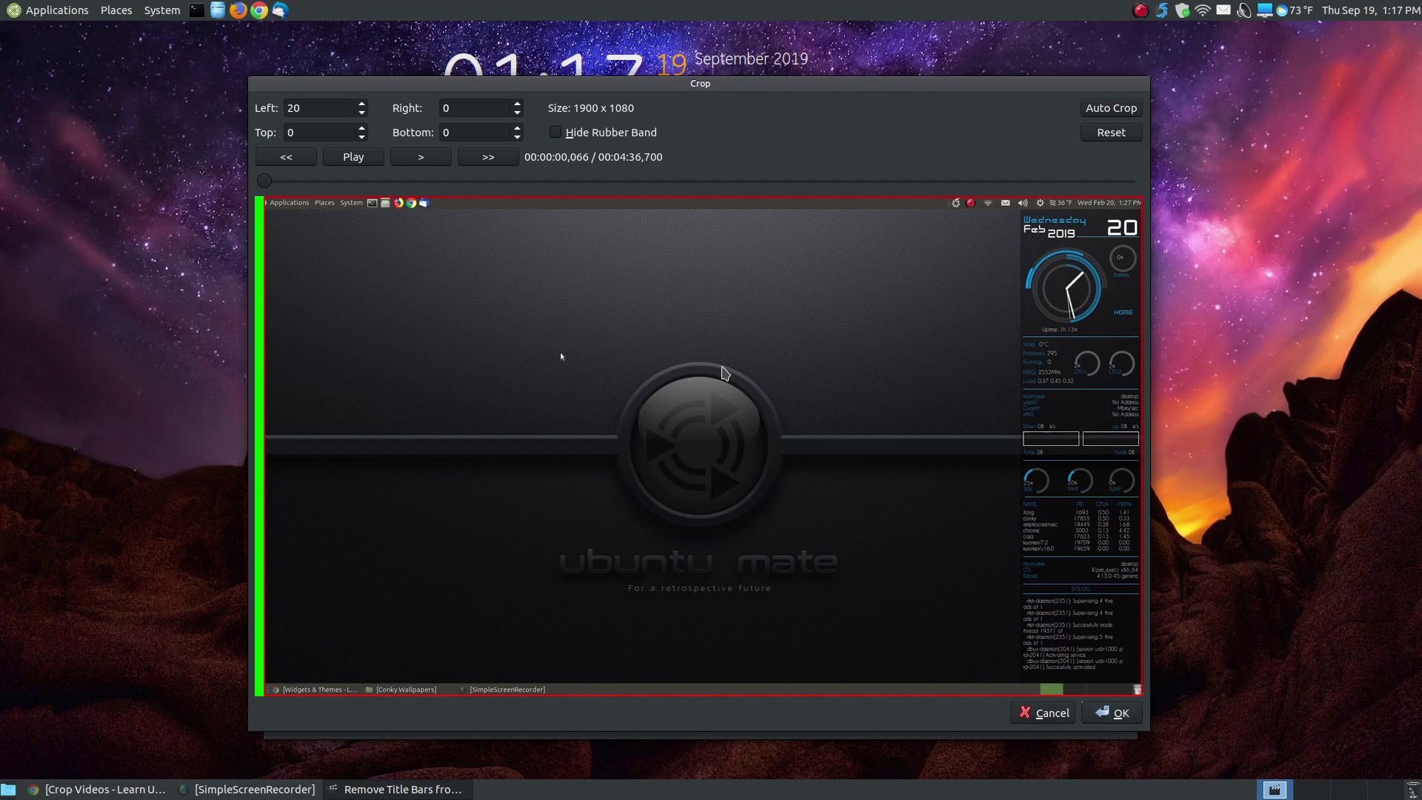
drag(312, 108, 268, 106)
text(0)
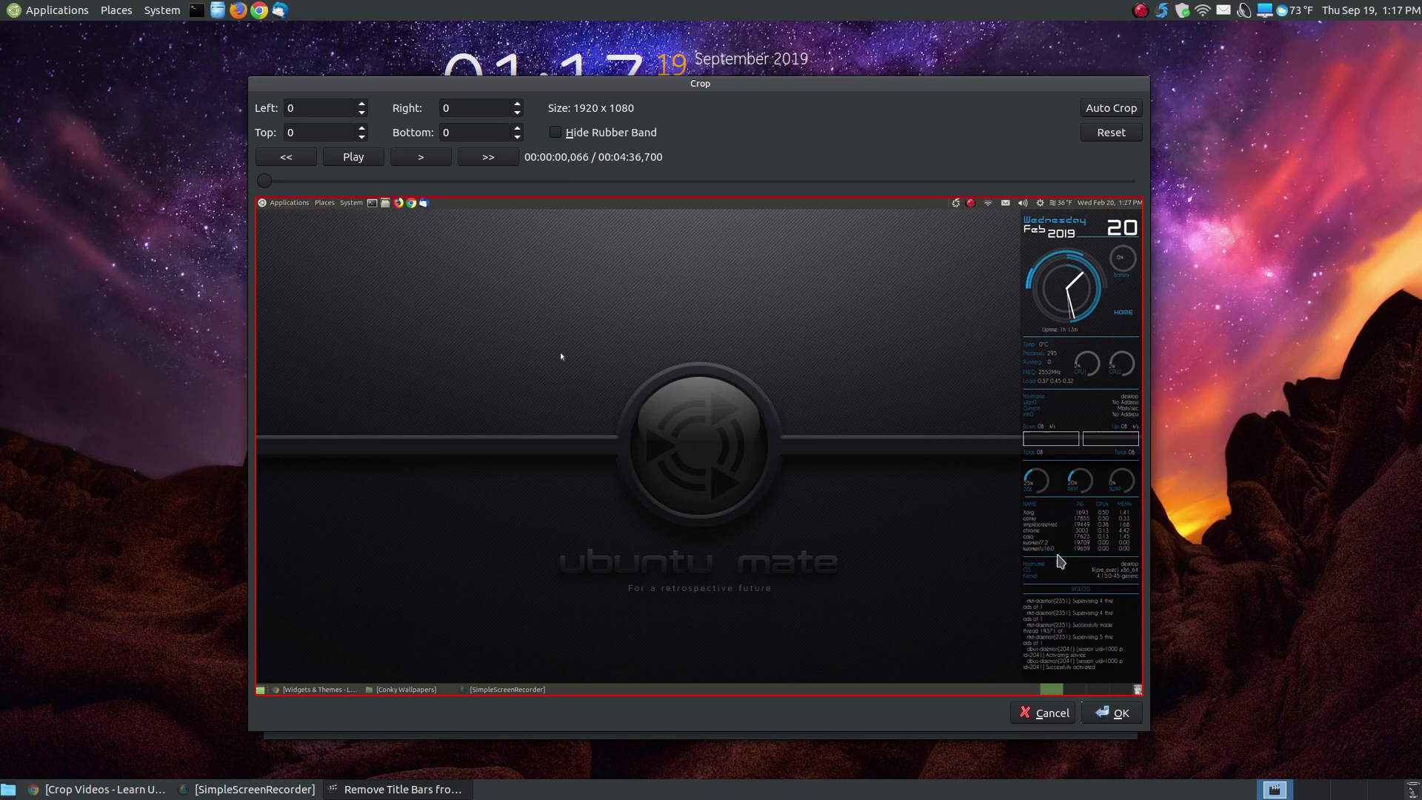
click(517, 104)
click(517, 104)
scroll(517, 104, up, 10)
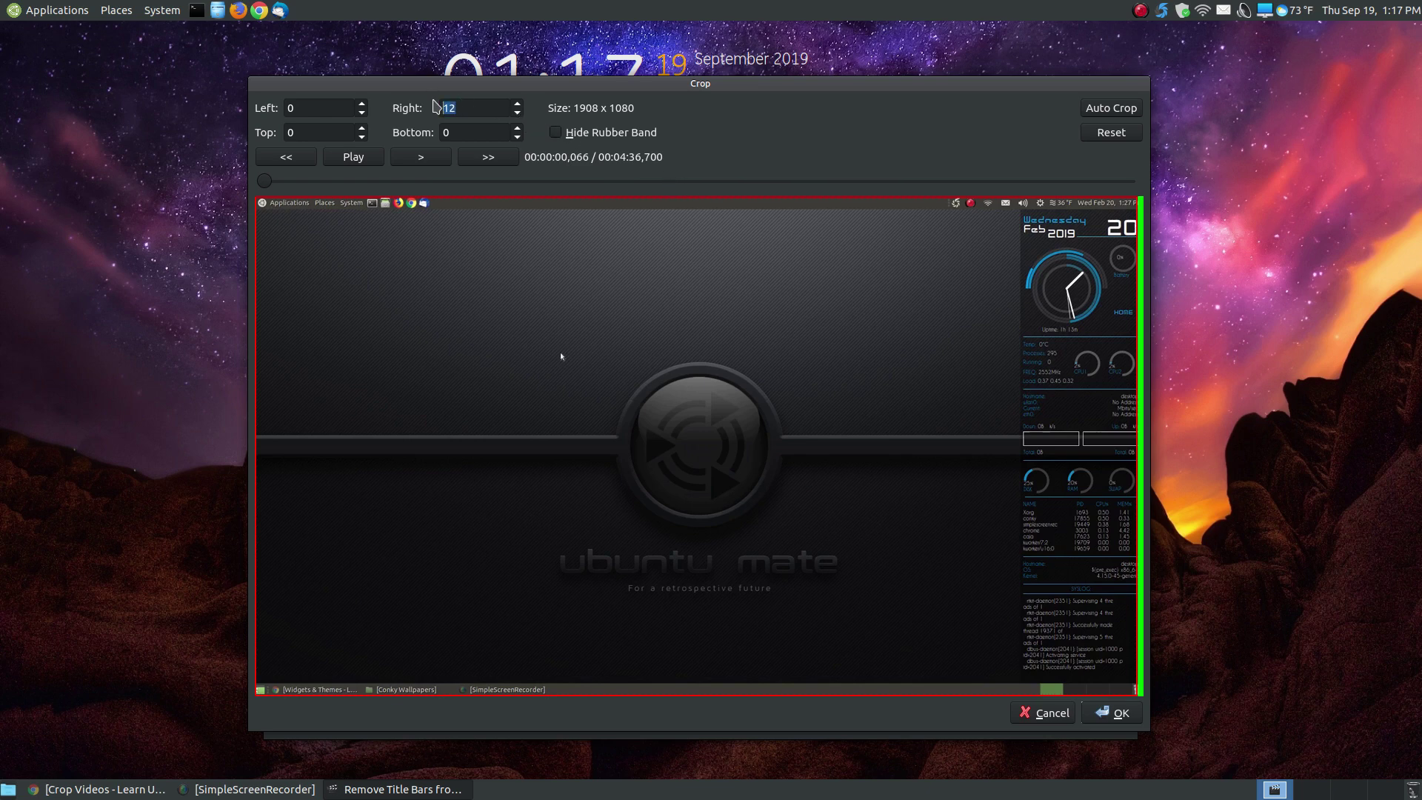
text(0)
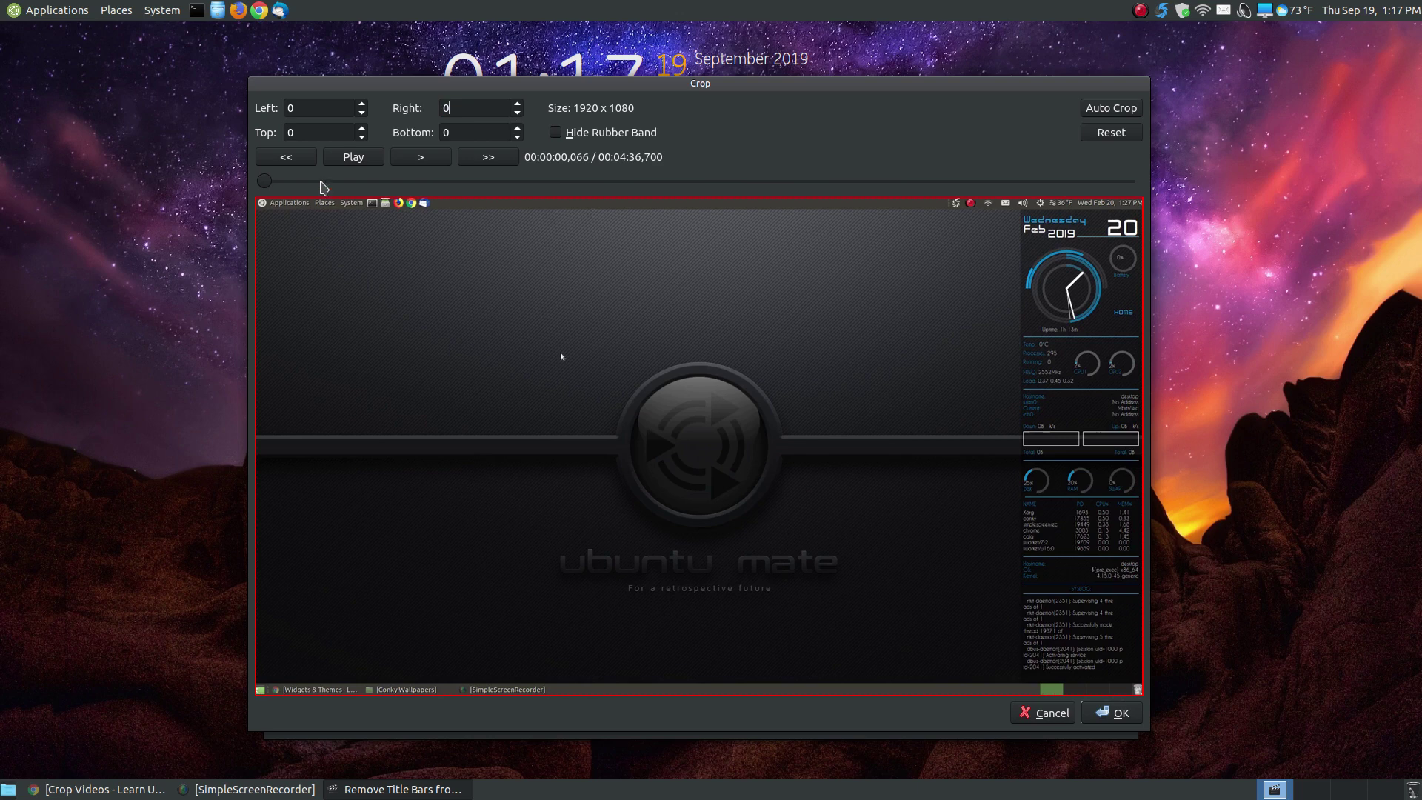
Step: Raise the top crop to 25 pixels
click(362, 129)
click(362, 129)
click(362, 129)
click(362, 129)
click(362, 129)
click(362, 129)
click(362, 128)
click(362, 129)
click(362, 128)
click(362, 129)
click(362, 129)
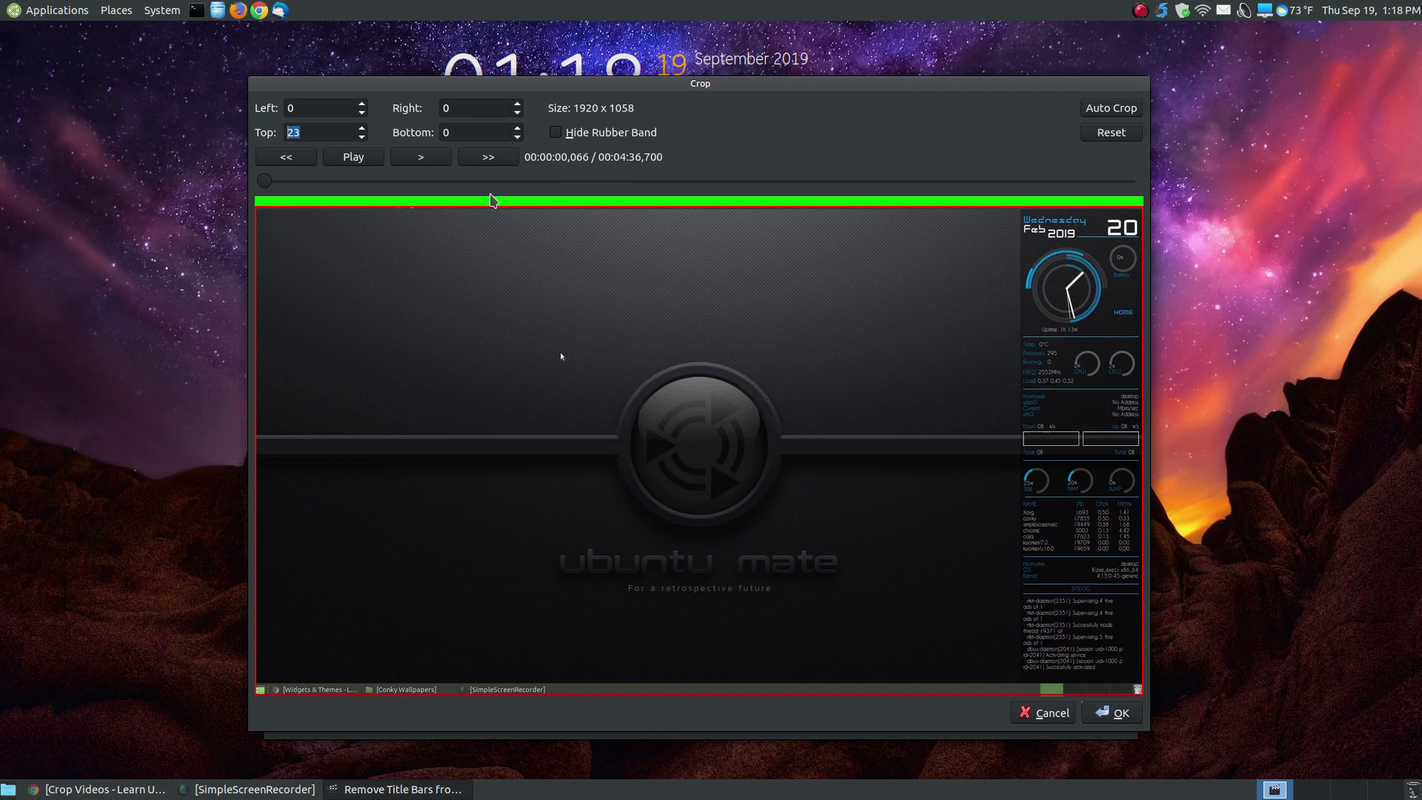
double_click(363, 128)
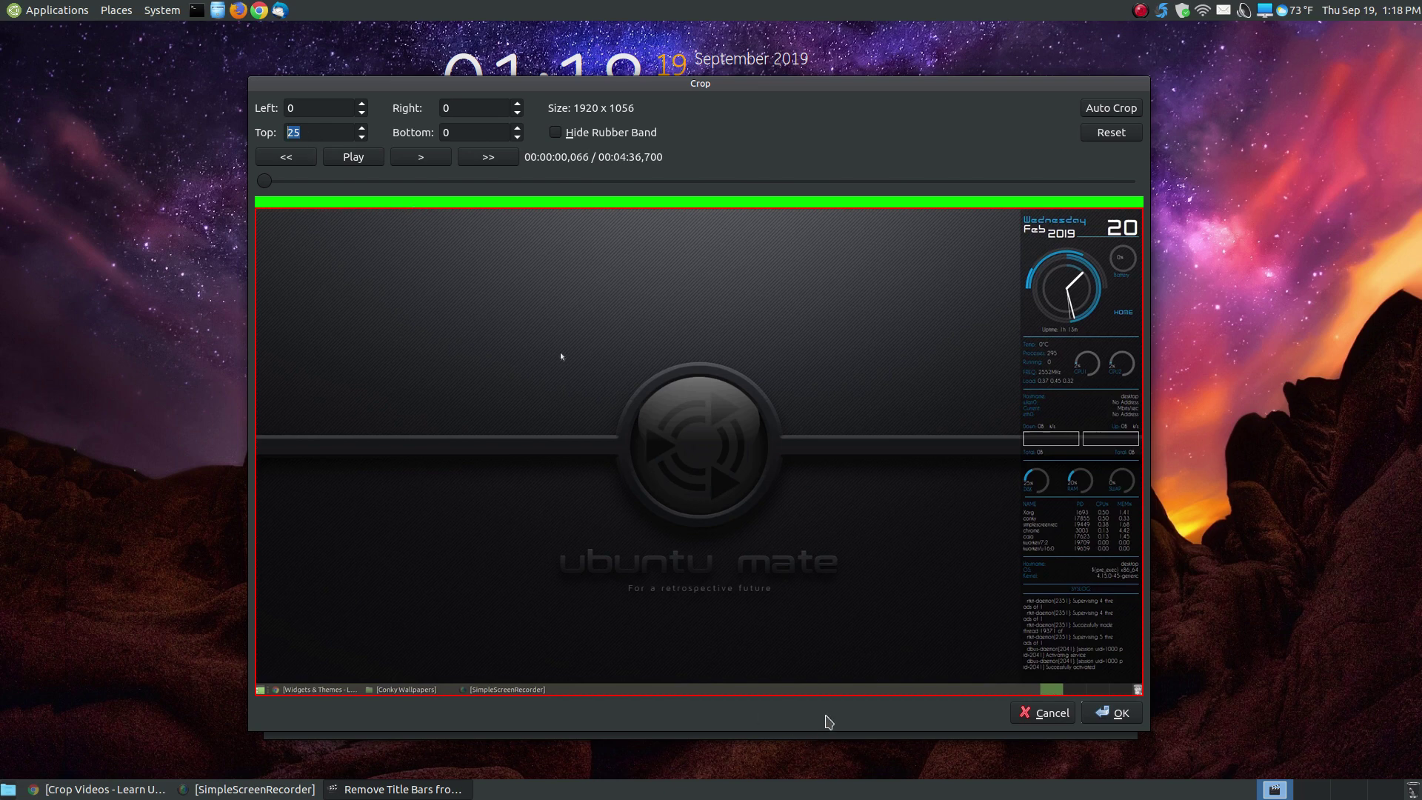
Step: Set the bottom crop to 25, check later preview frames, and confirm the 1920x1032 crop
scroll(521, 131, up, 9)
scroll(520, 131, up, 5)
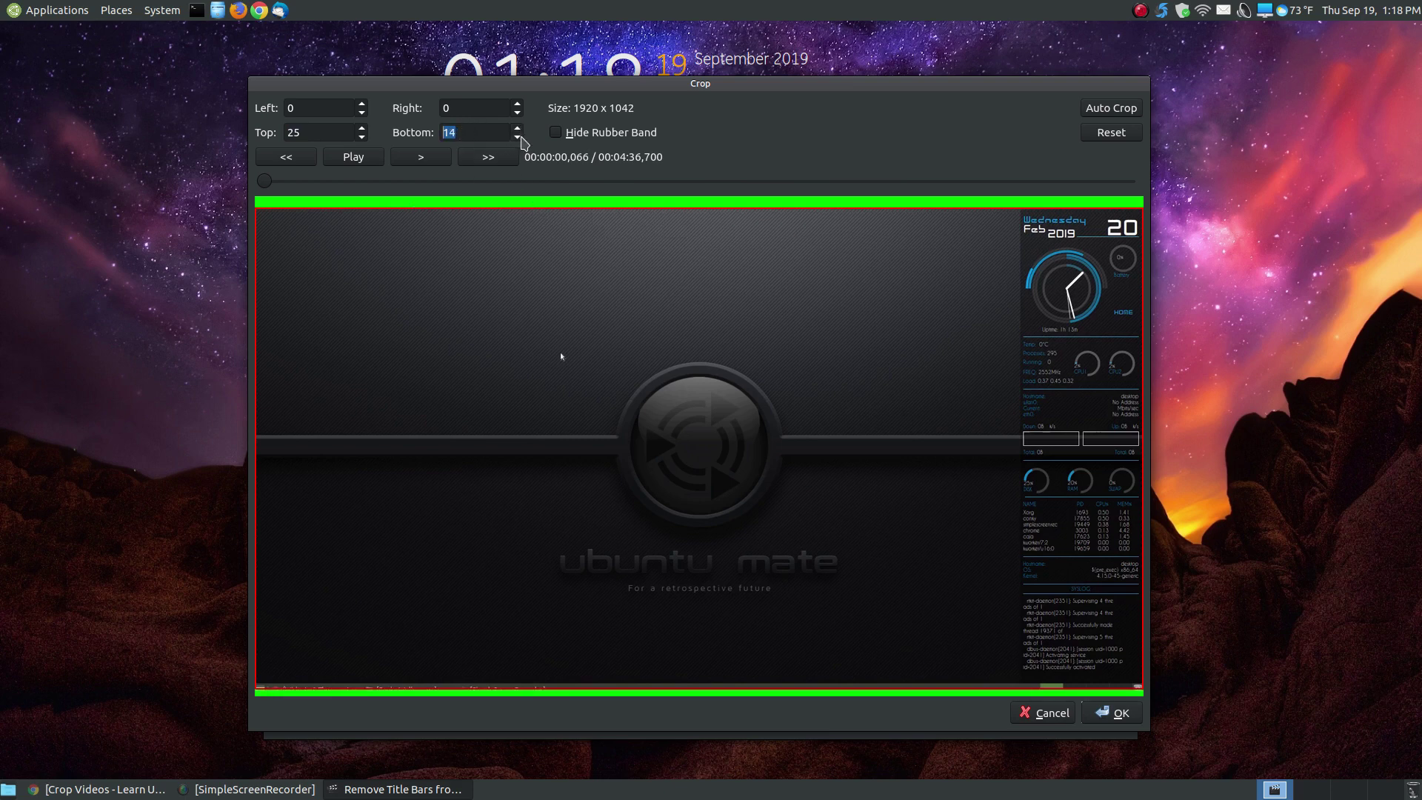
scroll(520, 138, down, 2)
scroll(521, 138, down, 4)
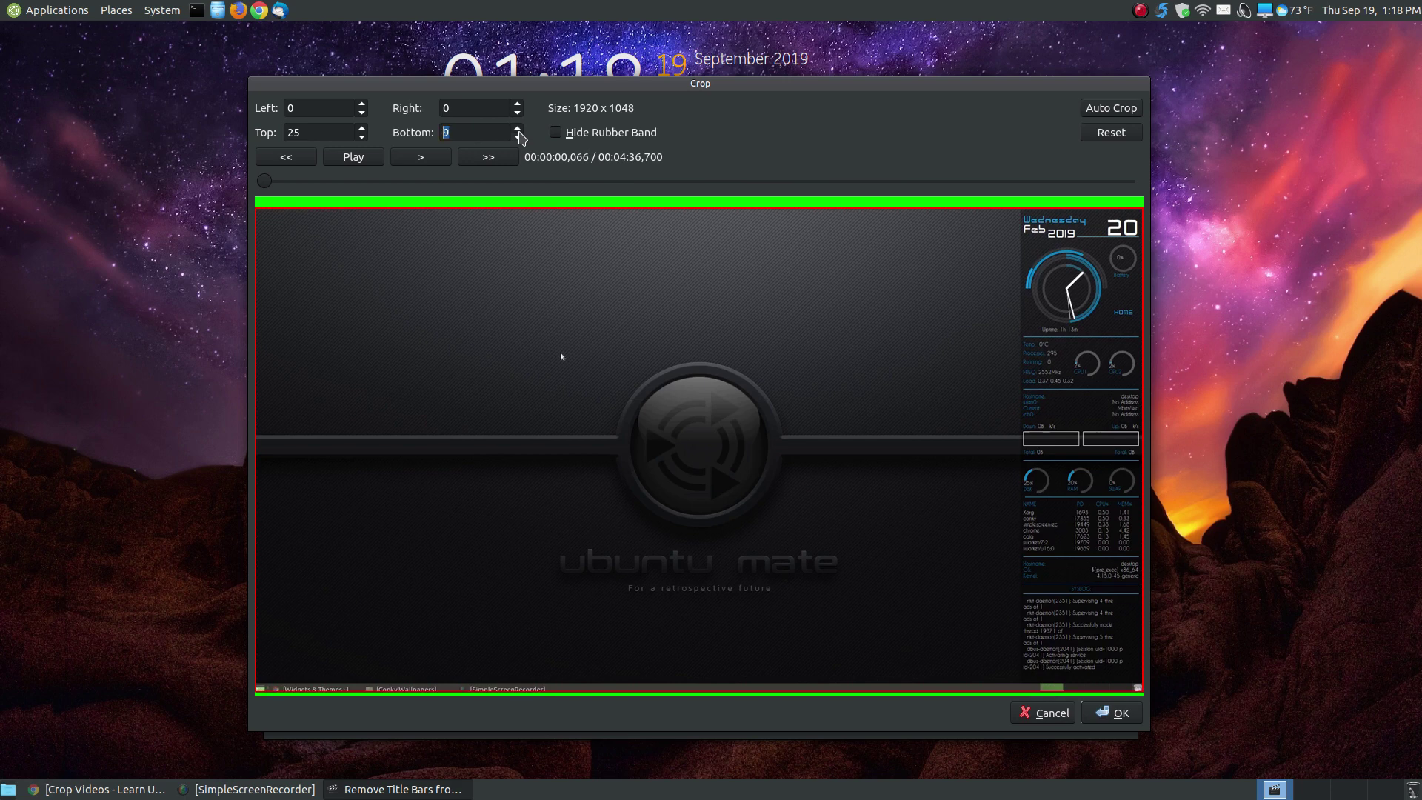
scroll(521, 136, up, 10)
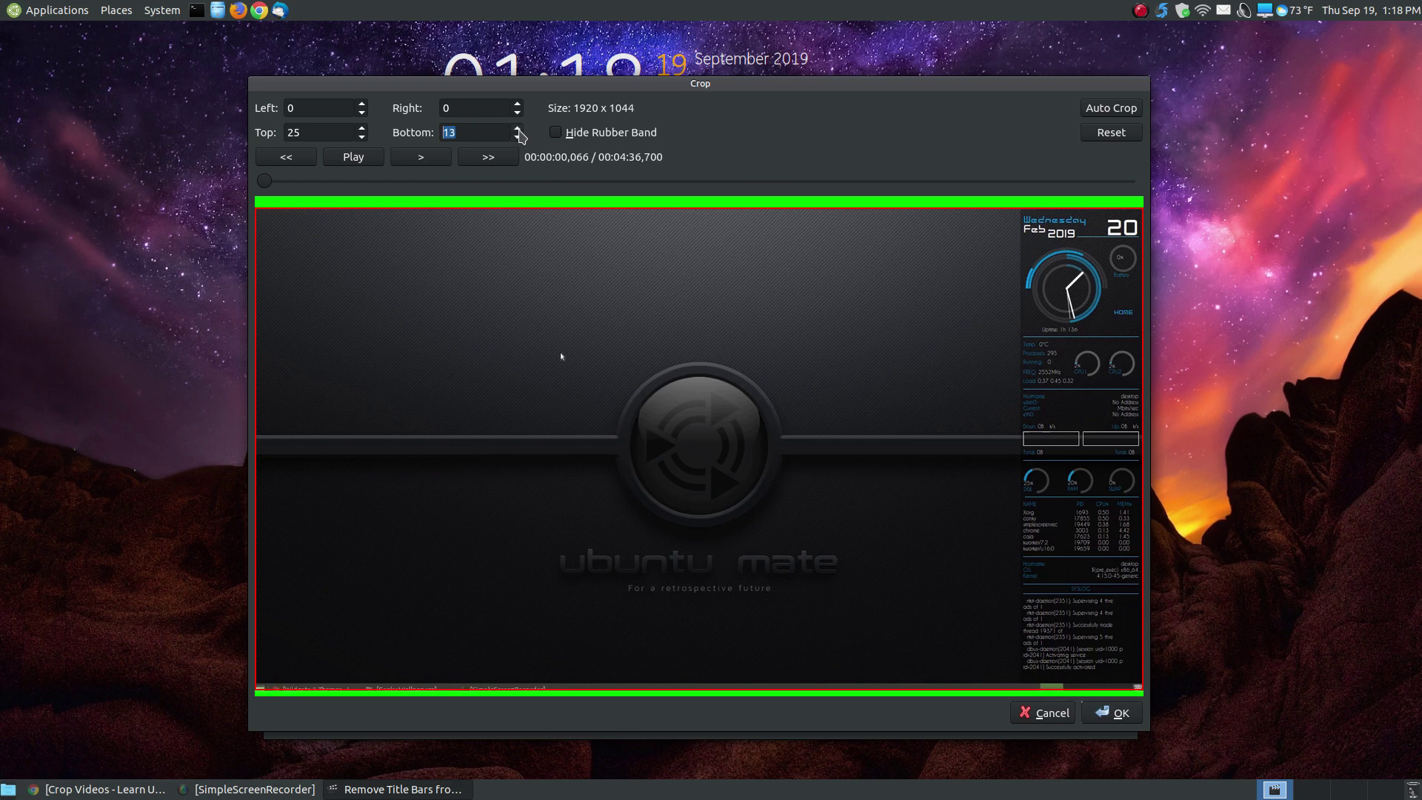
scroll(521, 136, up, 6)
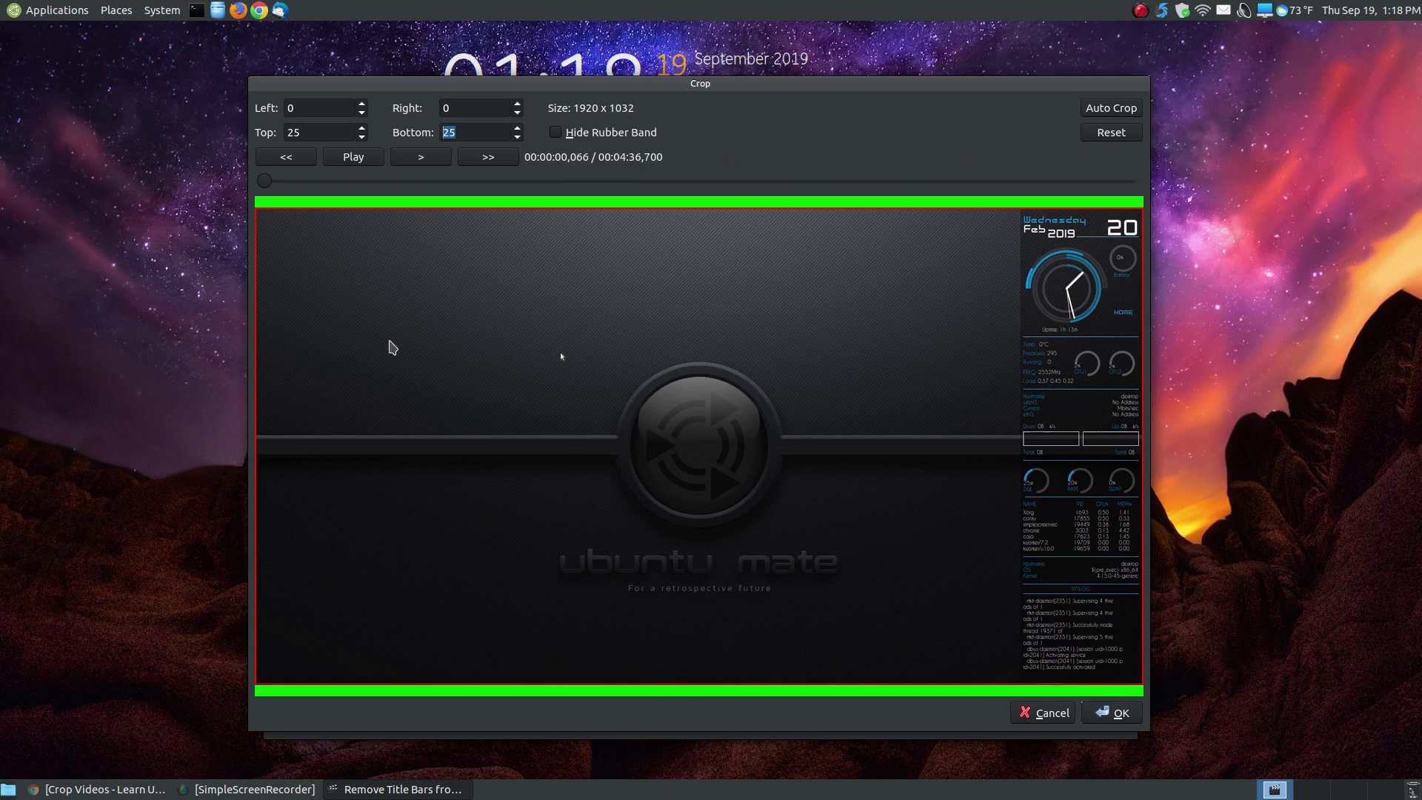
click(265, 181)
drag(302, 188, 346, 191)
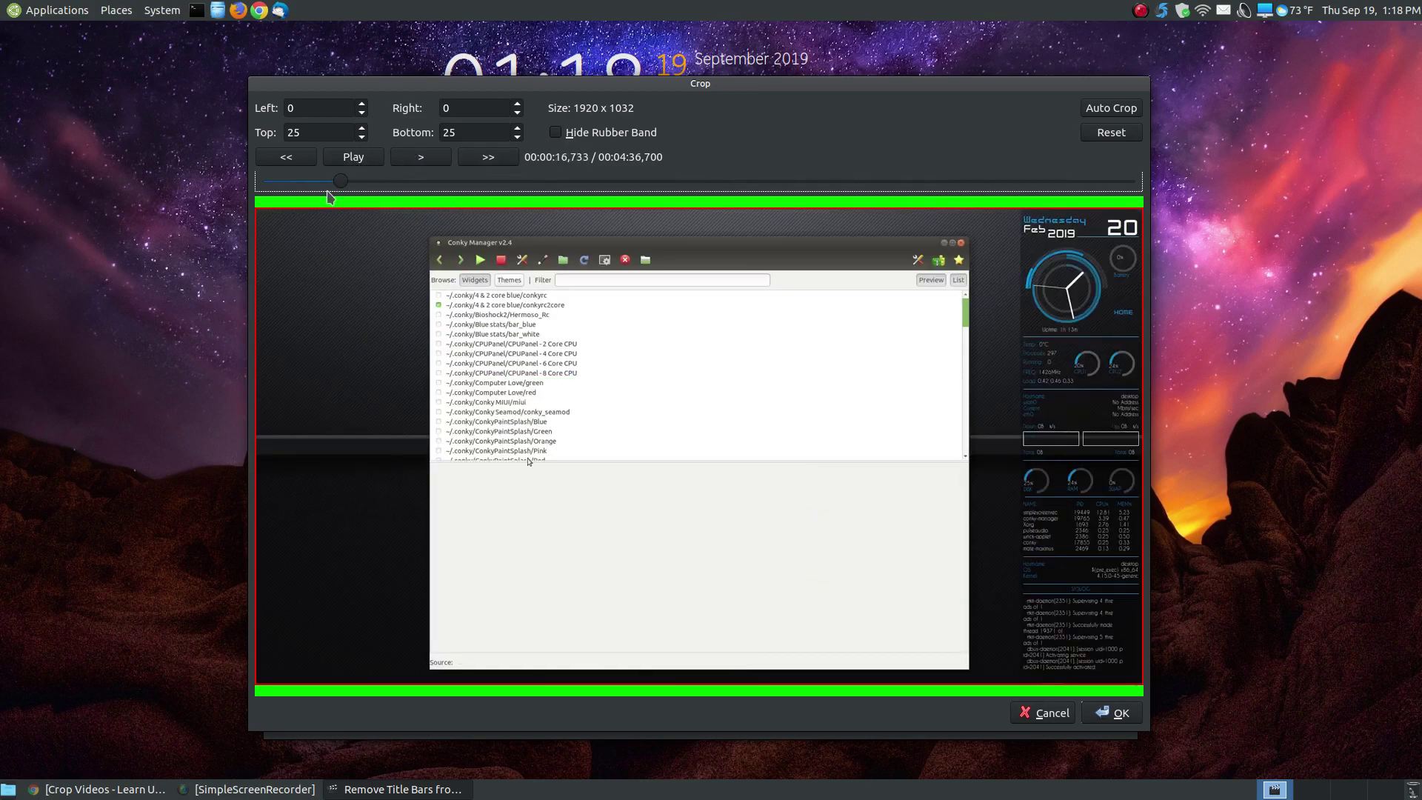
drag(337, 185, 237, 191)
click(1134, 717)
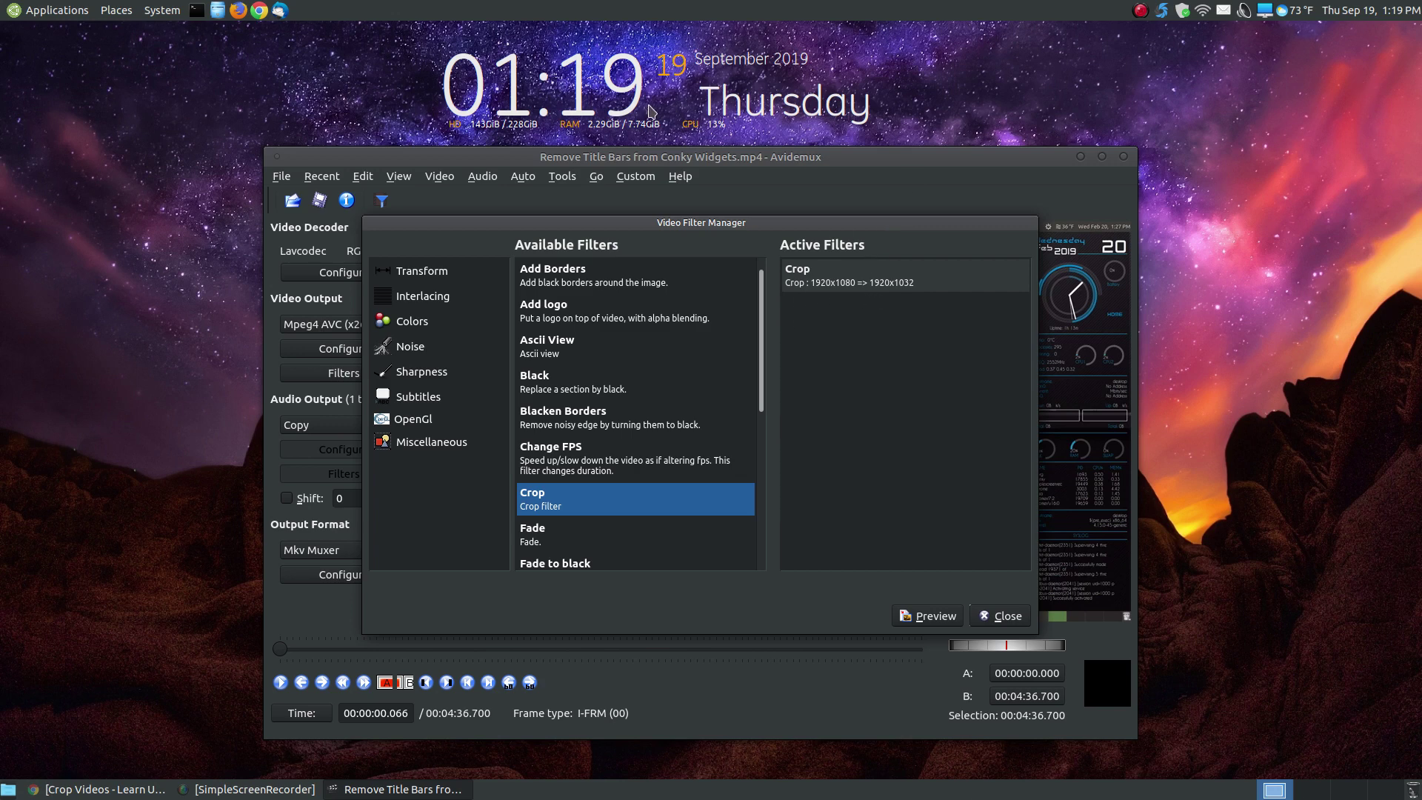
Step: Scroll the Available Filters list and select swsResize
drag(763, 314, 761, 433)
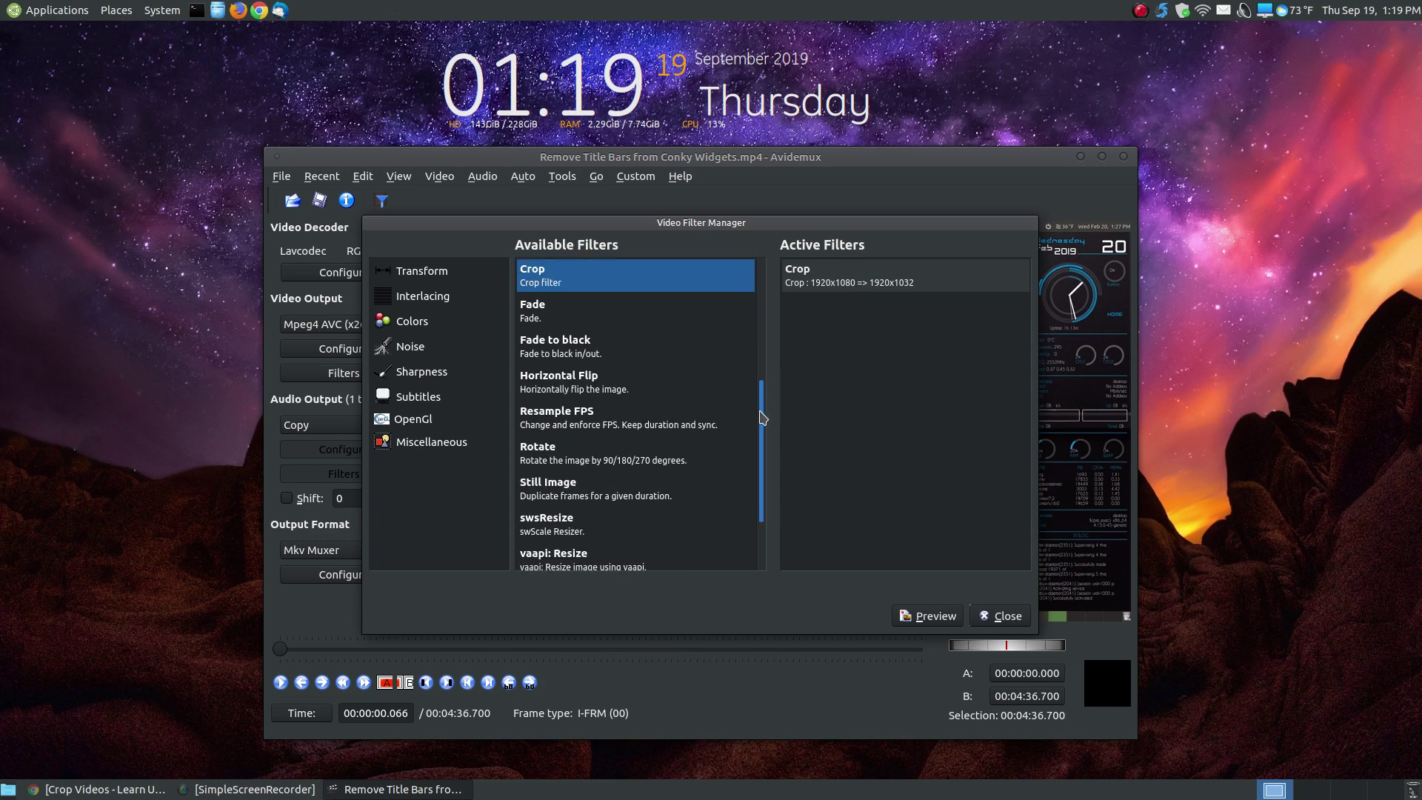
click(566, 529)
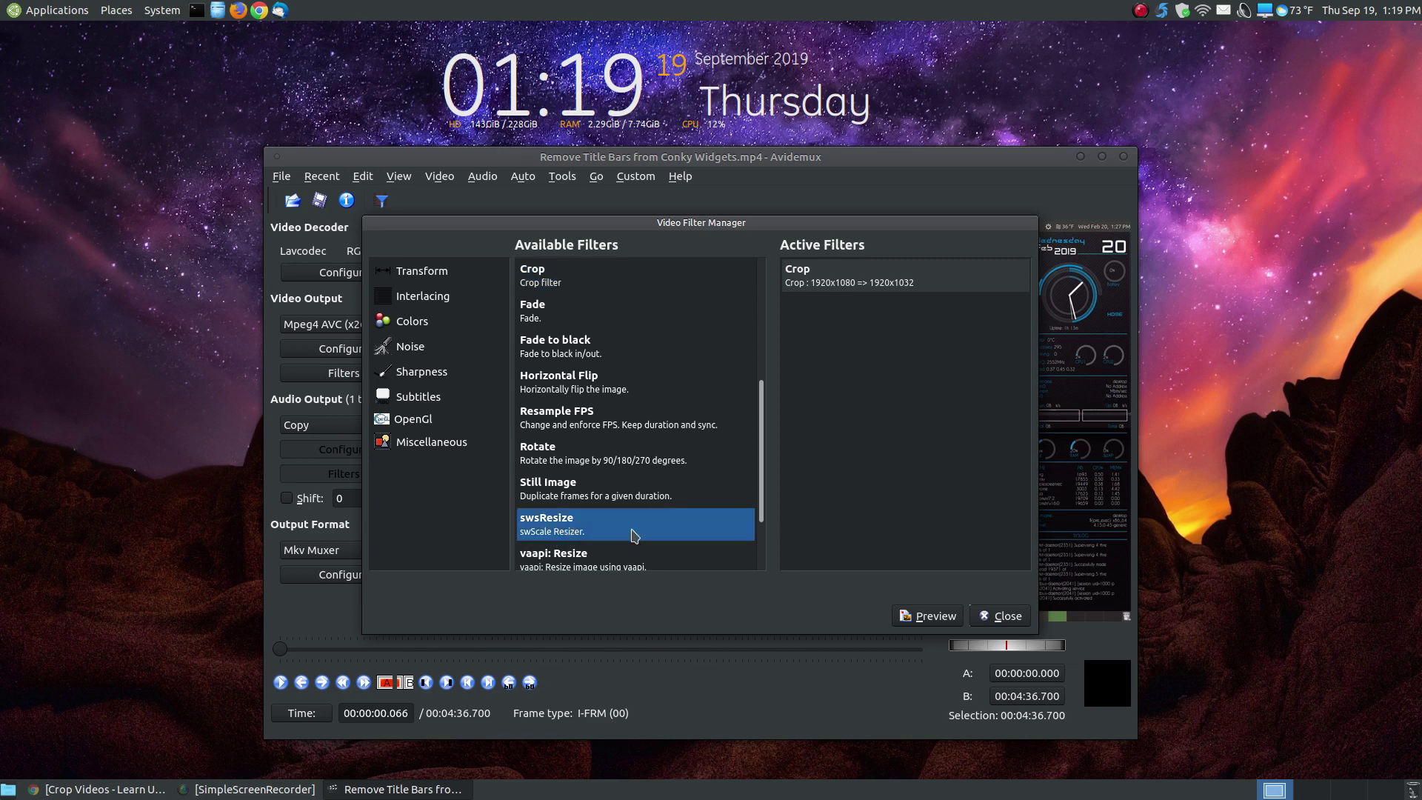
Step: Add swsResize with aspect ratio unlocked and height 1080, then close the Filter Manager
double_click(614, 532)
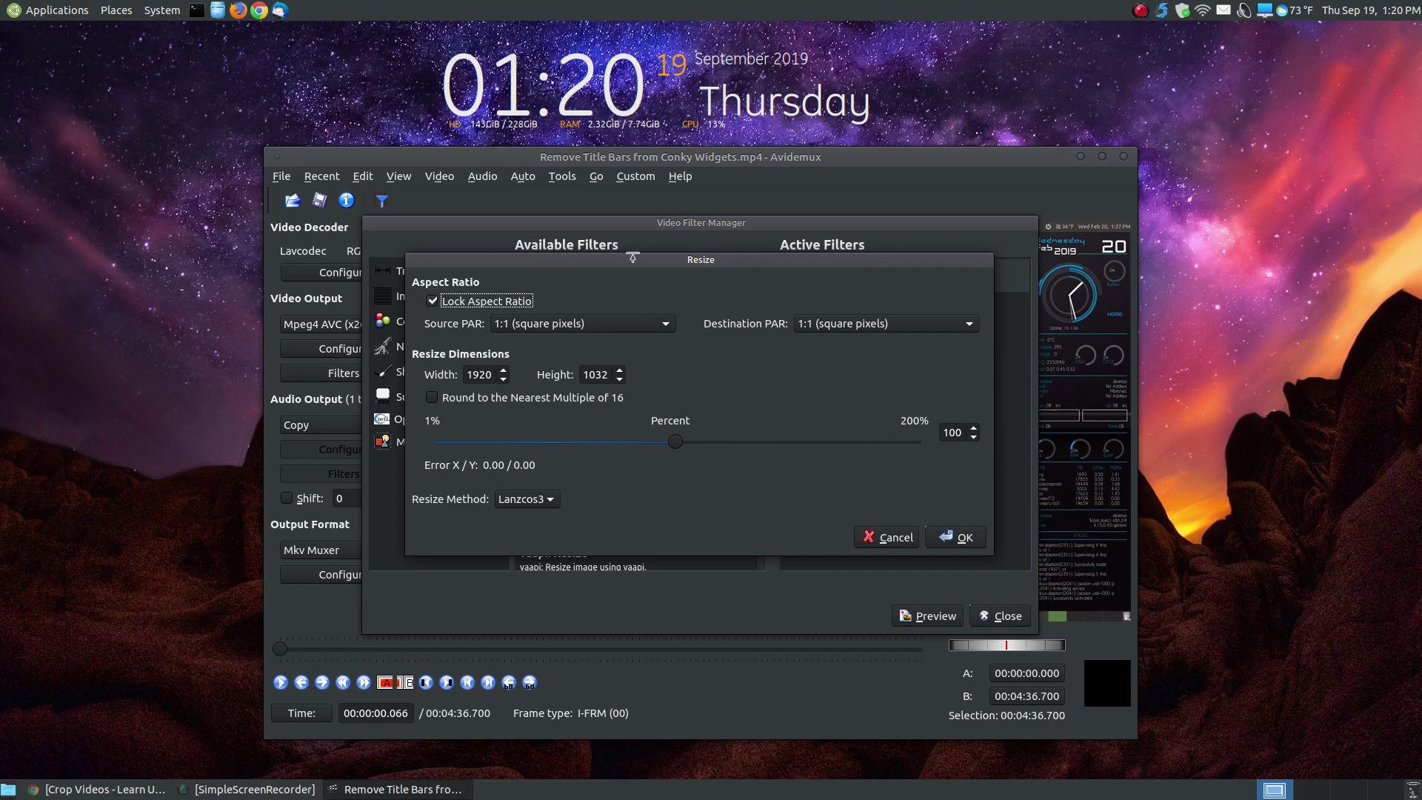
drag(636, 259, 646, 348)
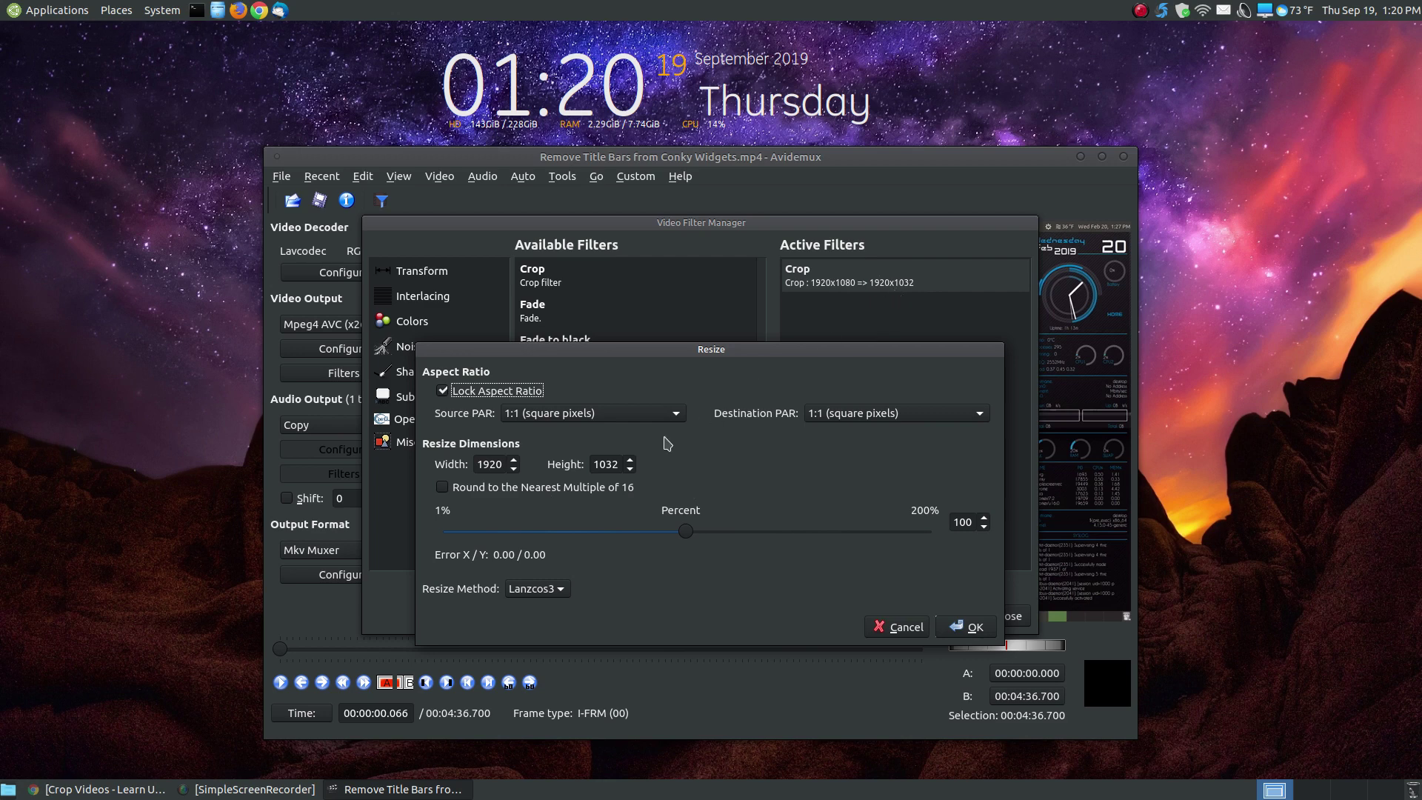
click(443, 393)
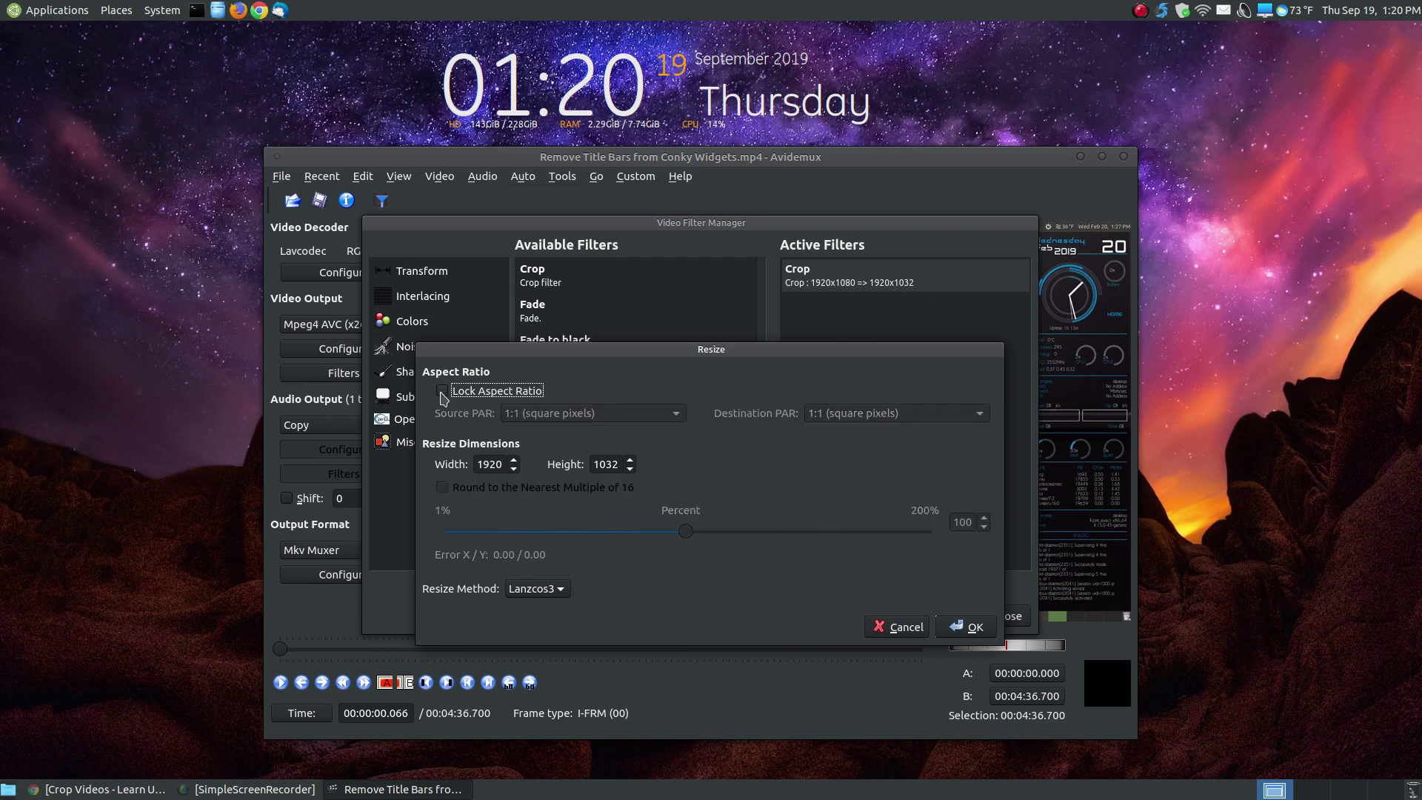
click(607, 465)
click(953, 628)
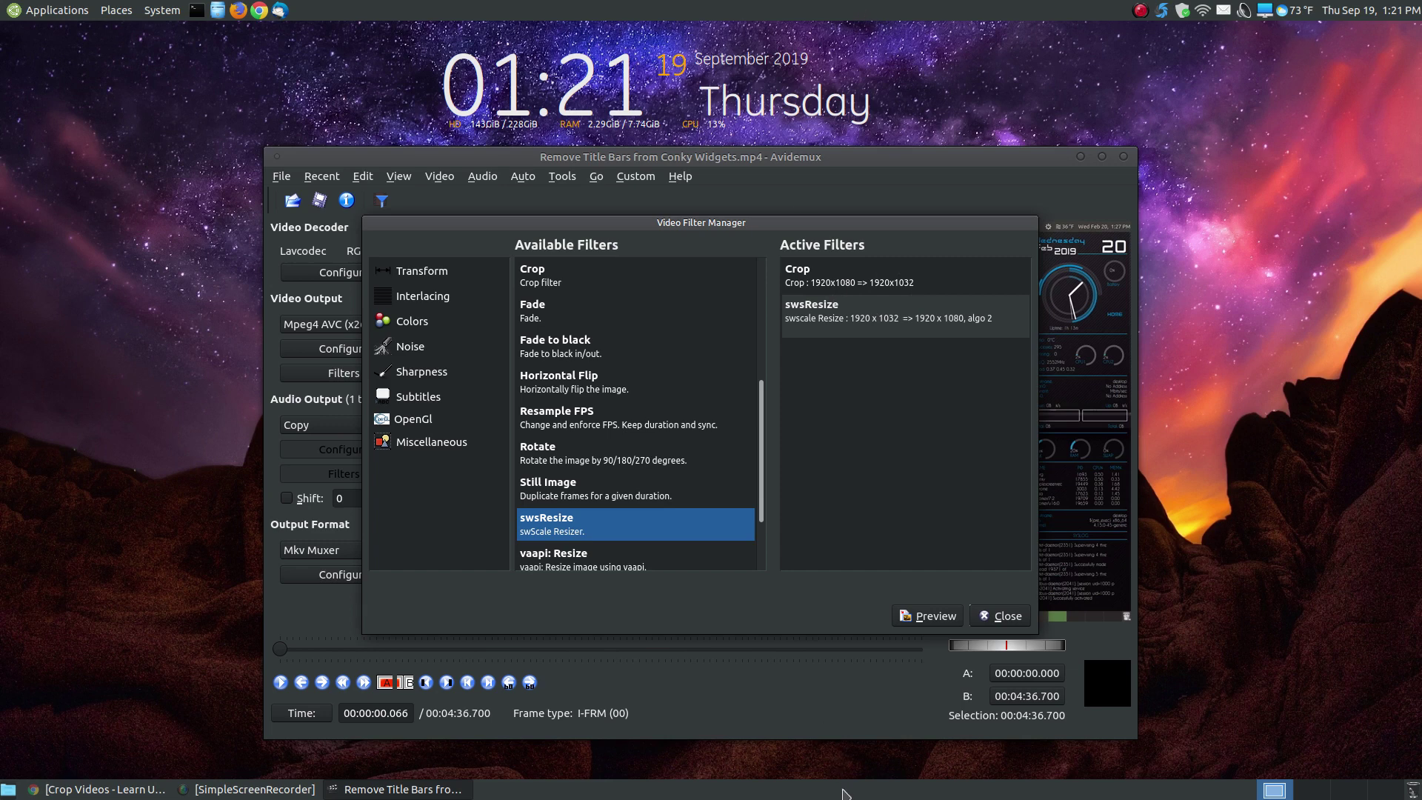
click(992, 617)
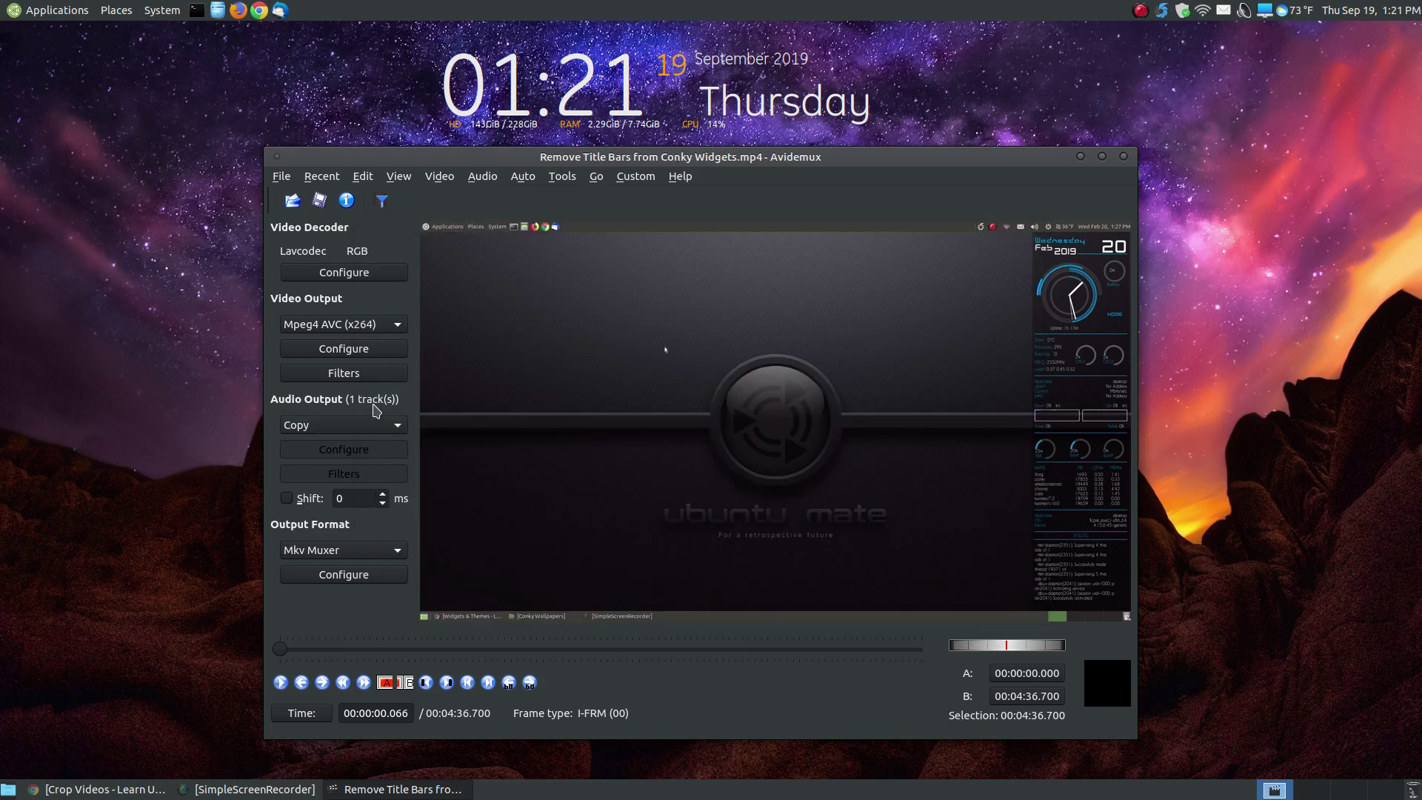
Step: Keep audio output on Copy, open Caja on Videos, select the source video, and minimize Caja
click(398, 427)
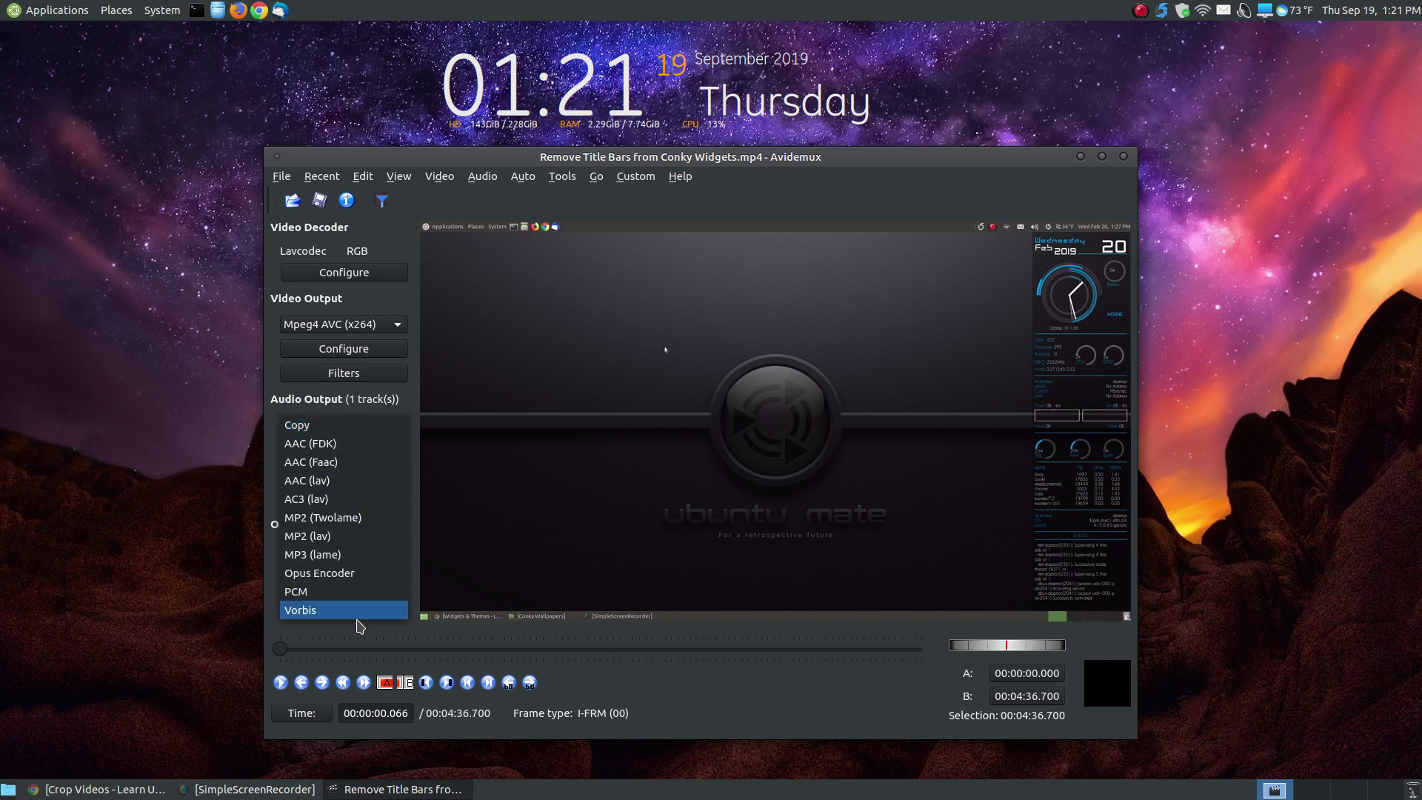
click(419, 421)
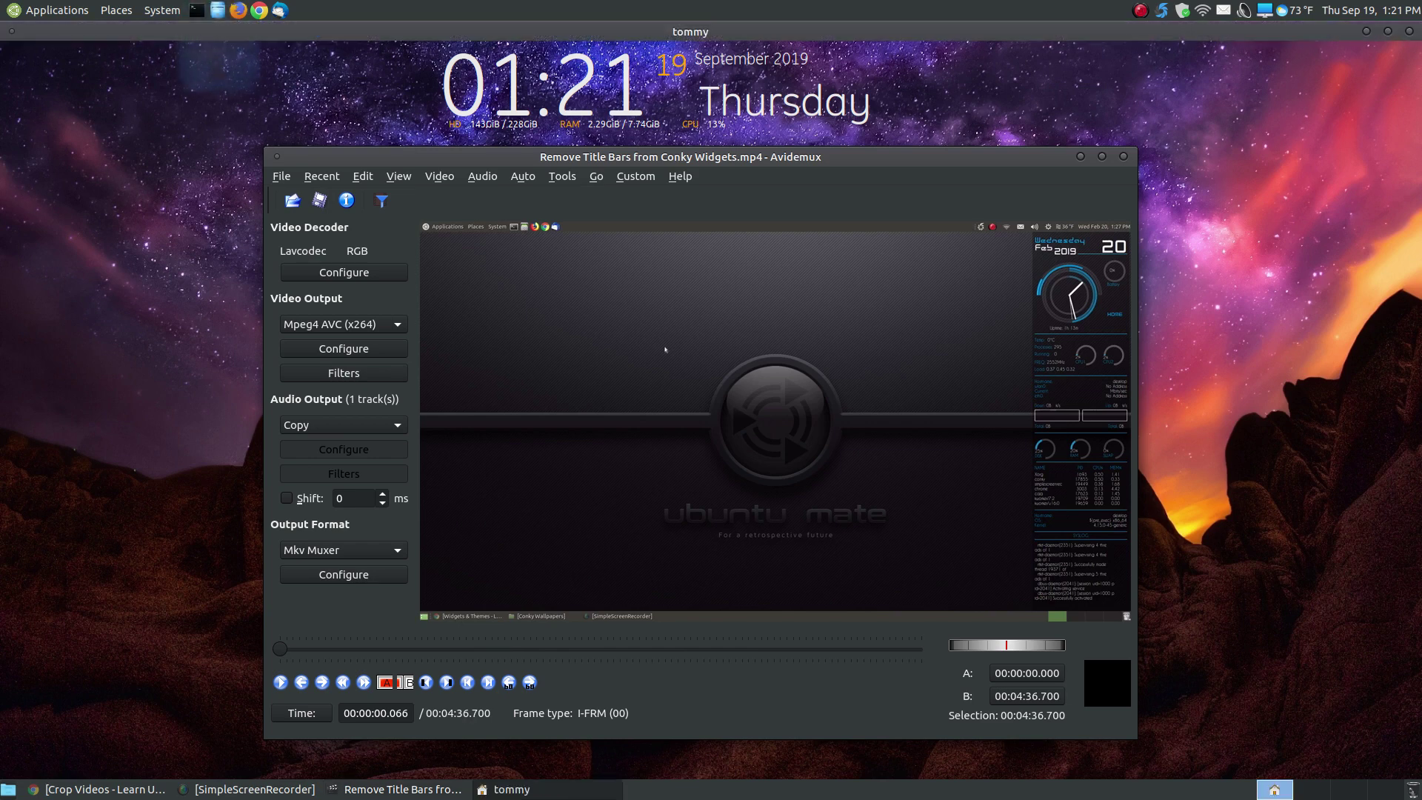
click(217, 10)
click(41, 267)
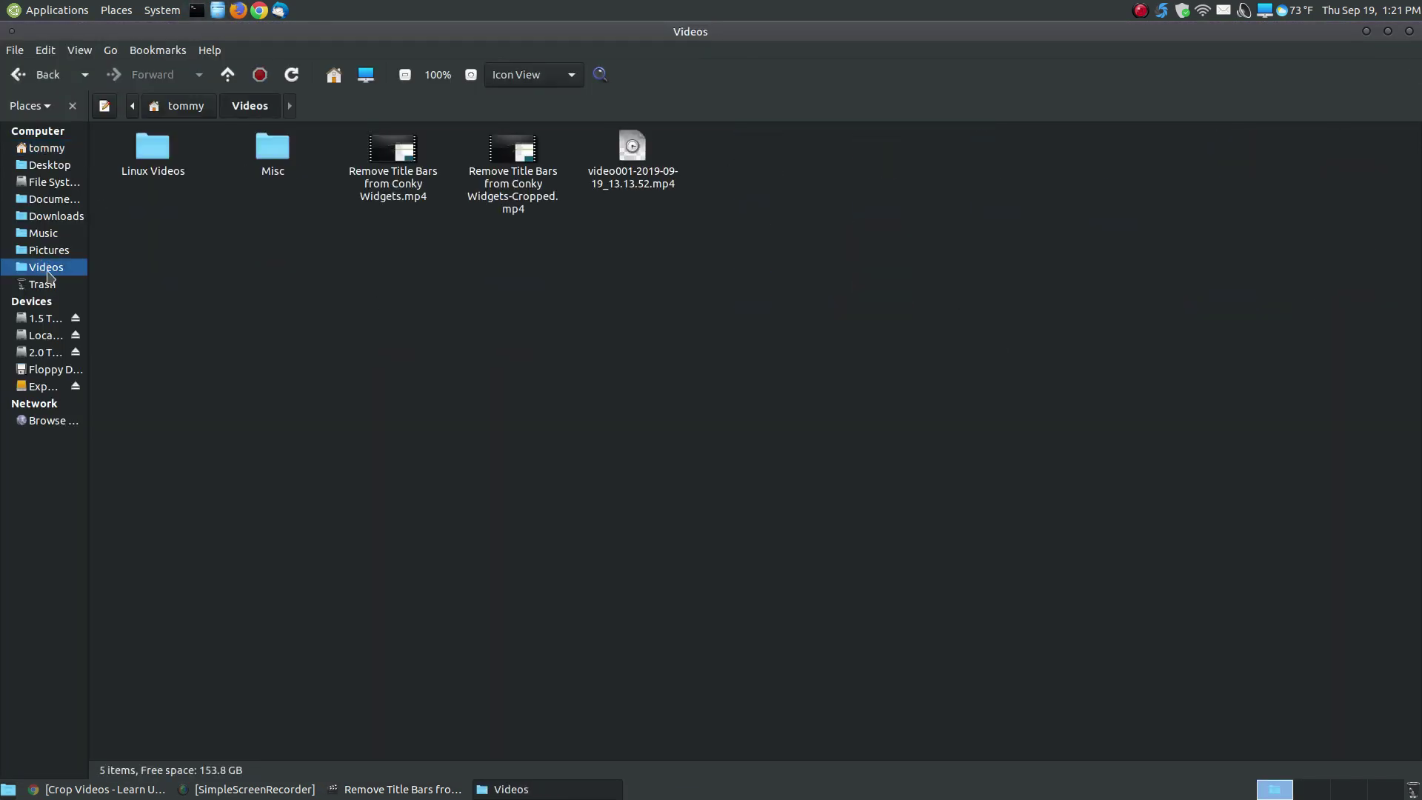
click(416, 203)
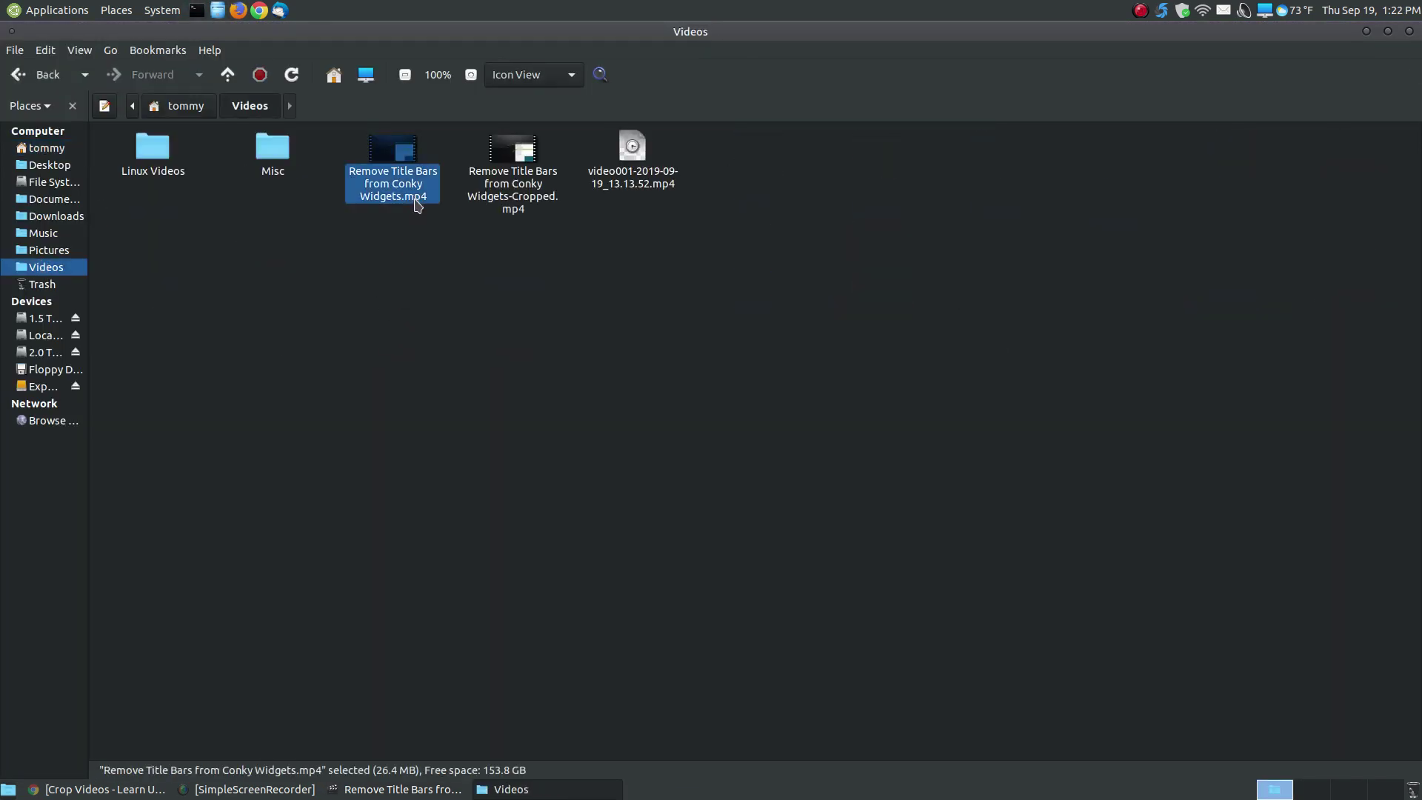
click(1367, 32)
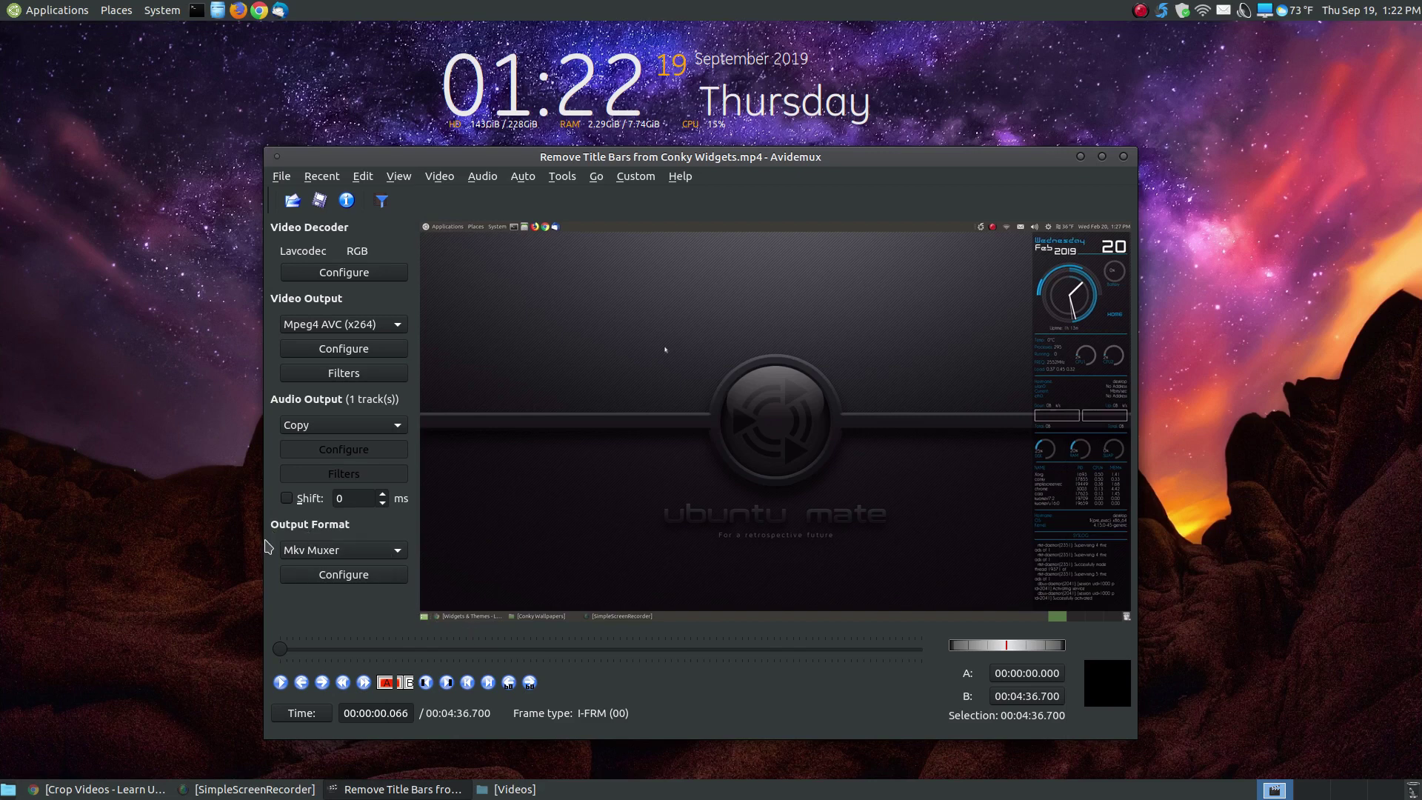
Step: Set the output format to MP4 Muxer with default muxer settings, then glance at the File menu
click(400, 552)
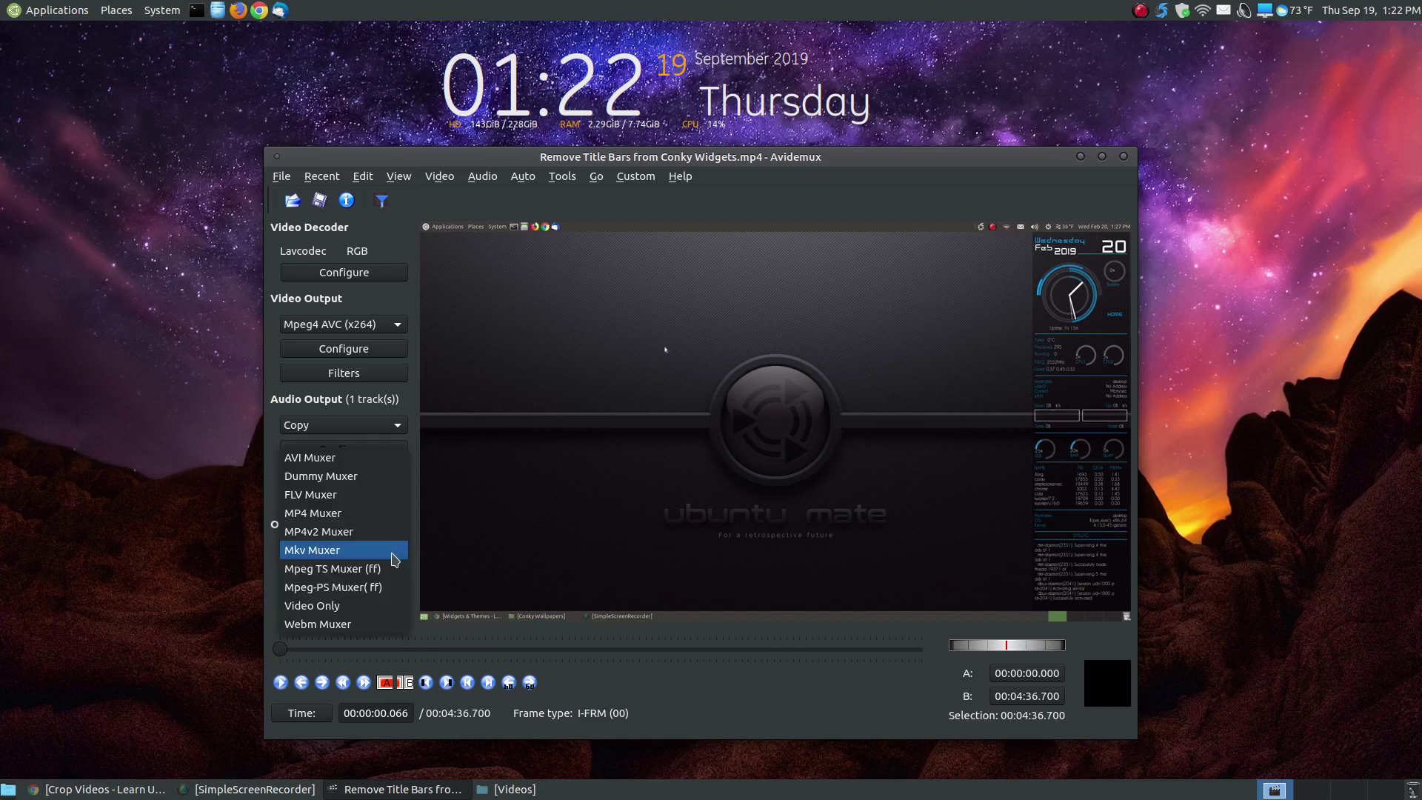
click(331, 514)
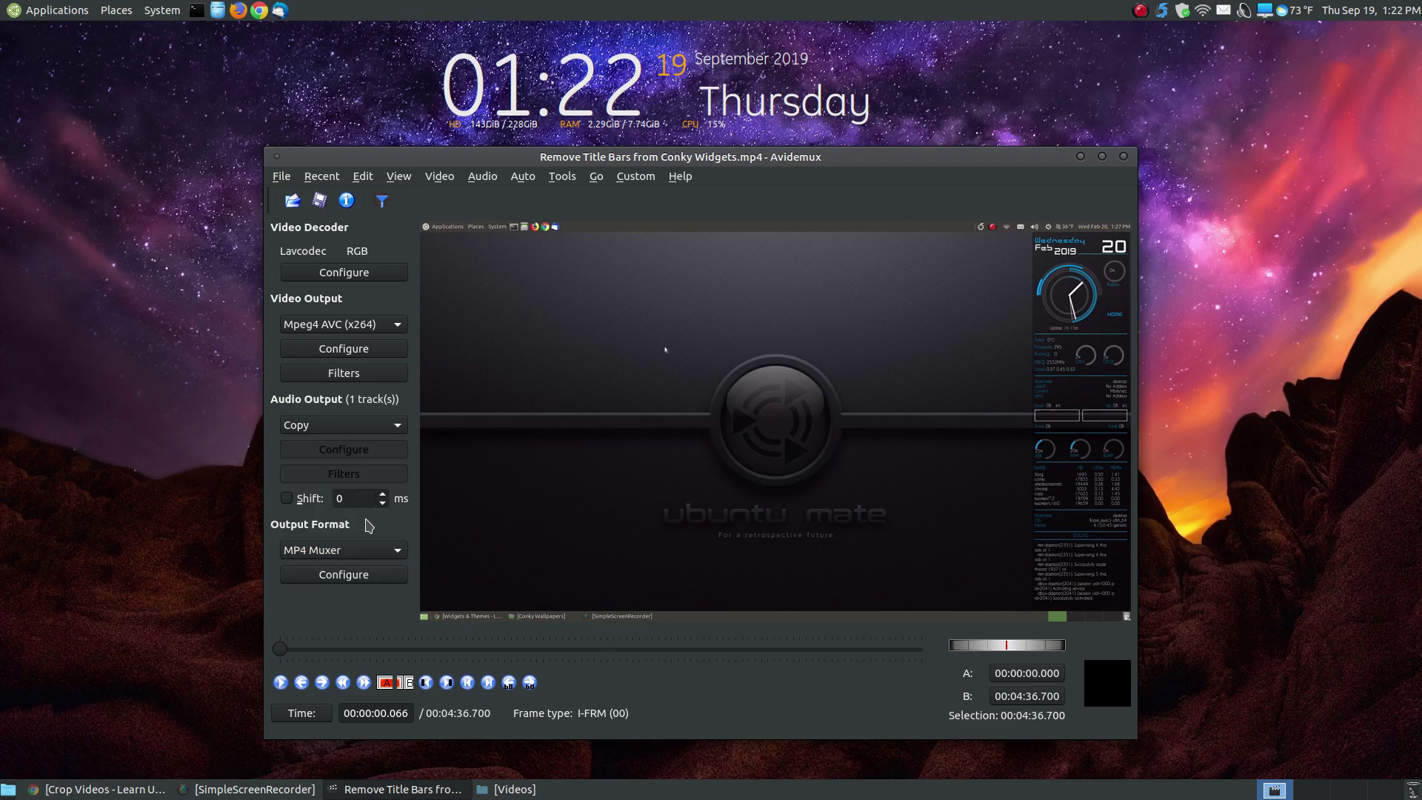
click(351, 576)
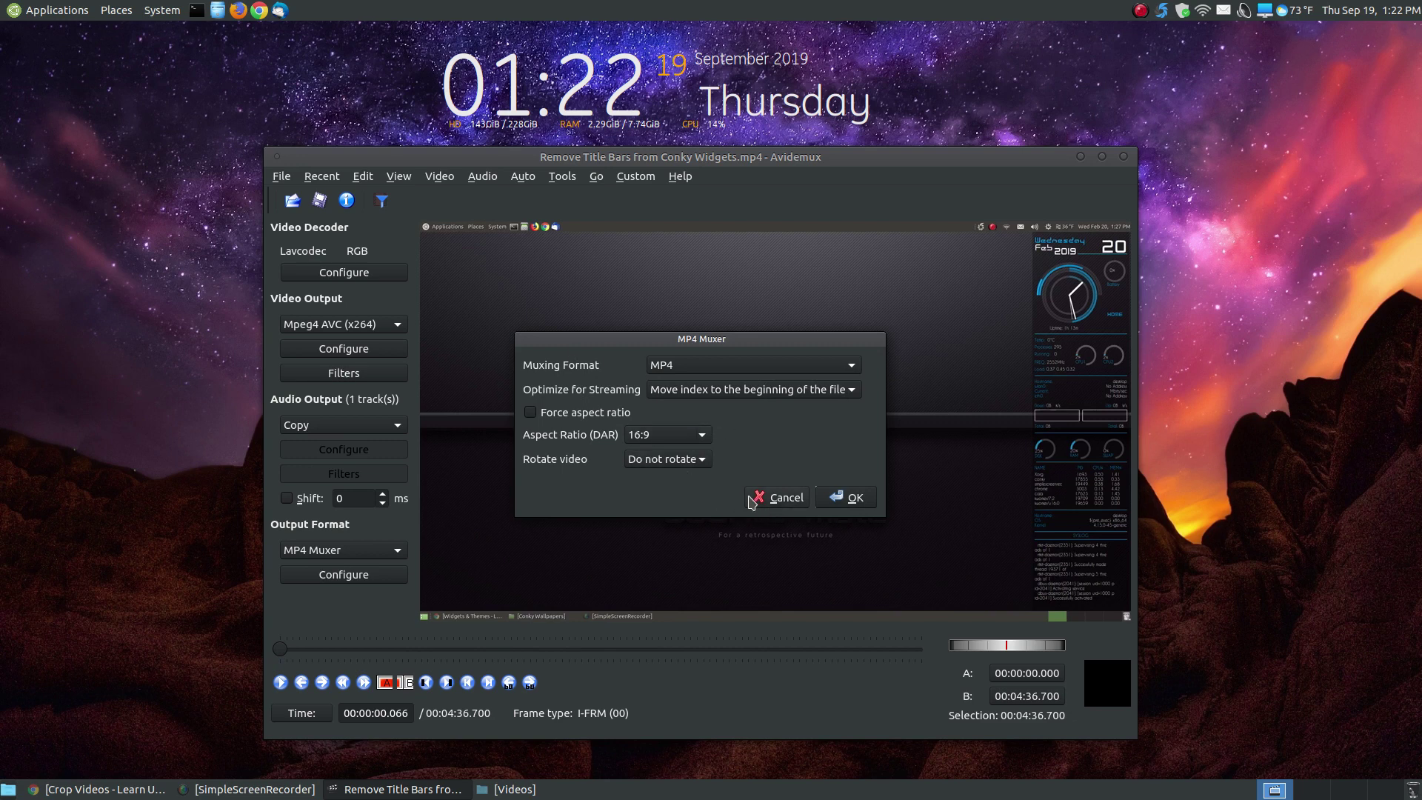
click(750, 498)
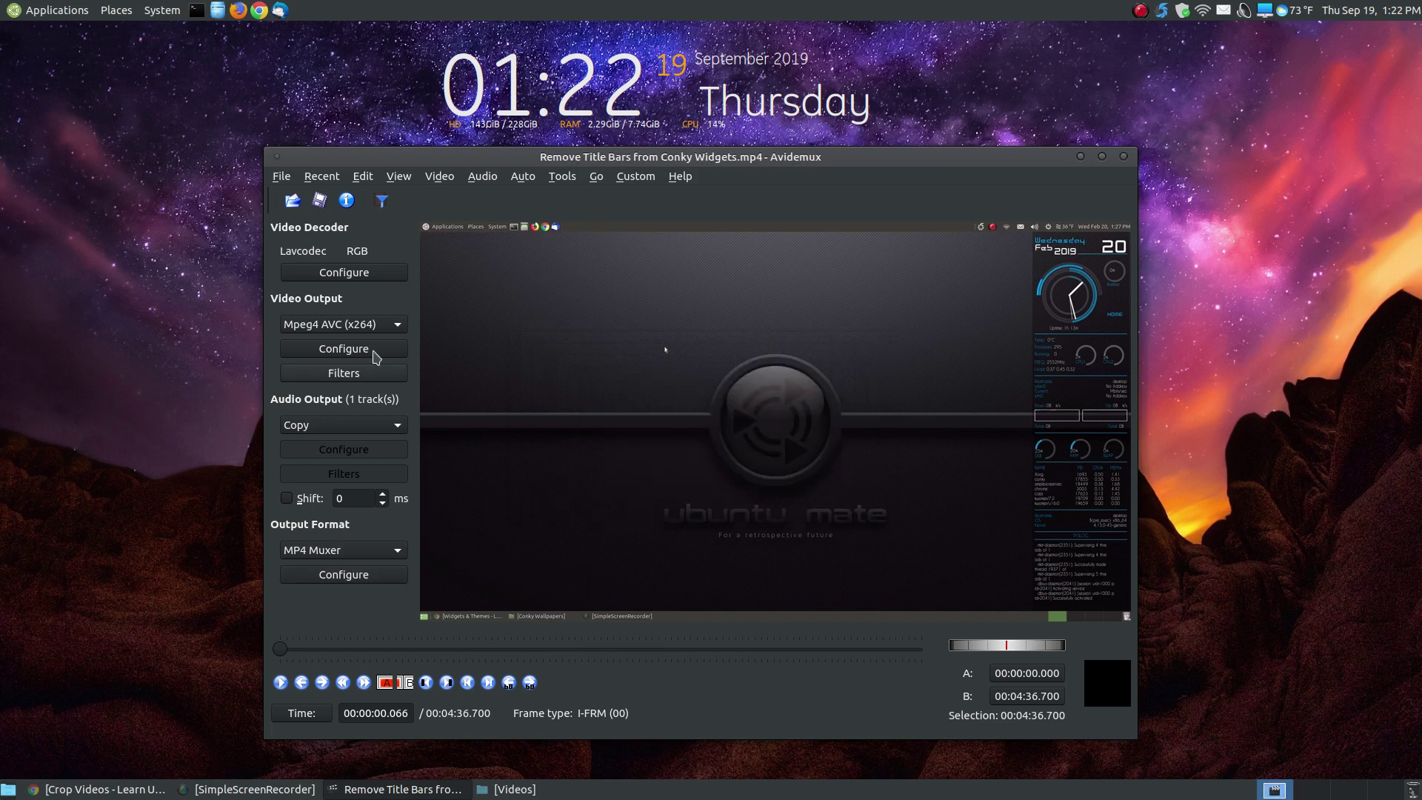
click(290, 180)
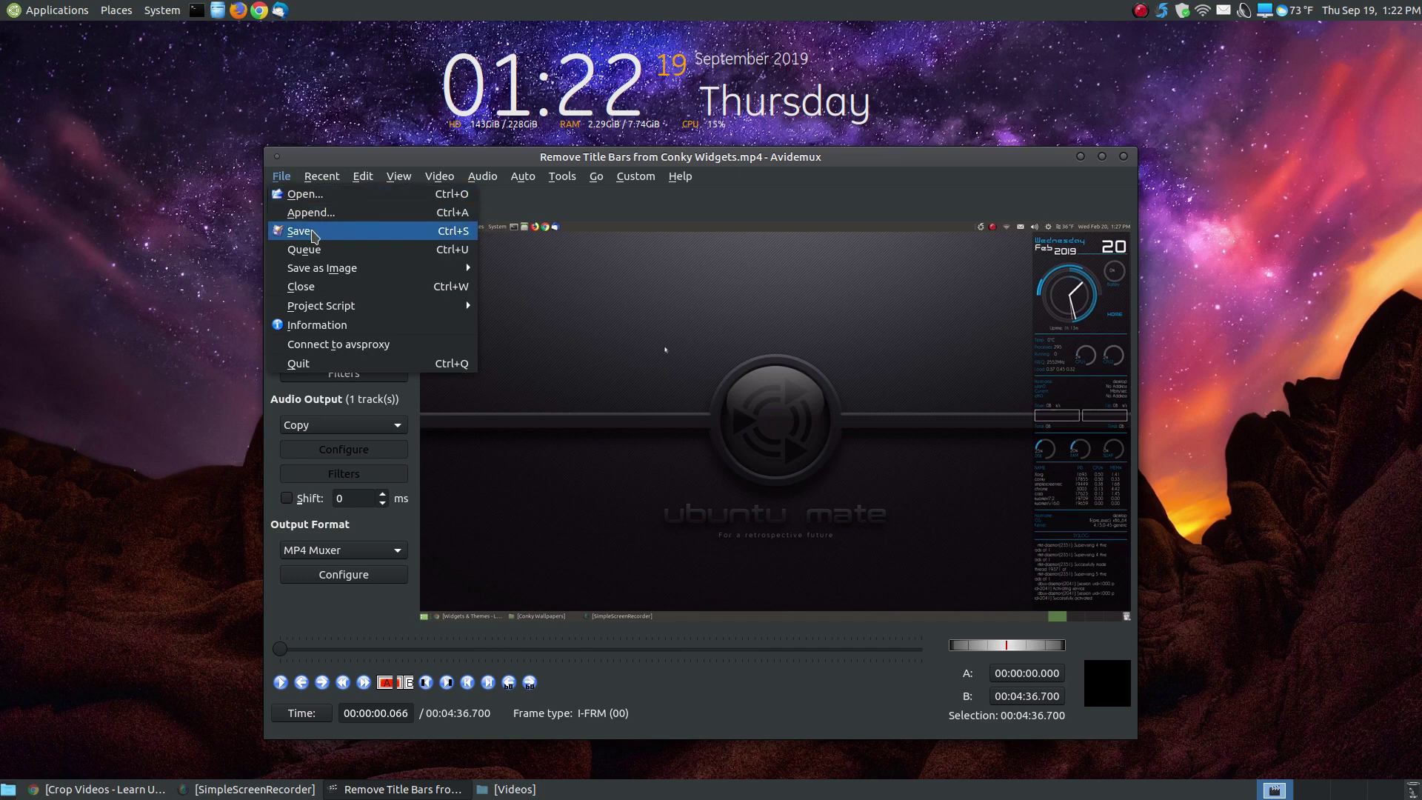
click(783, 171)
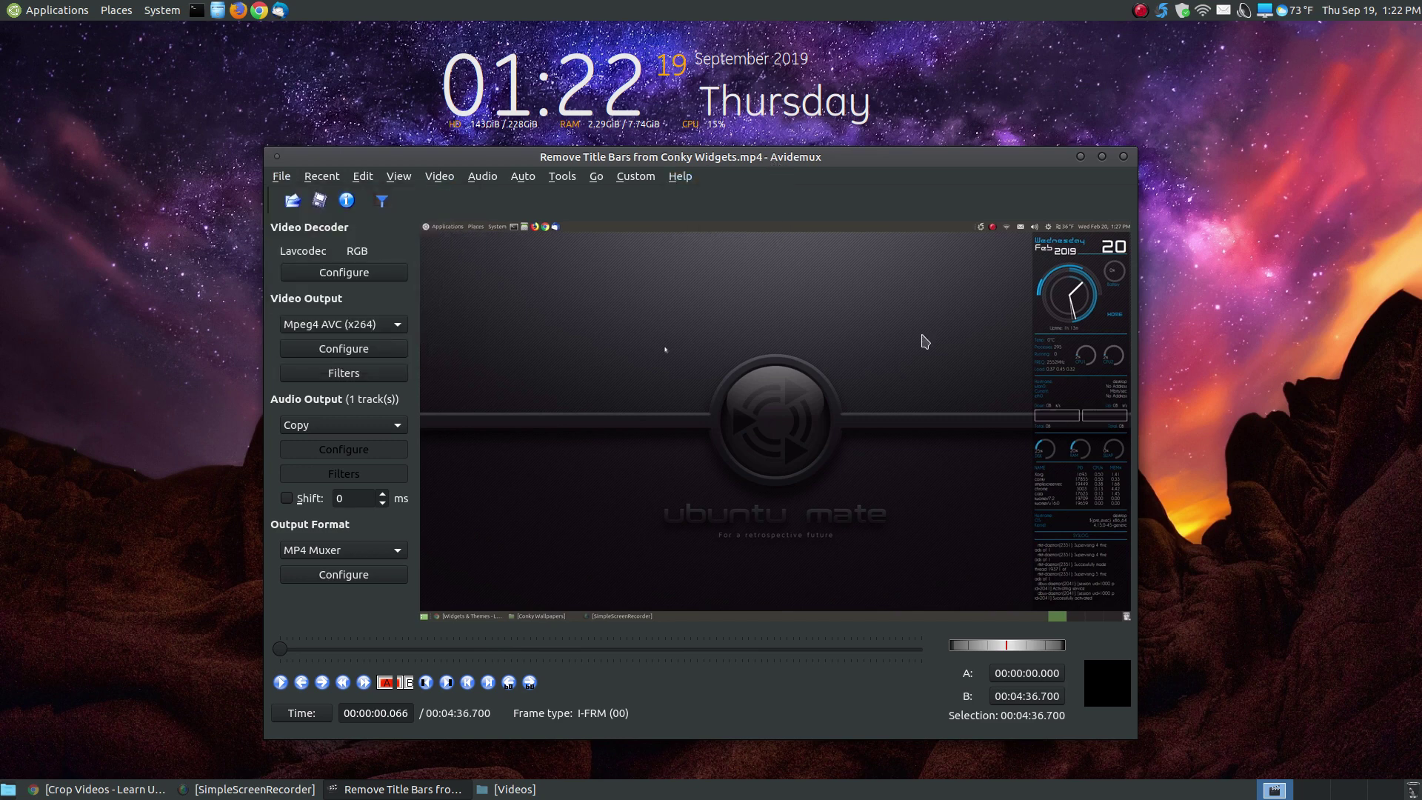
Step: Save the edited video as 'Remove Title Bars from Conky Widgets_edit.mp4' in Videos
click(279, 177)
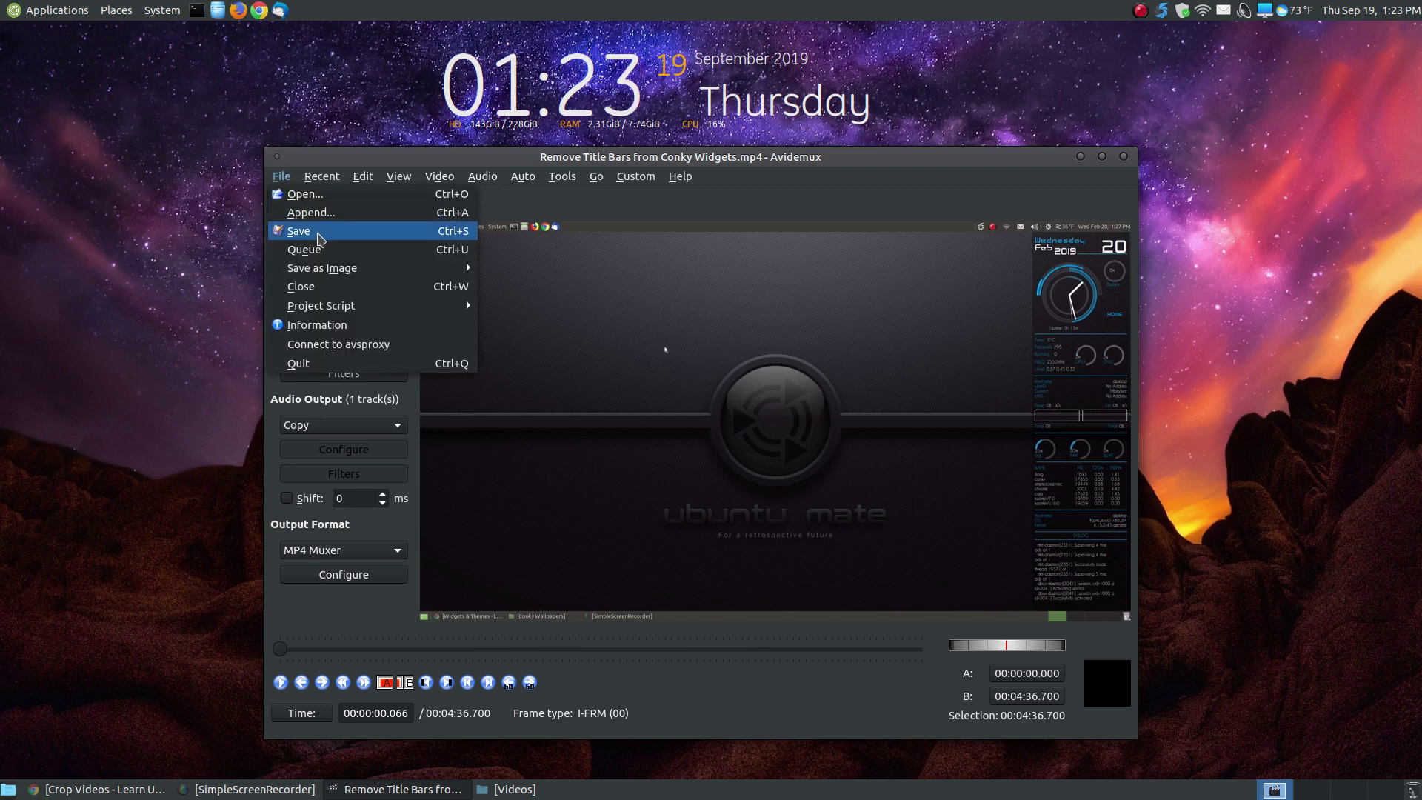
click(320, 237)
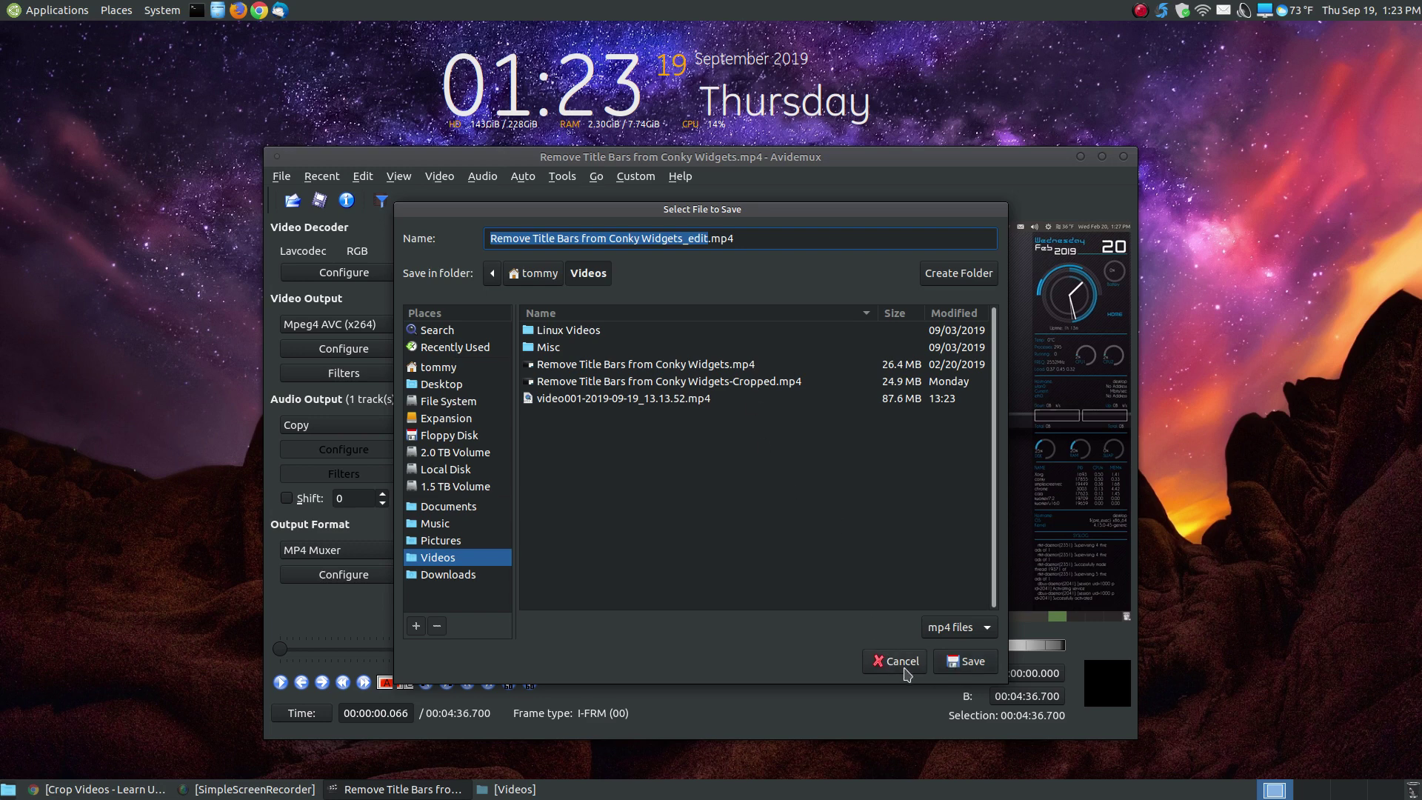
click(947, 662)
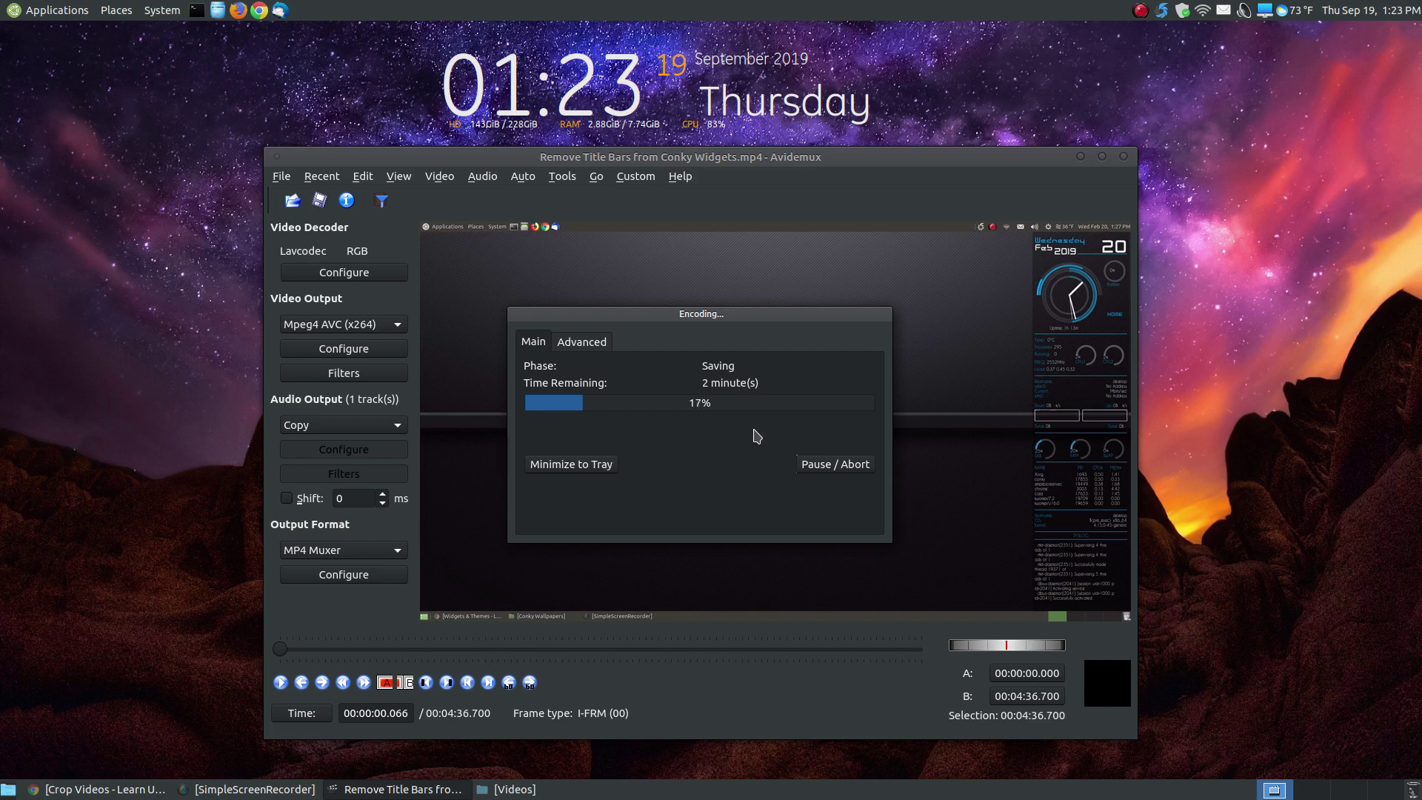
Step: Play the original MP4 from the Videos folder in Celluloid, adjust volume, then close the player
click(538, 796)
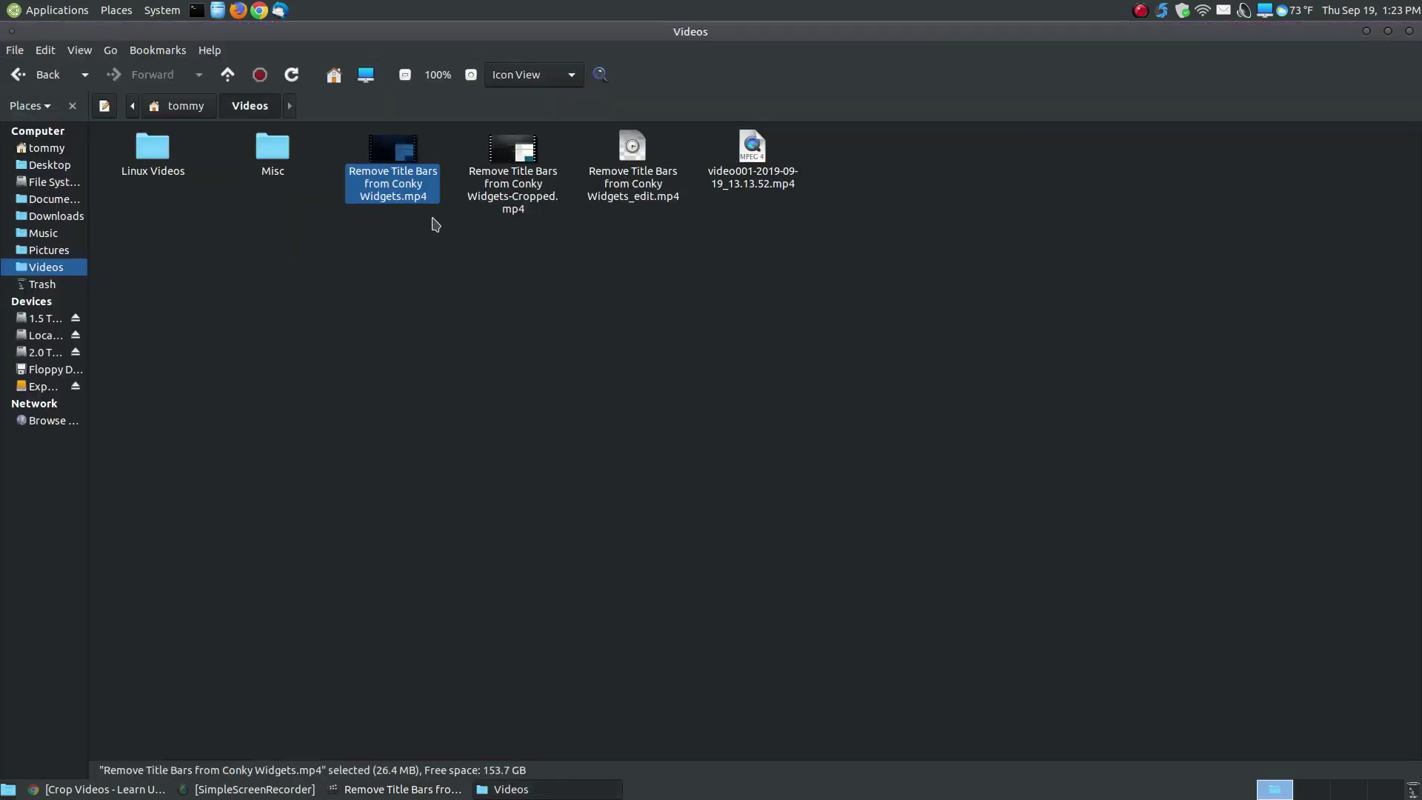
double_click(398, 164)
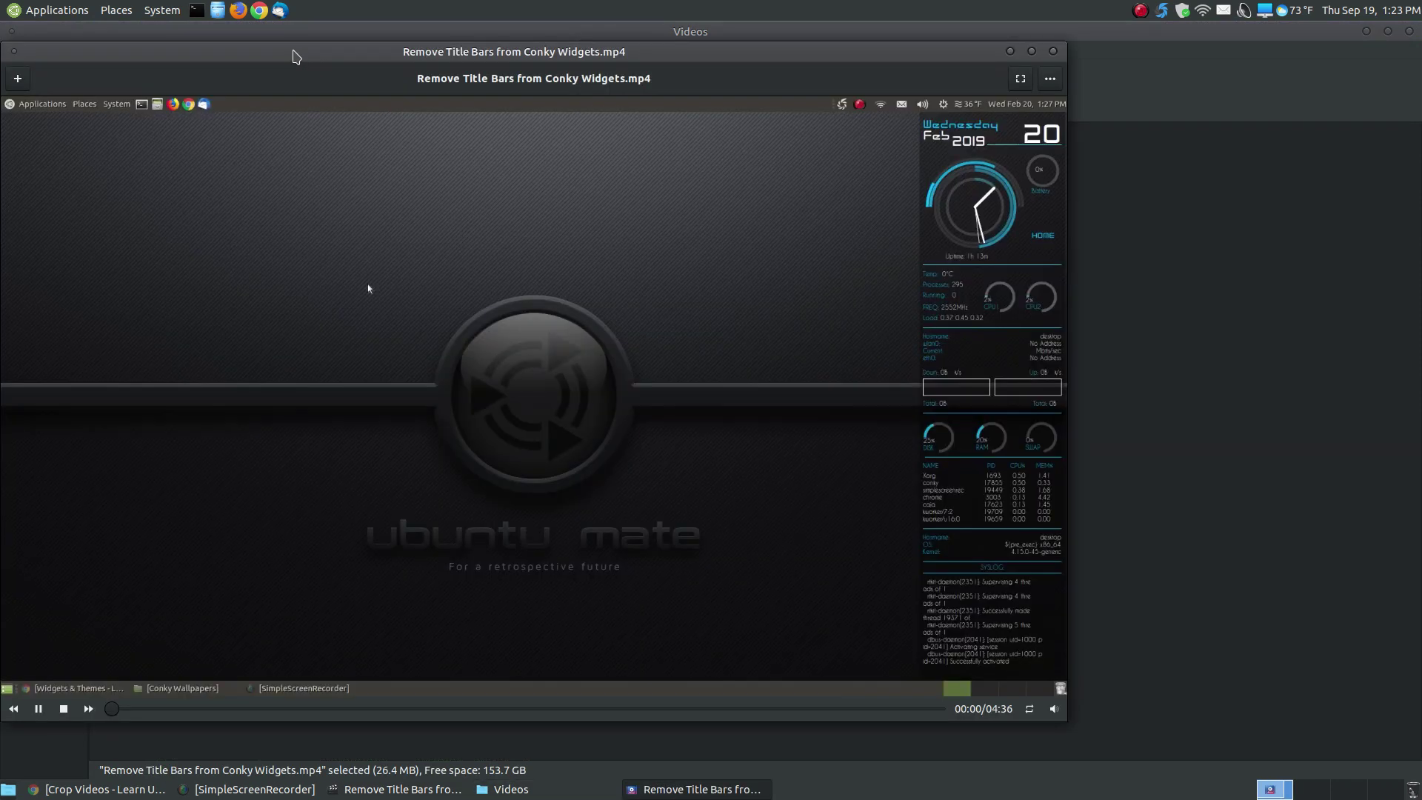
drag(295, 57, 431, 78)
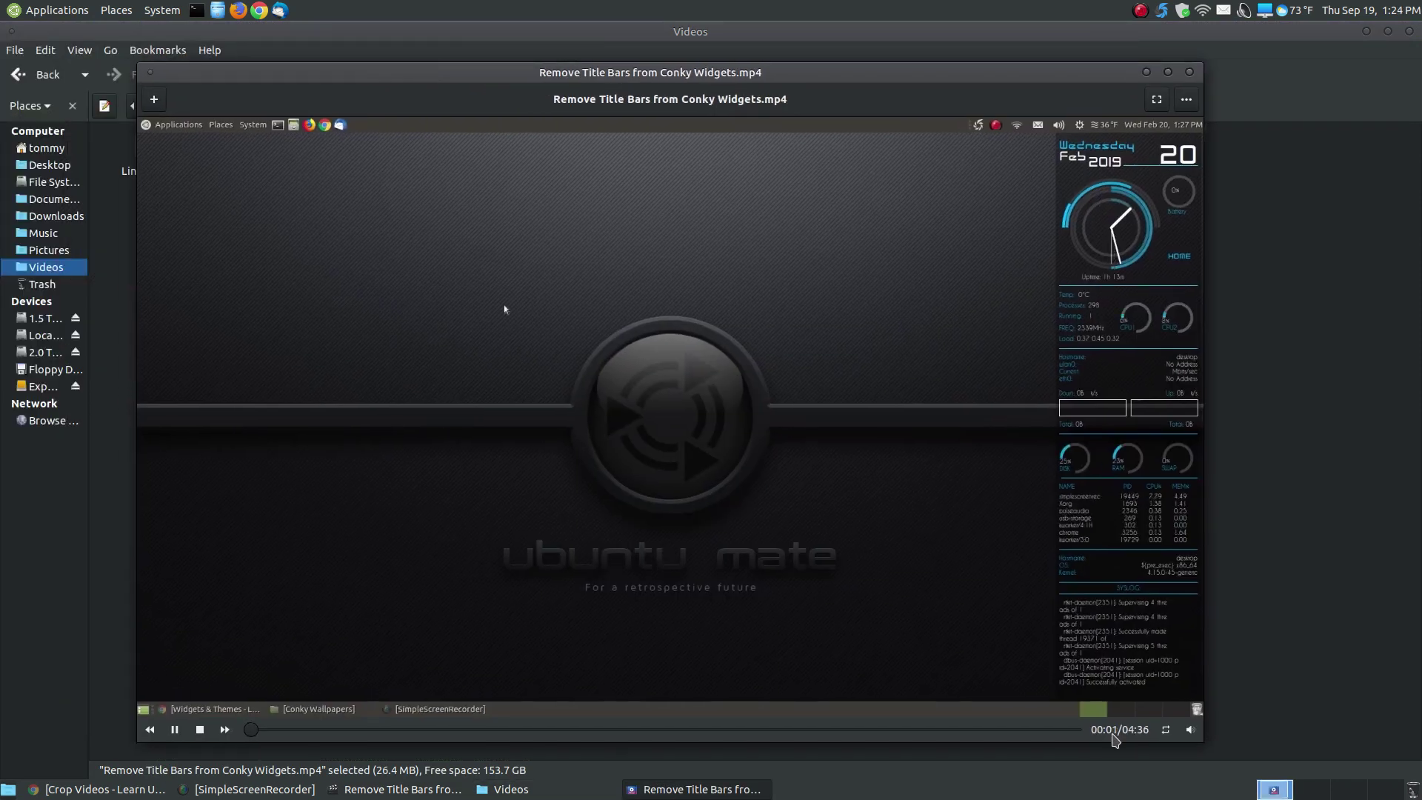
click(1191, 730)
scroll(1187, 683, down, 3)
click(994, 724)
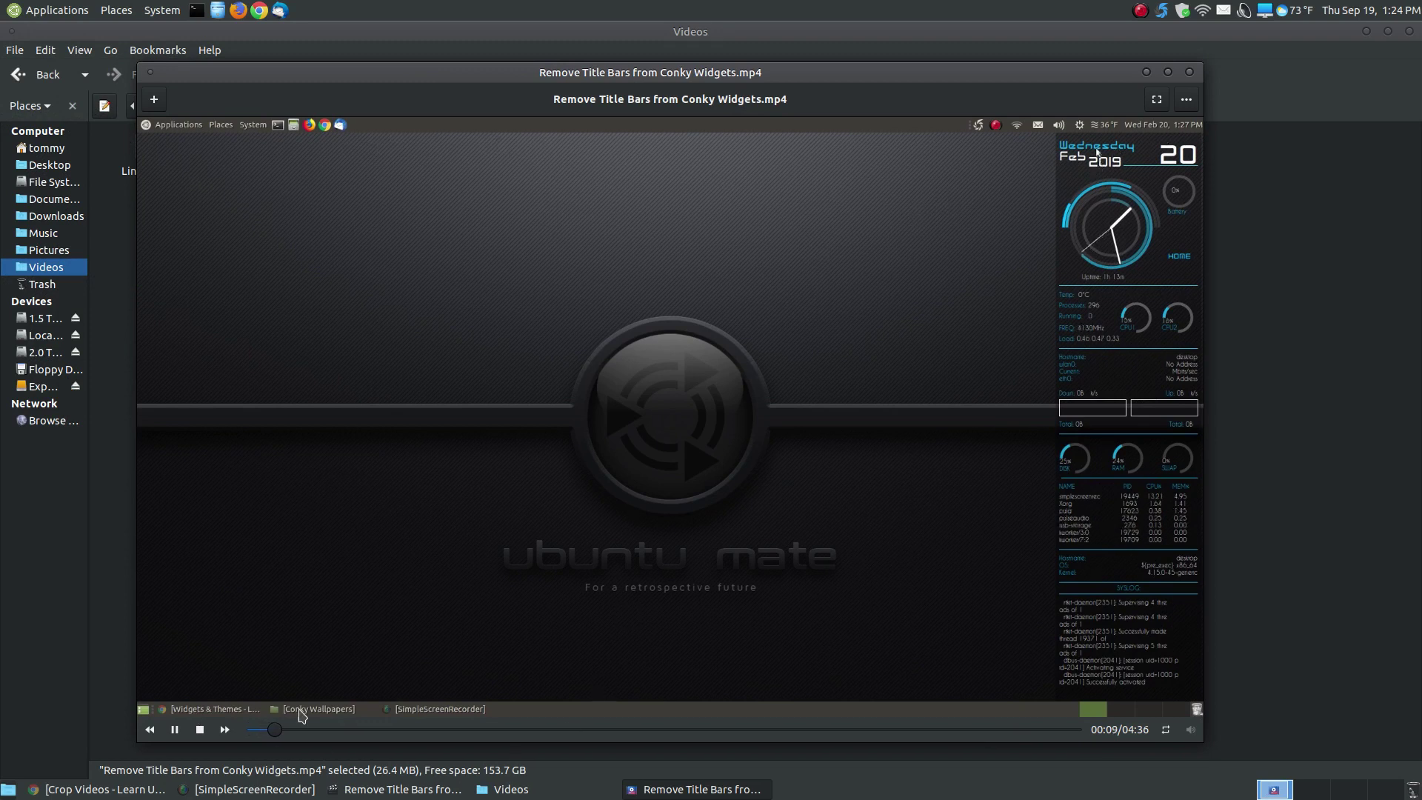
click(1188, 74)
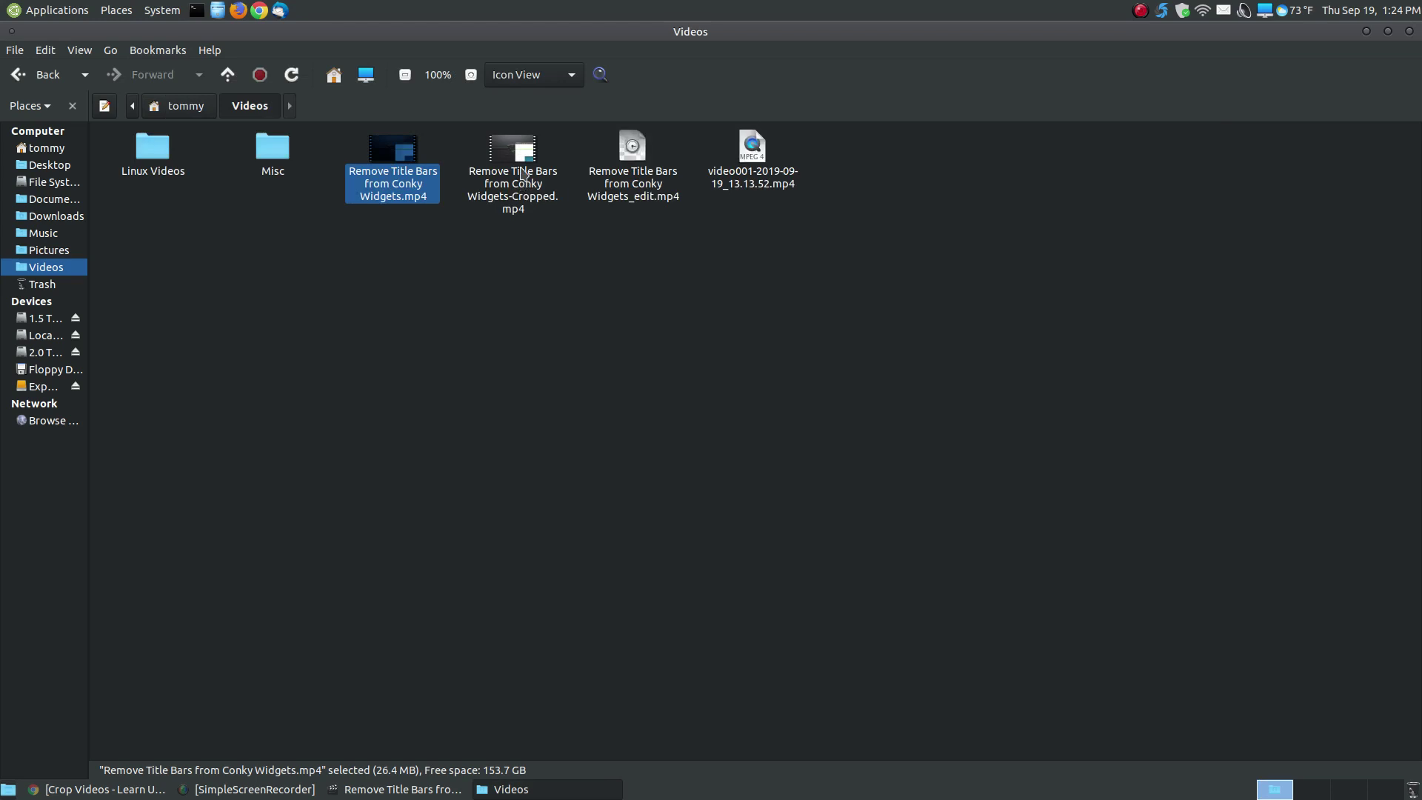
double_click(523, 174)
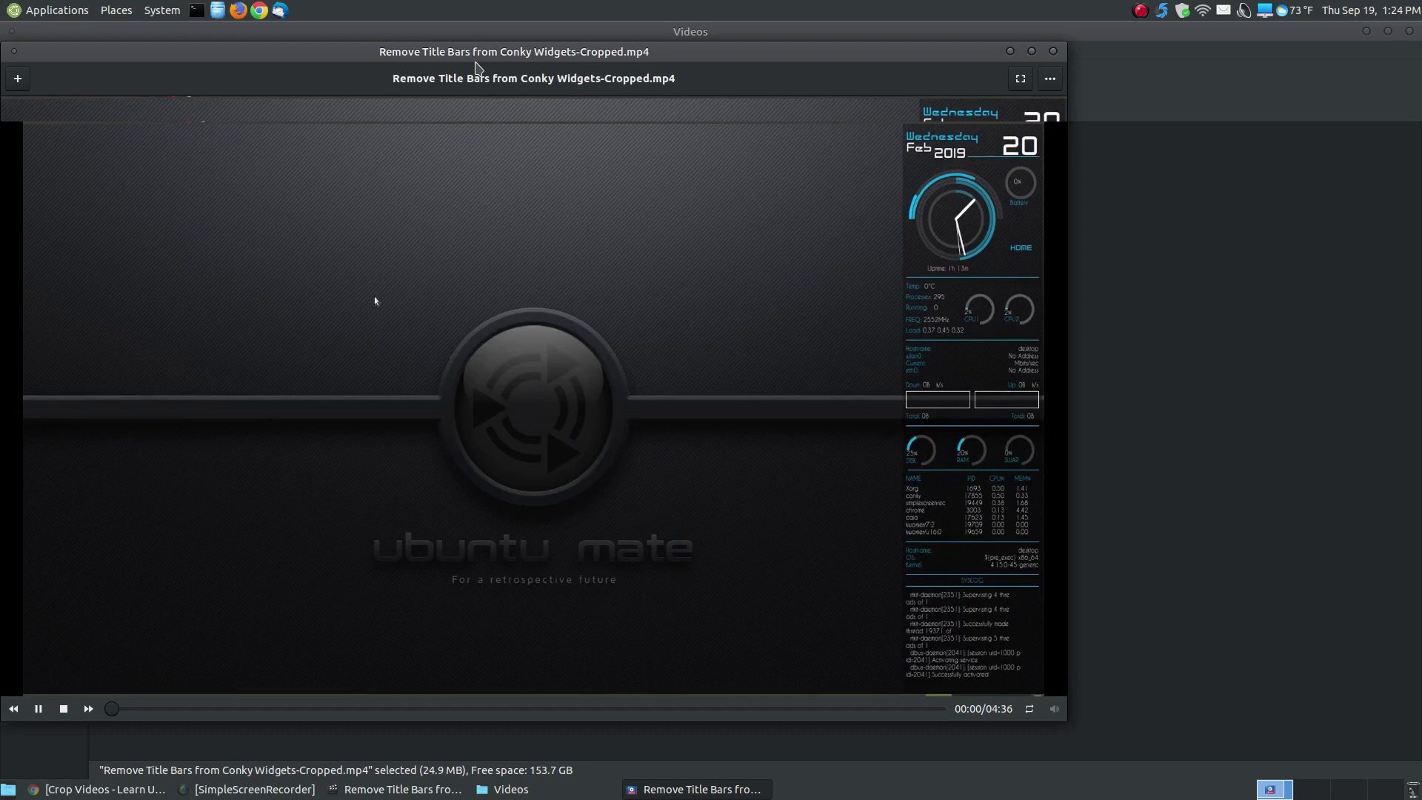
drag(478, 68, 640, 98)
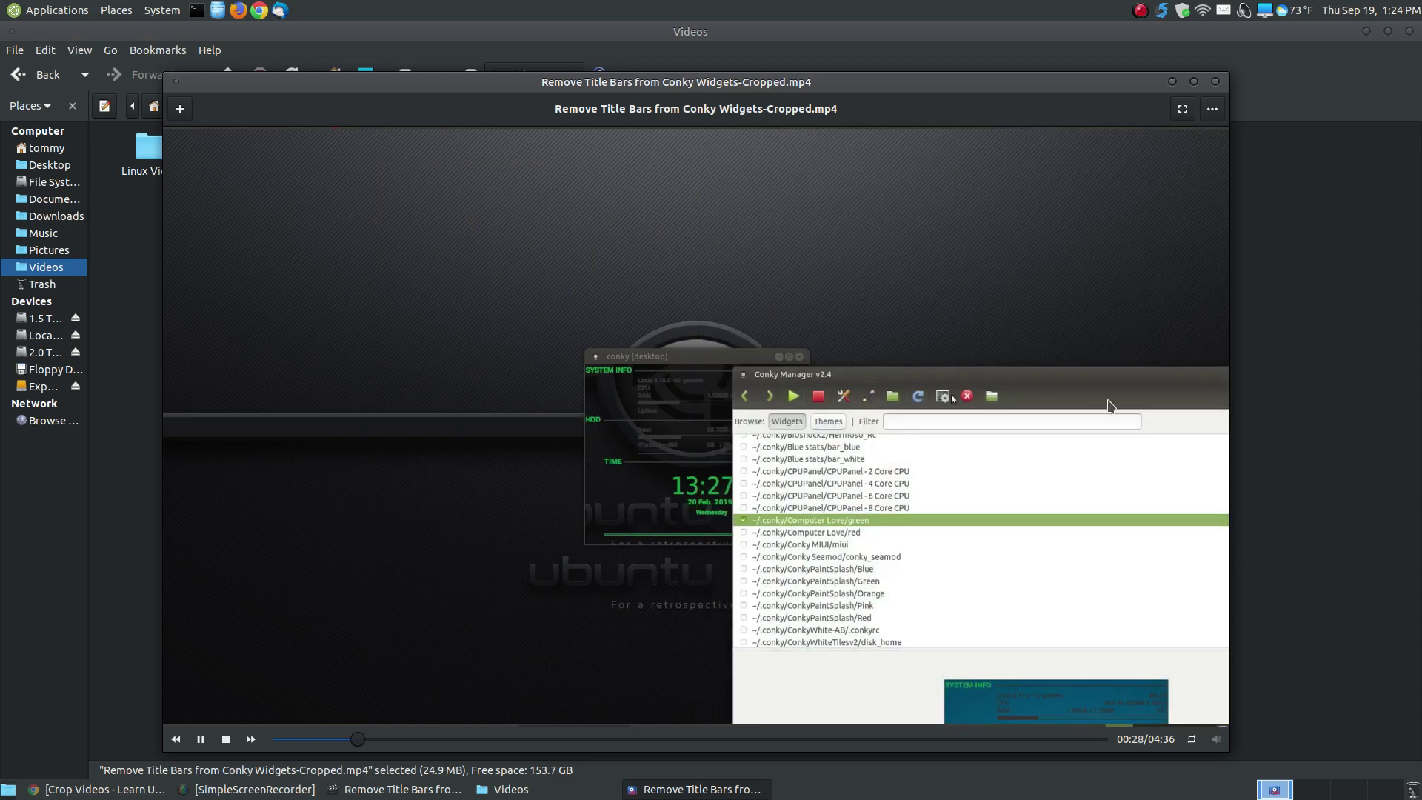
click(1215, 81)
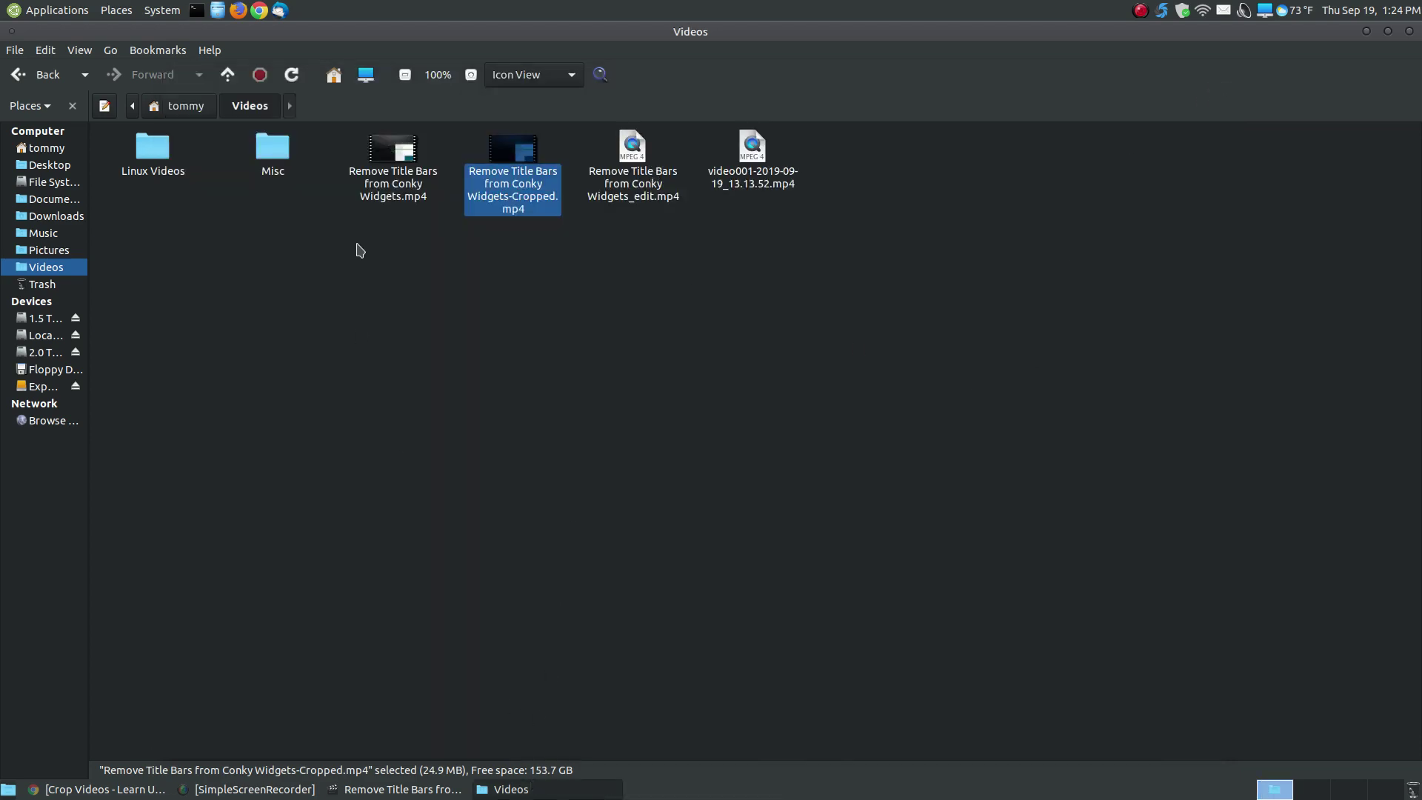
Step: Open the original Widgets.mp4 in MediaInfo and move its window to the left
click(373, 192)
right_click(391, 191)
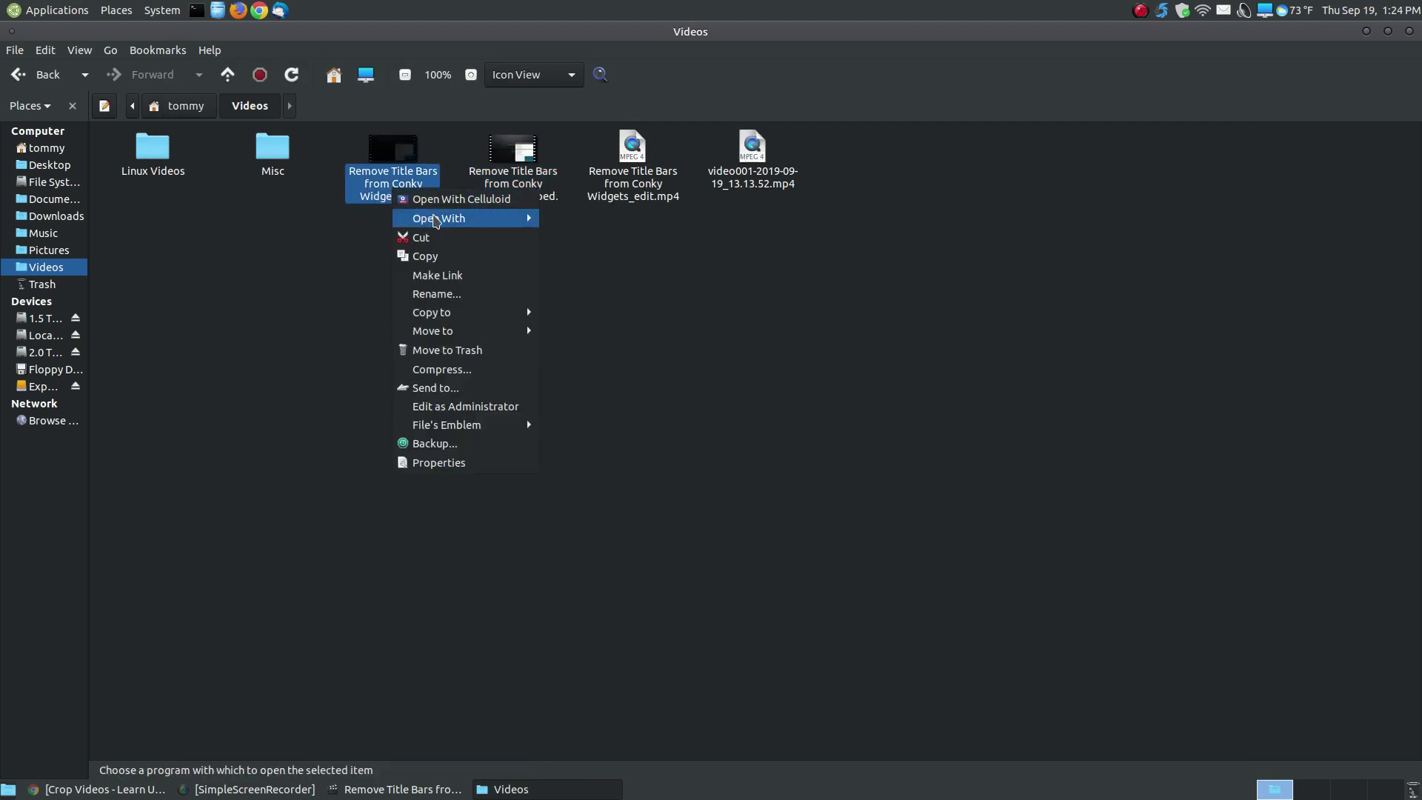
mouse_move(489, 218)
click(586, 274)
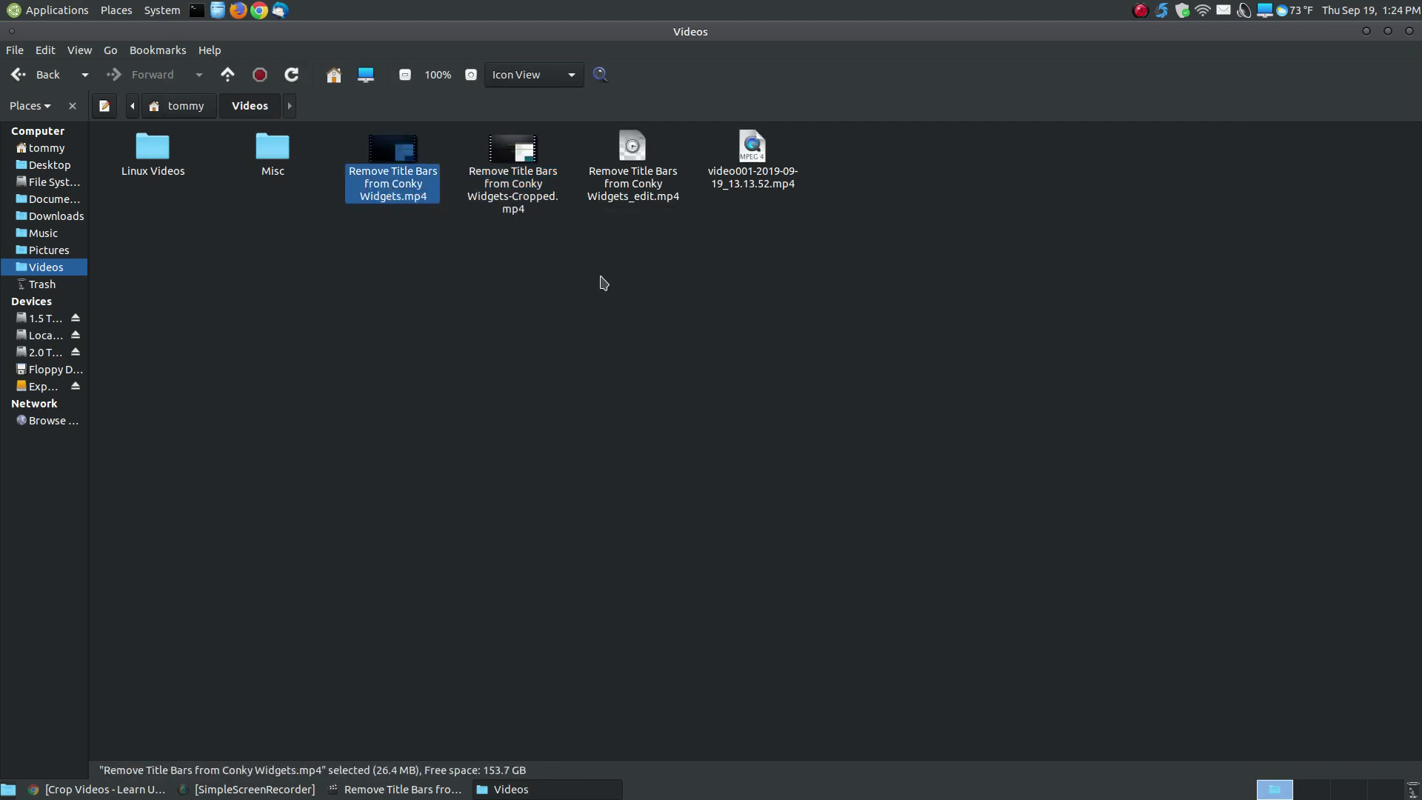
drag(683, 234, 289, 262)
Step: Open the Cropped video in MediaInfo and move its window to the right
click(510, 174)
right_click(509, 175)
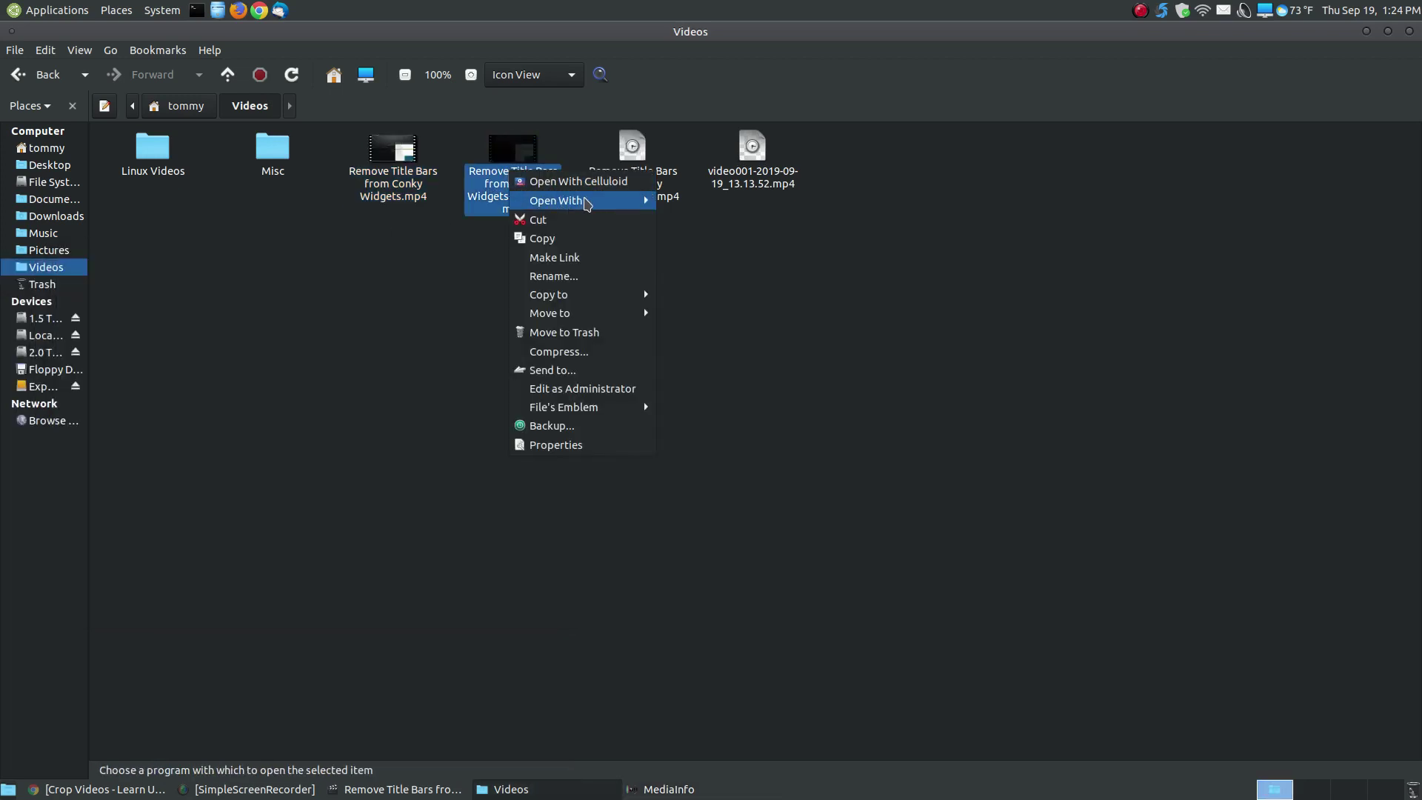
mouse_move(592, 200)
click(754, 258)
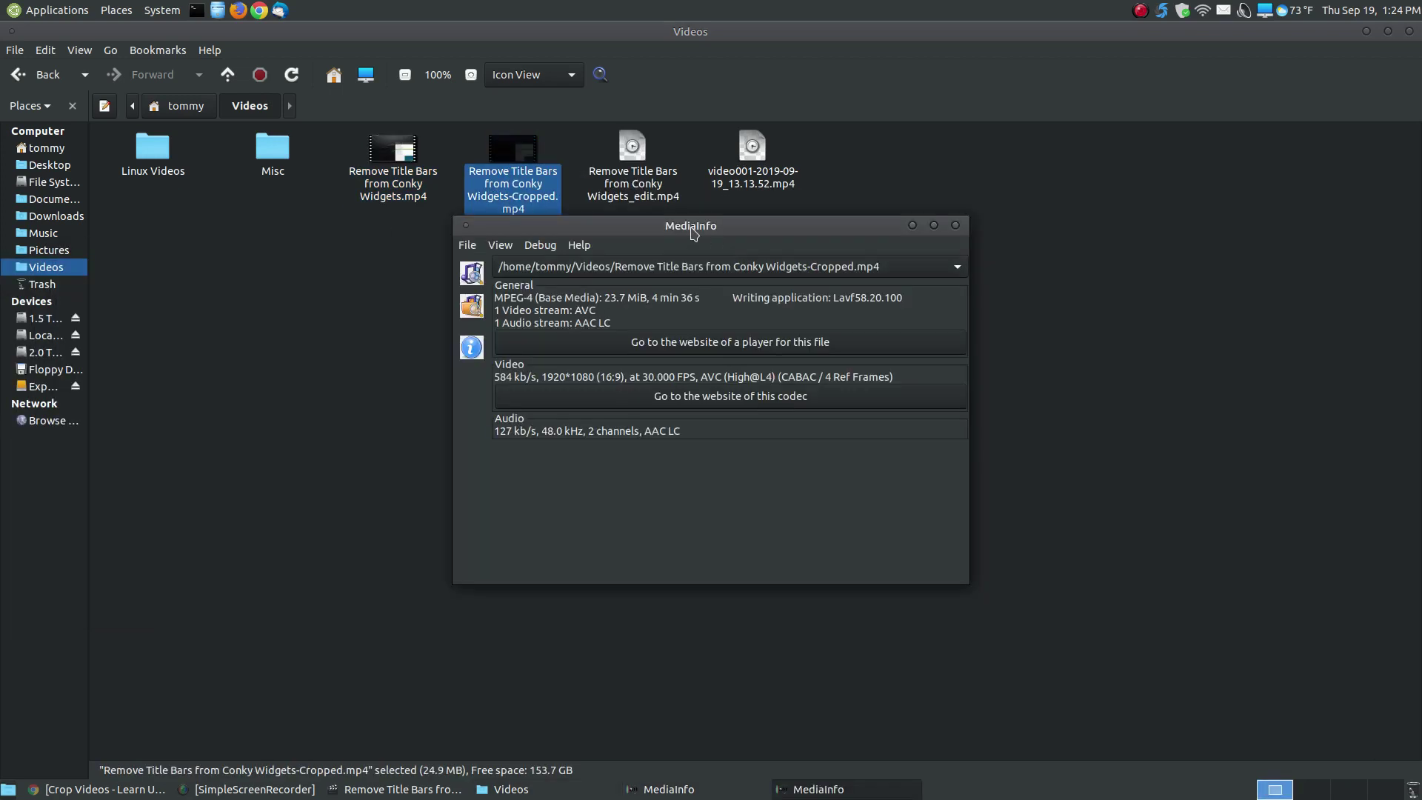
drag(694, 232, 1122, 223)
Step: Arrange the original and Cropped MediaInfo windows side by side for comparison
click(696, 794)
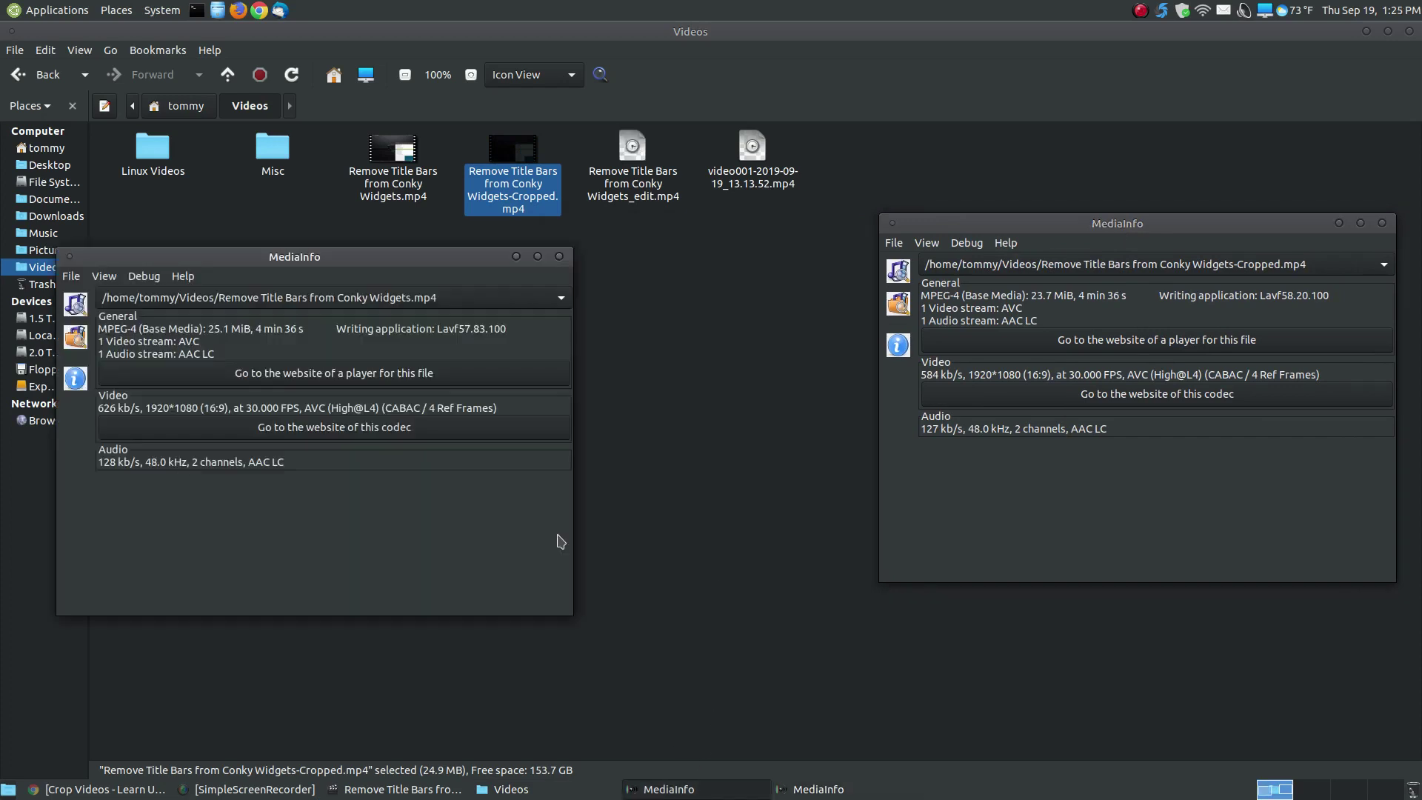
drag(288, 255, 446, 249)
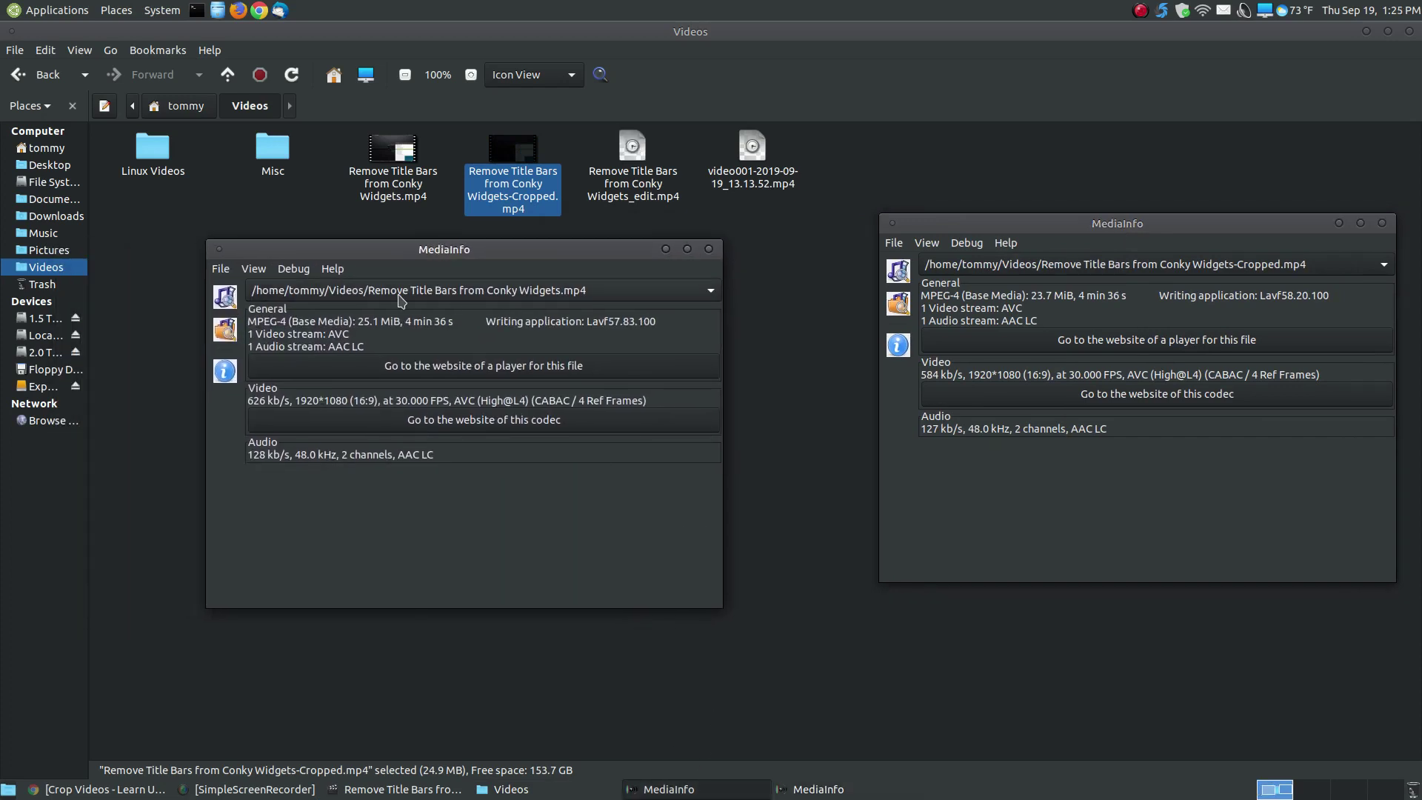
drag(1072, 226, 934, 252)
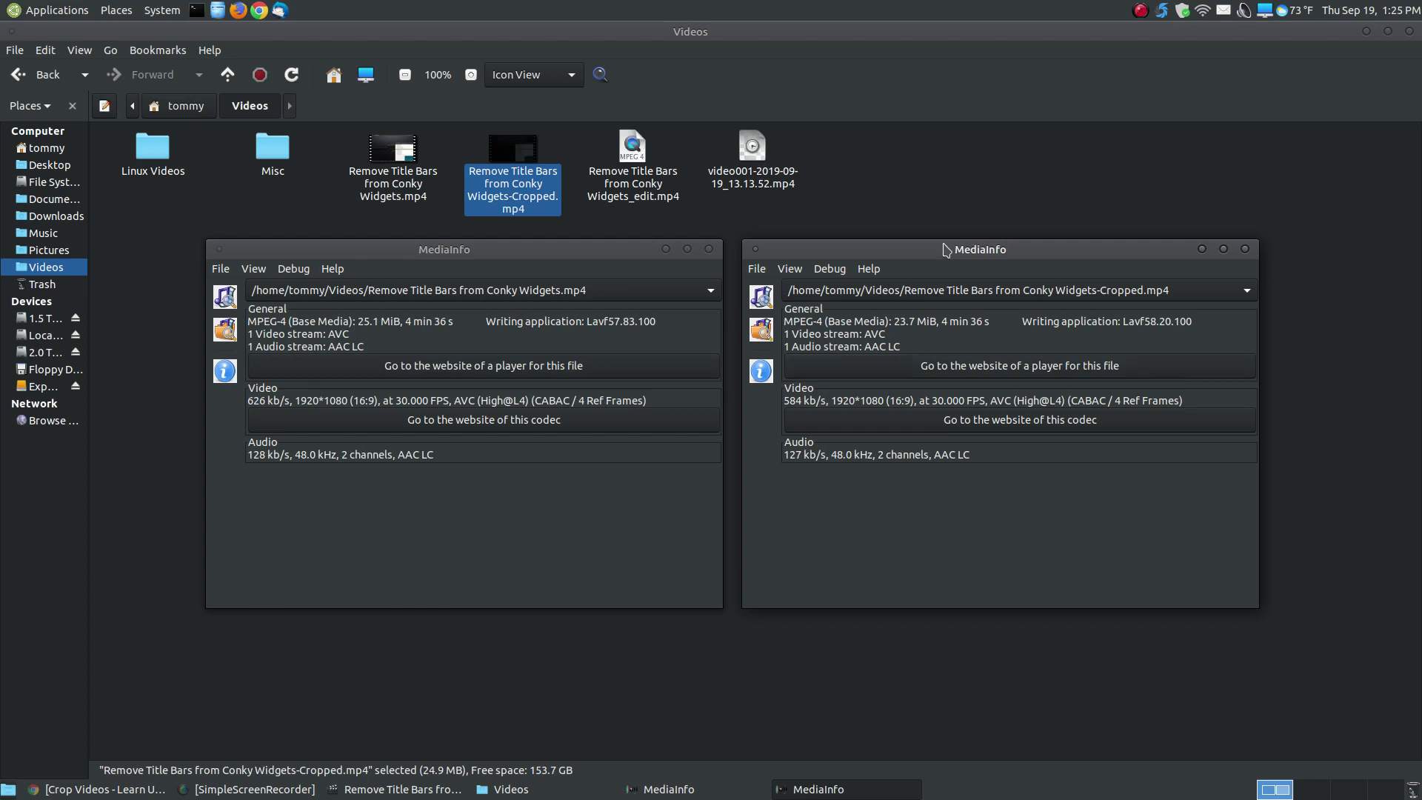
drag(949, 257, 941, 257)
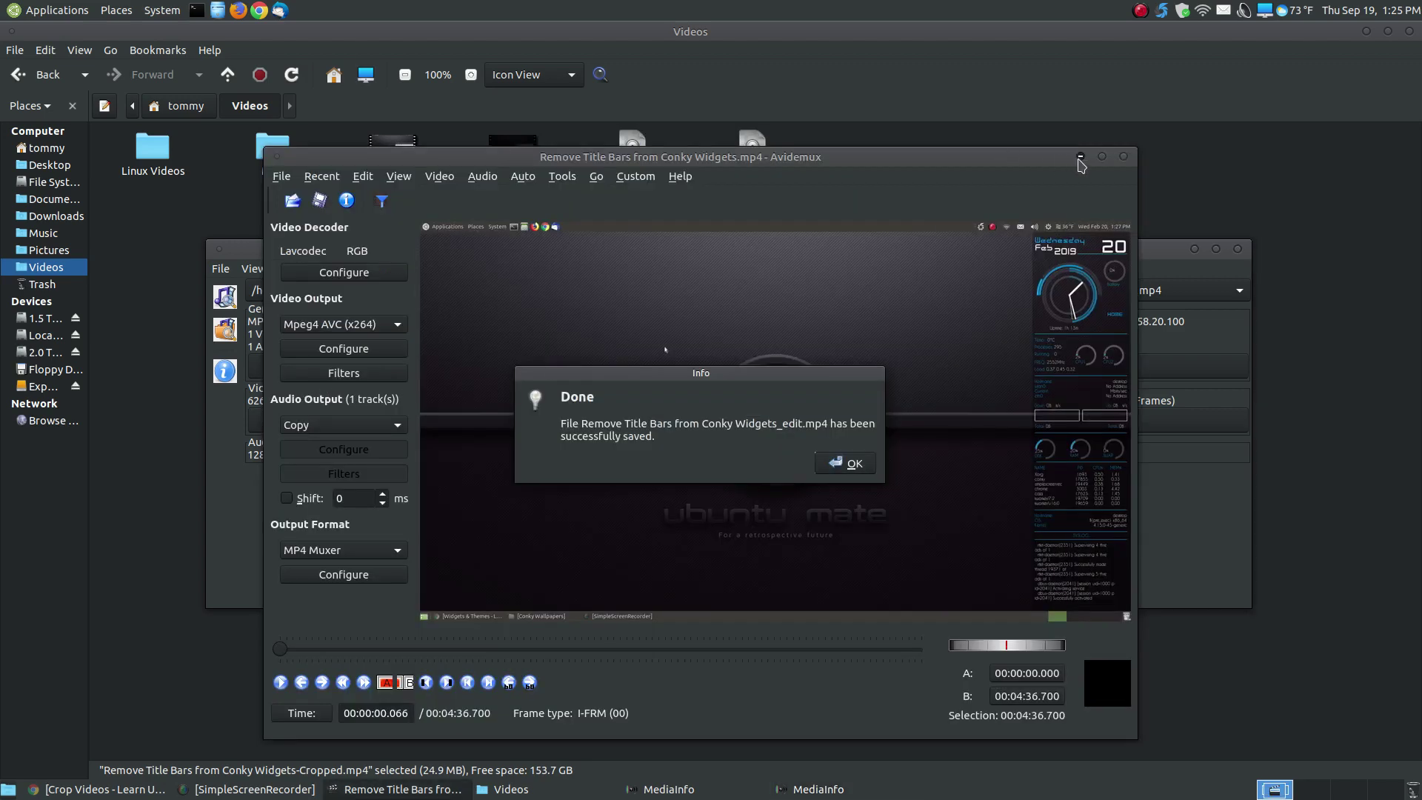
Step: Minimize Avidemux and close both MediaInfo details windows
click(1081, 158)
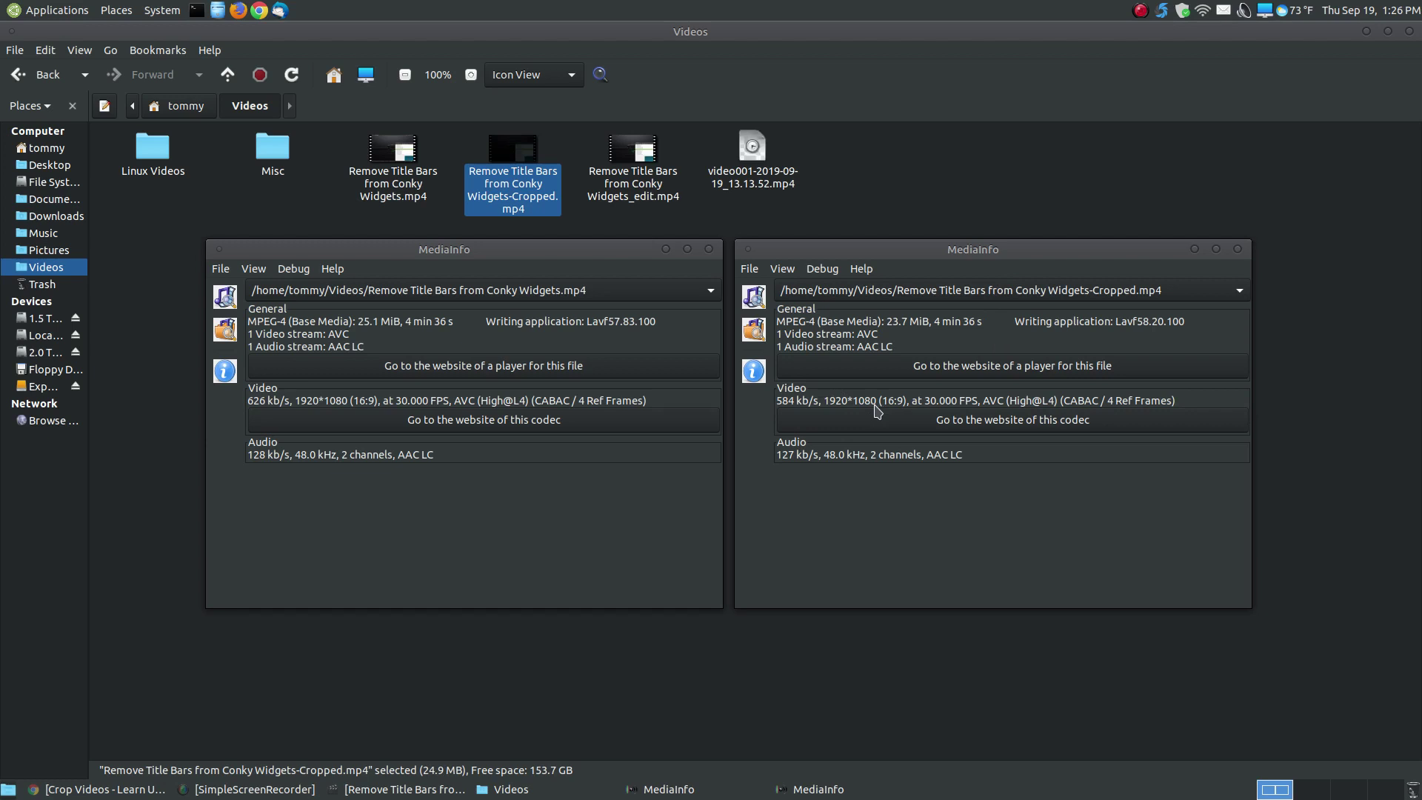
click(708, 249)
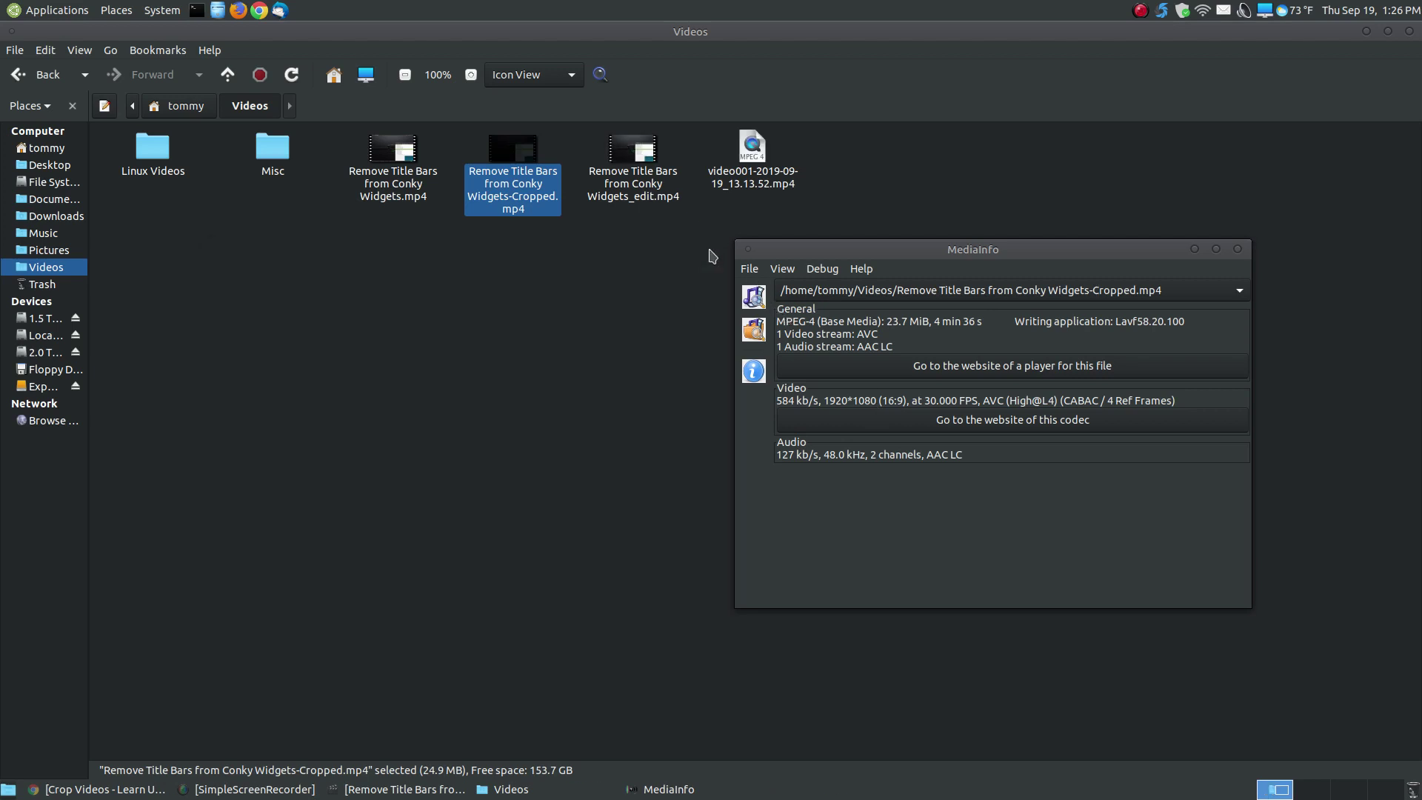
click(1237, 249)
Step: Restore Avidemux, dismiss its successful-save notice, and close Avidemux
click(429, 791)
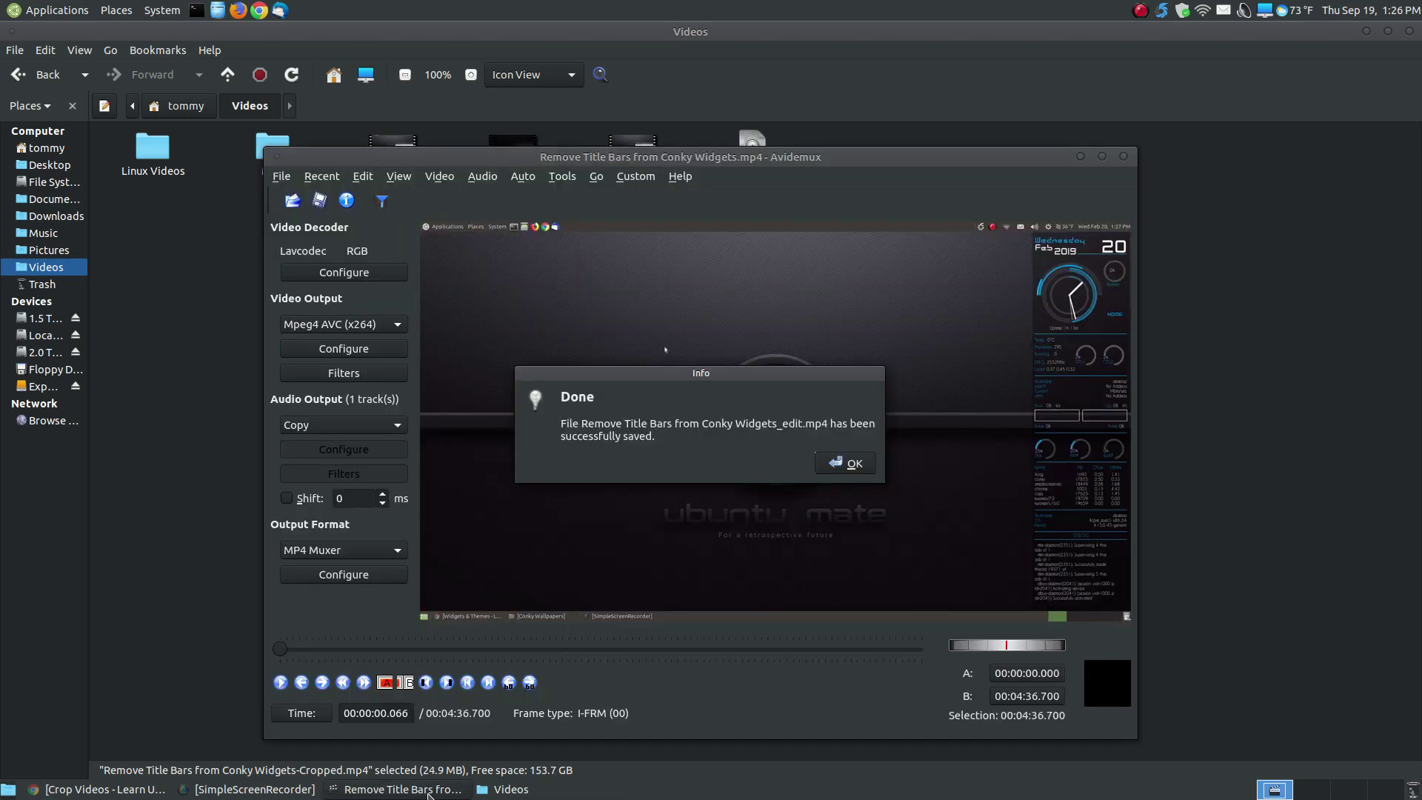
click(844, 463)
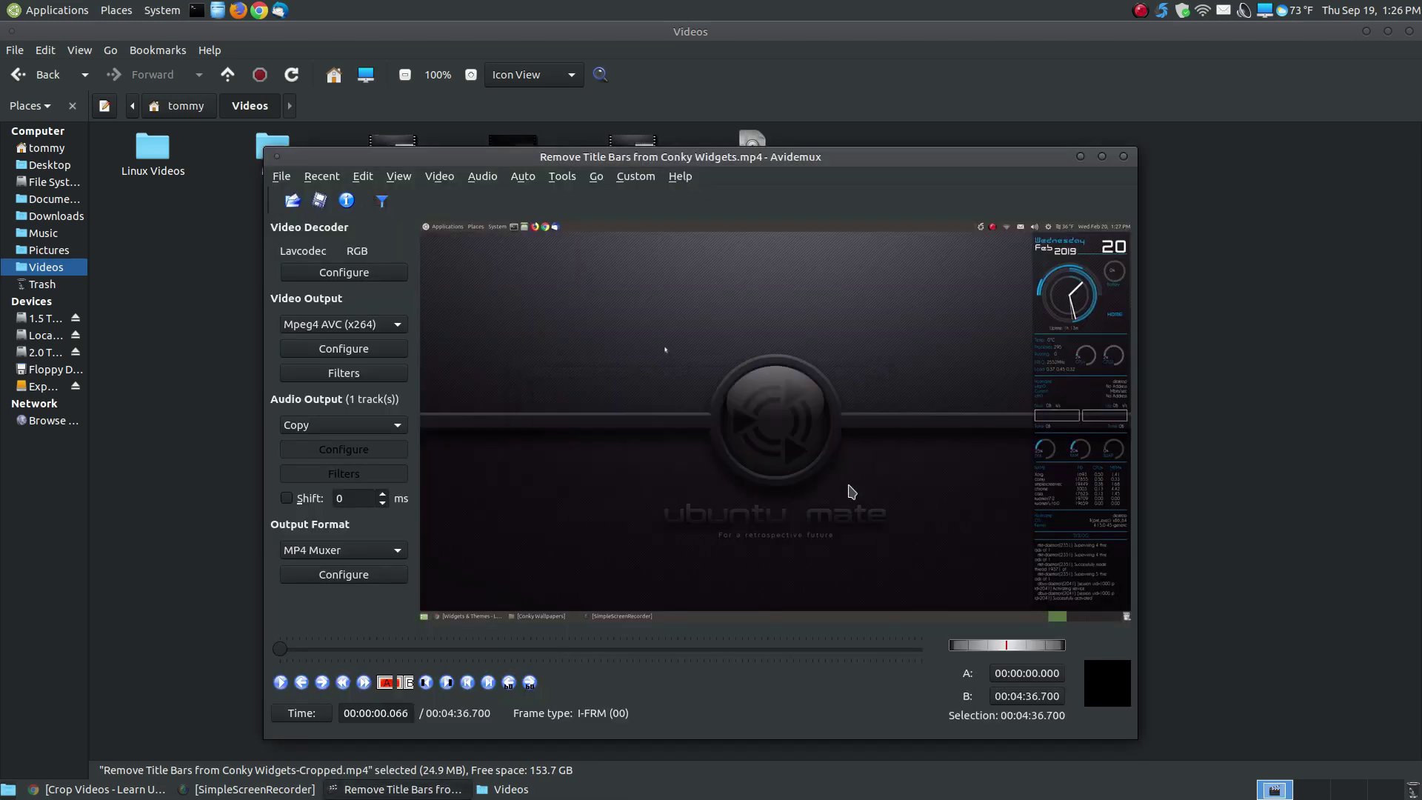
click(1123, 157)
click(741, 280)
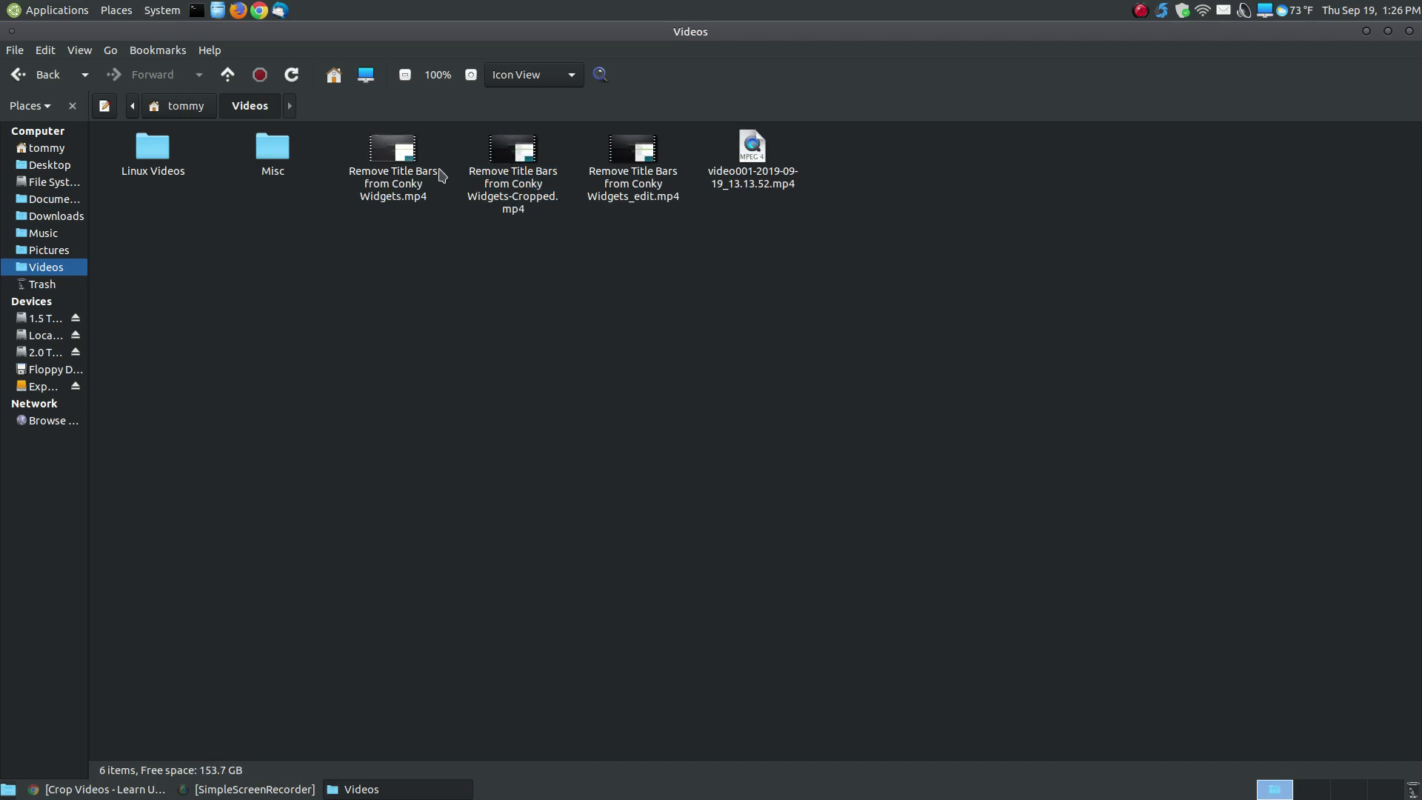
double_click(401, 157)
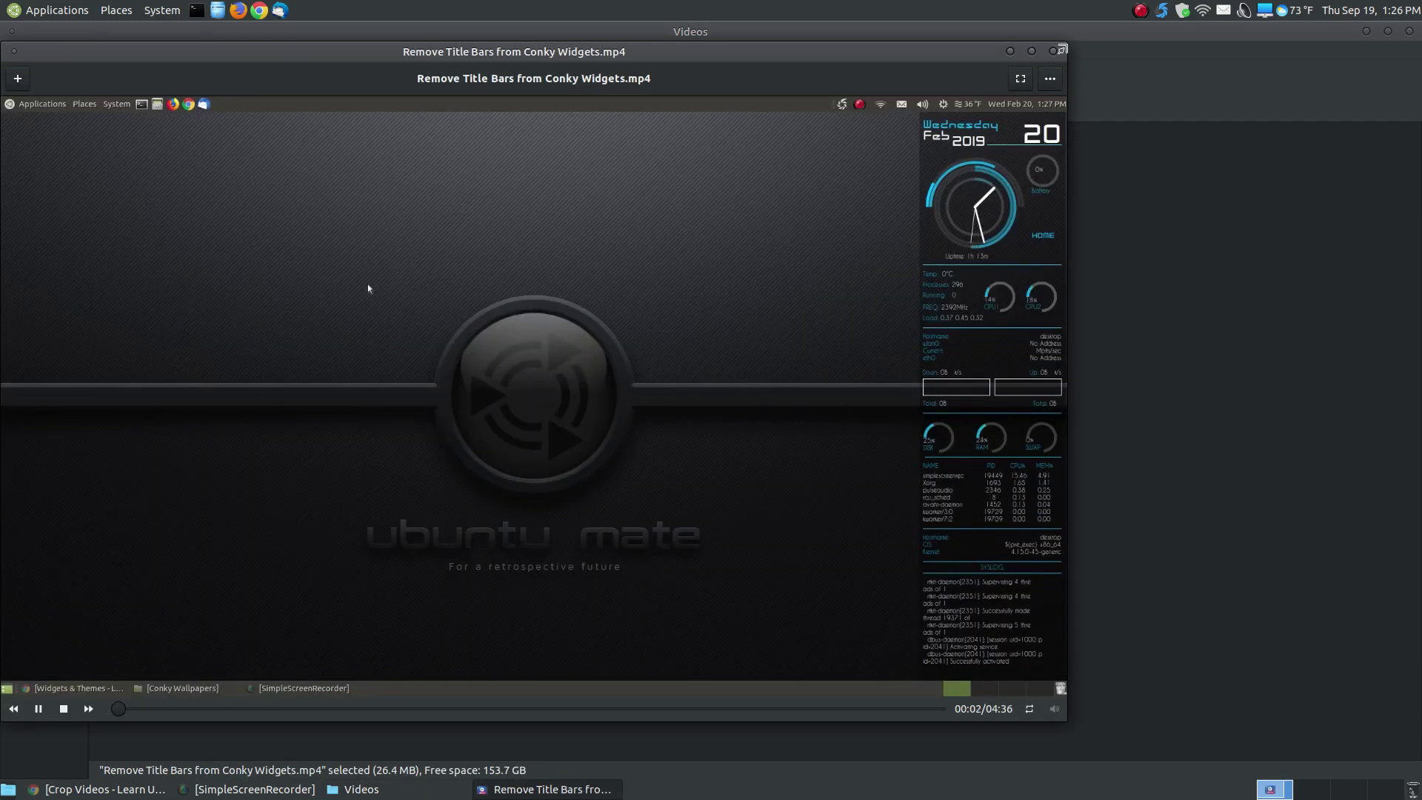
click(1053, 51)
double_click(530, 178)
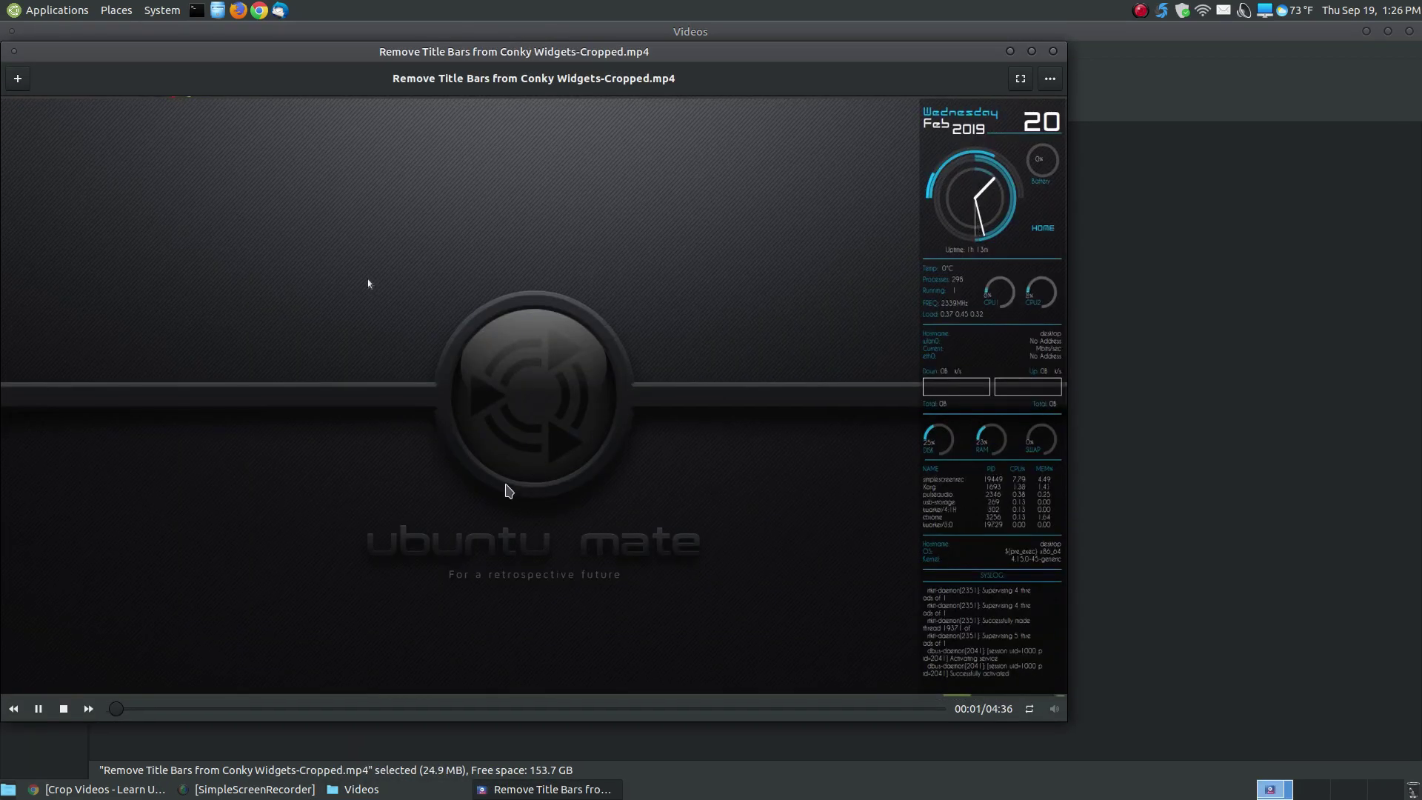
click(304, 711)
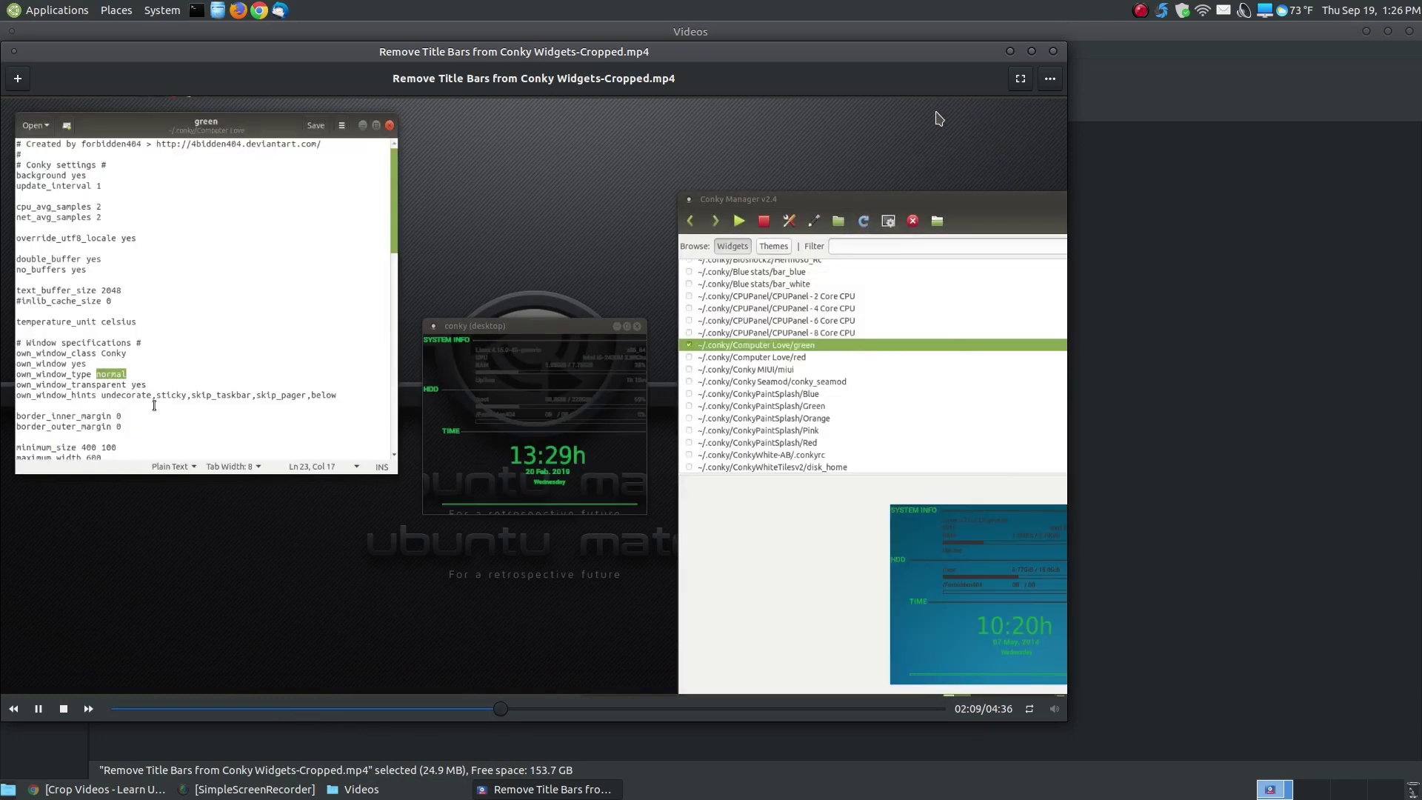
click(1053, 51)
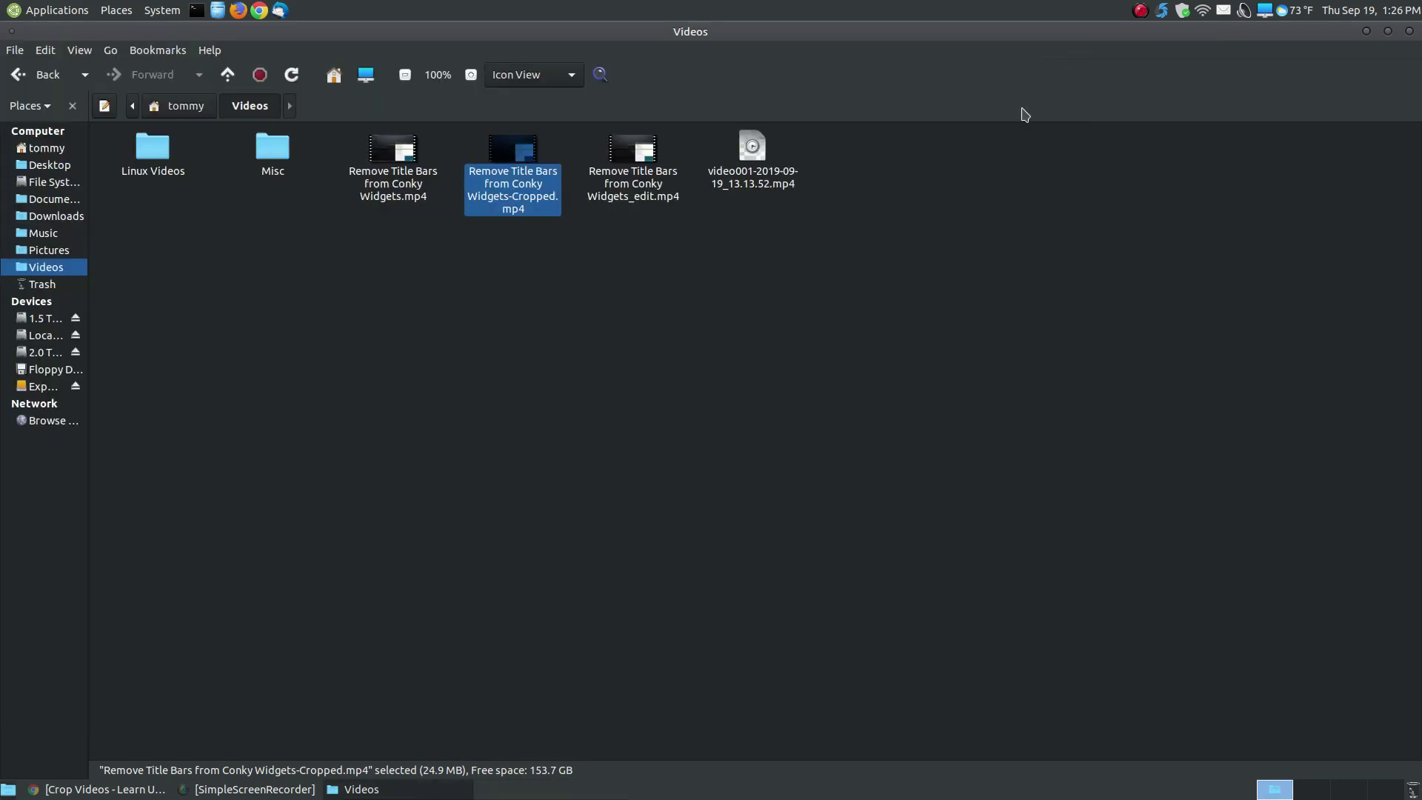
click(646, 172)
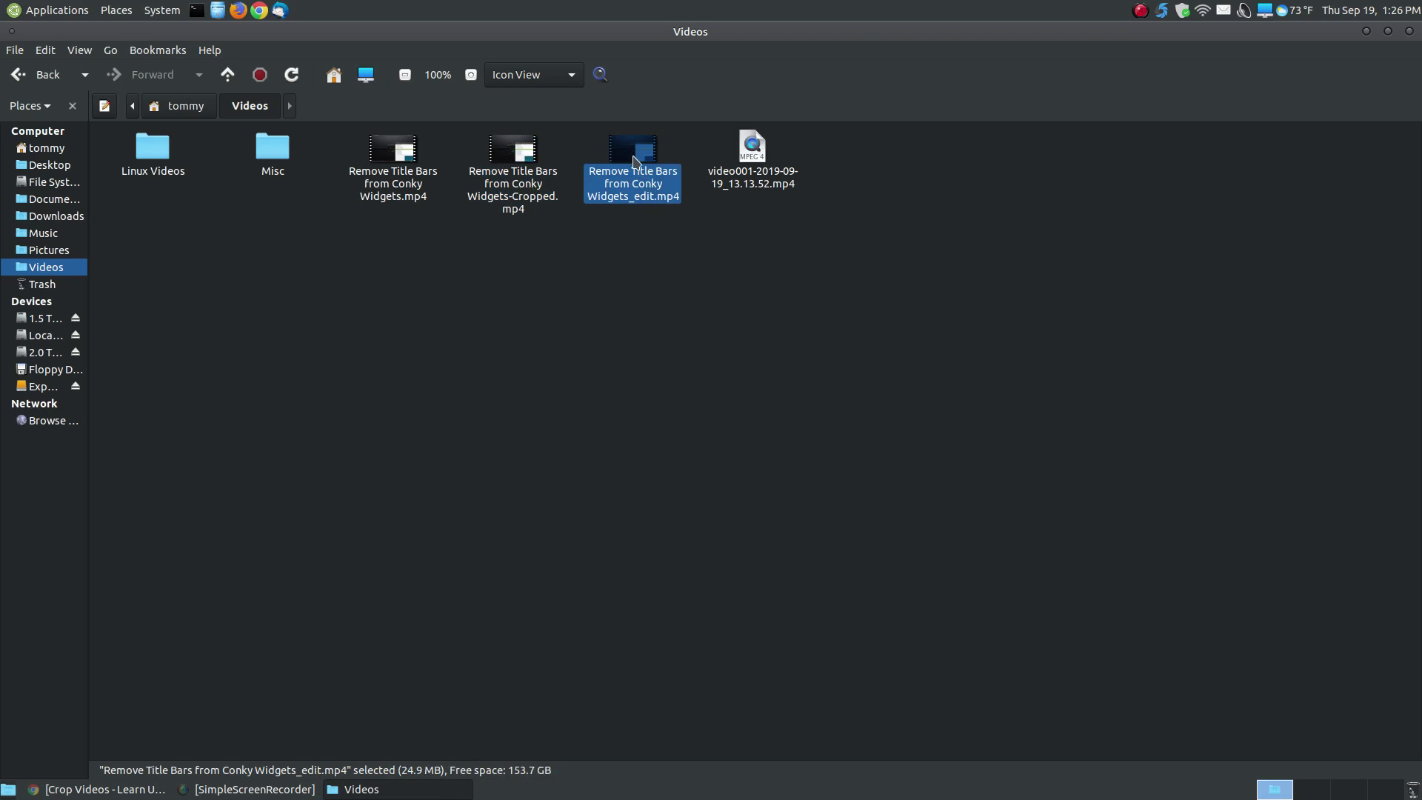
double_click(634, 161)
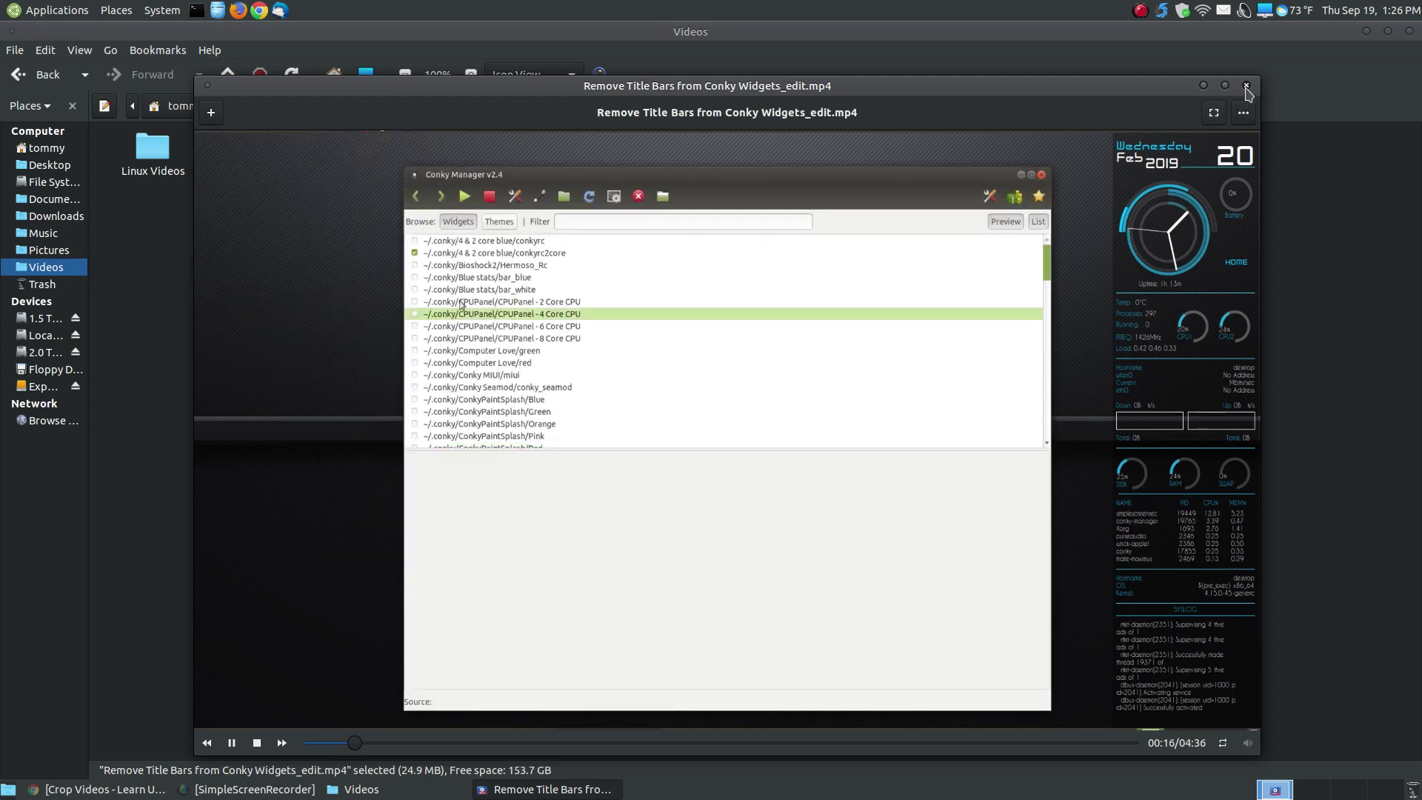
key(ctrl+q)
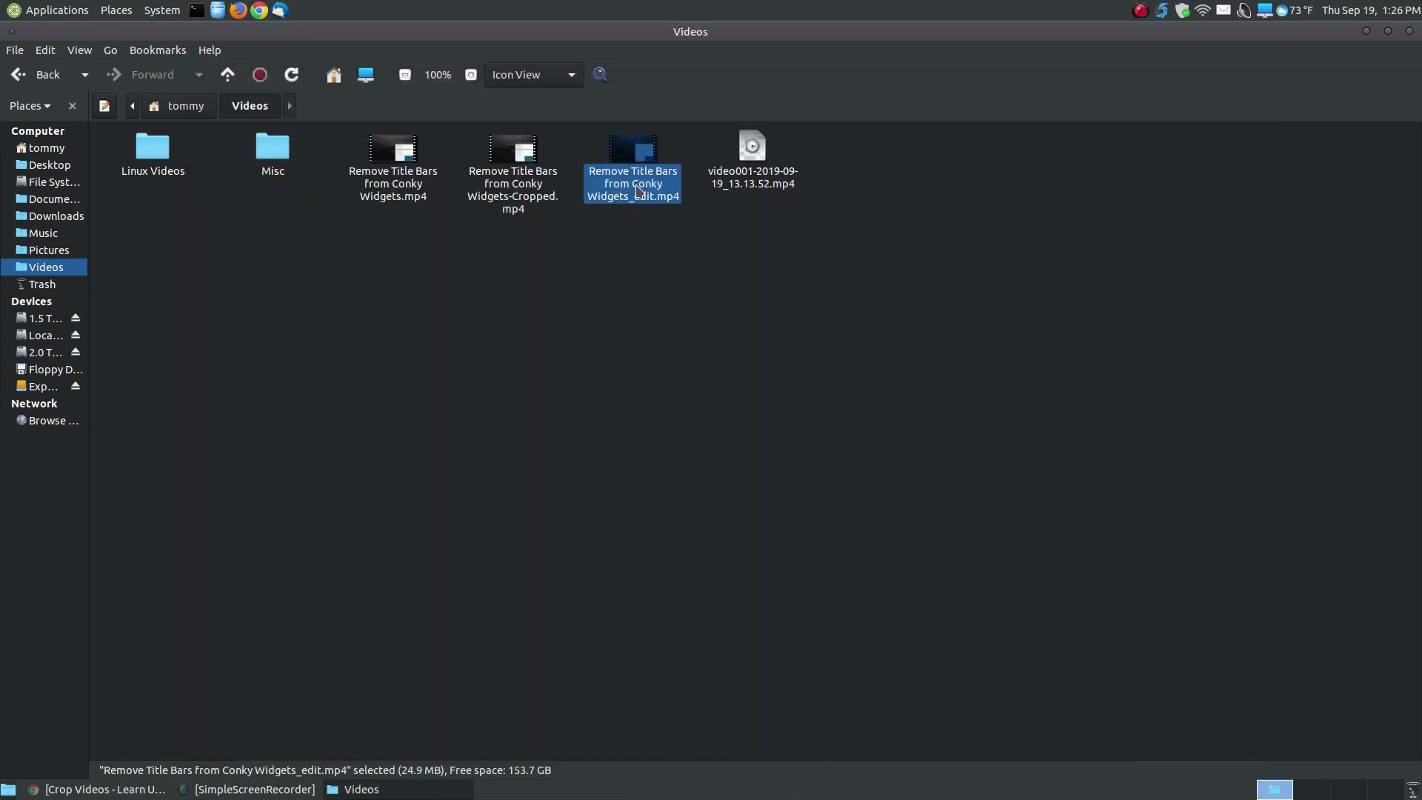
Step: Open Widgets_edit.mp4 in MediaInfo to confirm 23.7 MiB, 4 min 36 s, 1920*1080 at 30 FPS
right_click(640, 190)
mouse_move(668, 217)
click(845, 273)
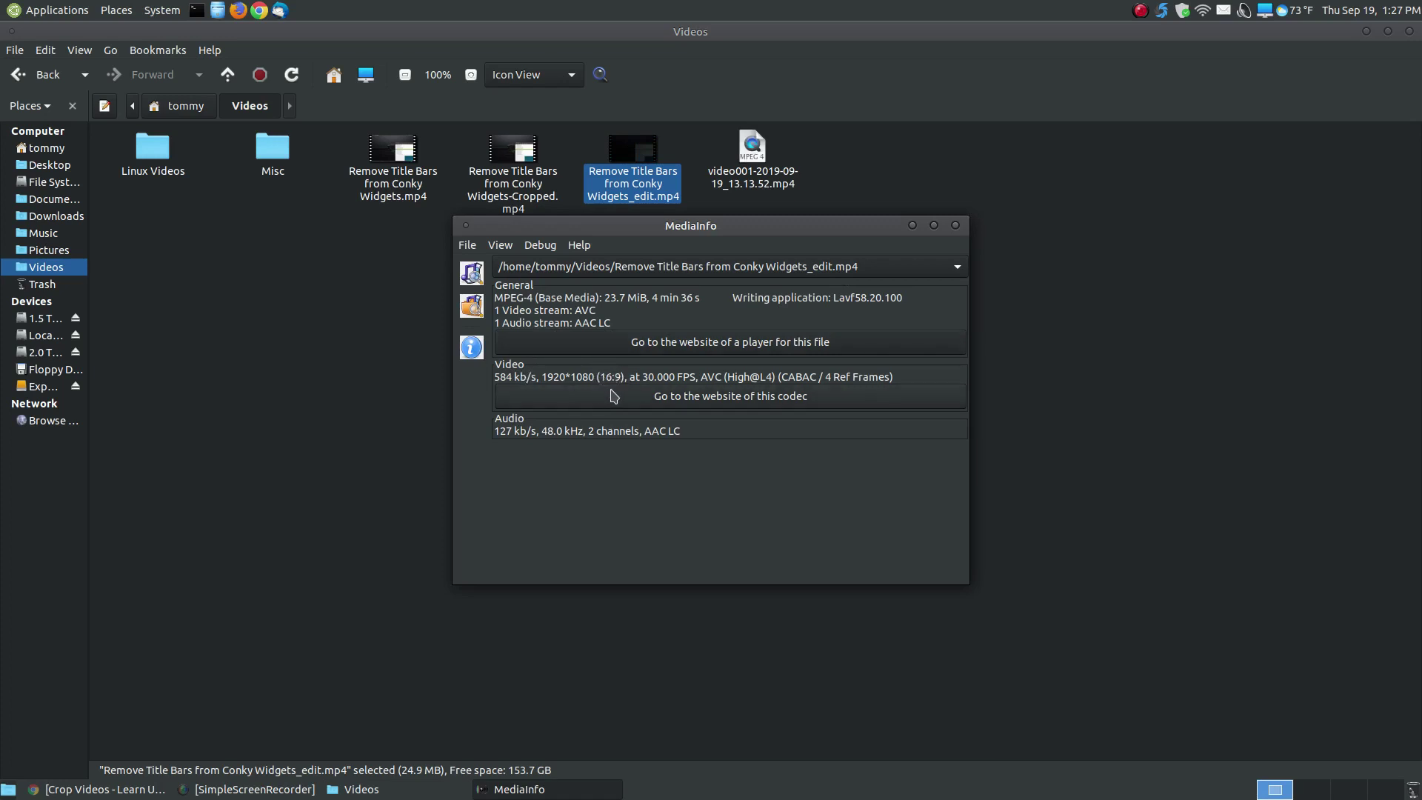
drag(722, 235, 696, 284)
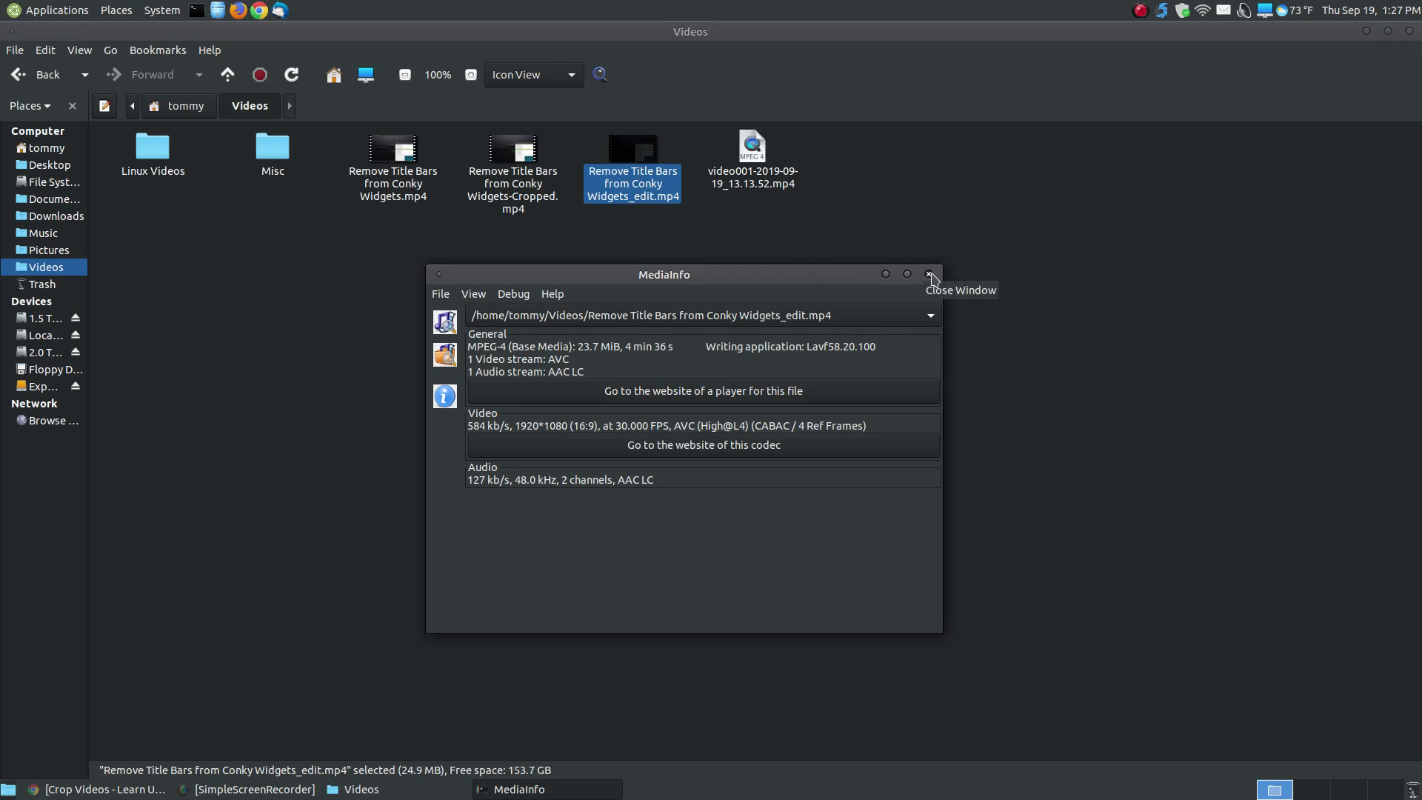
Step: Close MediaInfo, minimize the Videos folder, revisit the Chrome 'Crop Videos' tutorial, then minimize Chrome
click(929, 275)
click(1367, 31)
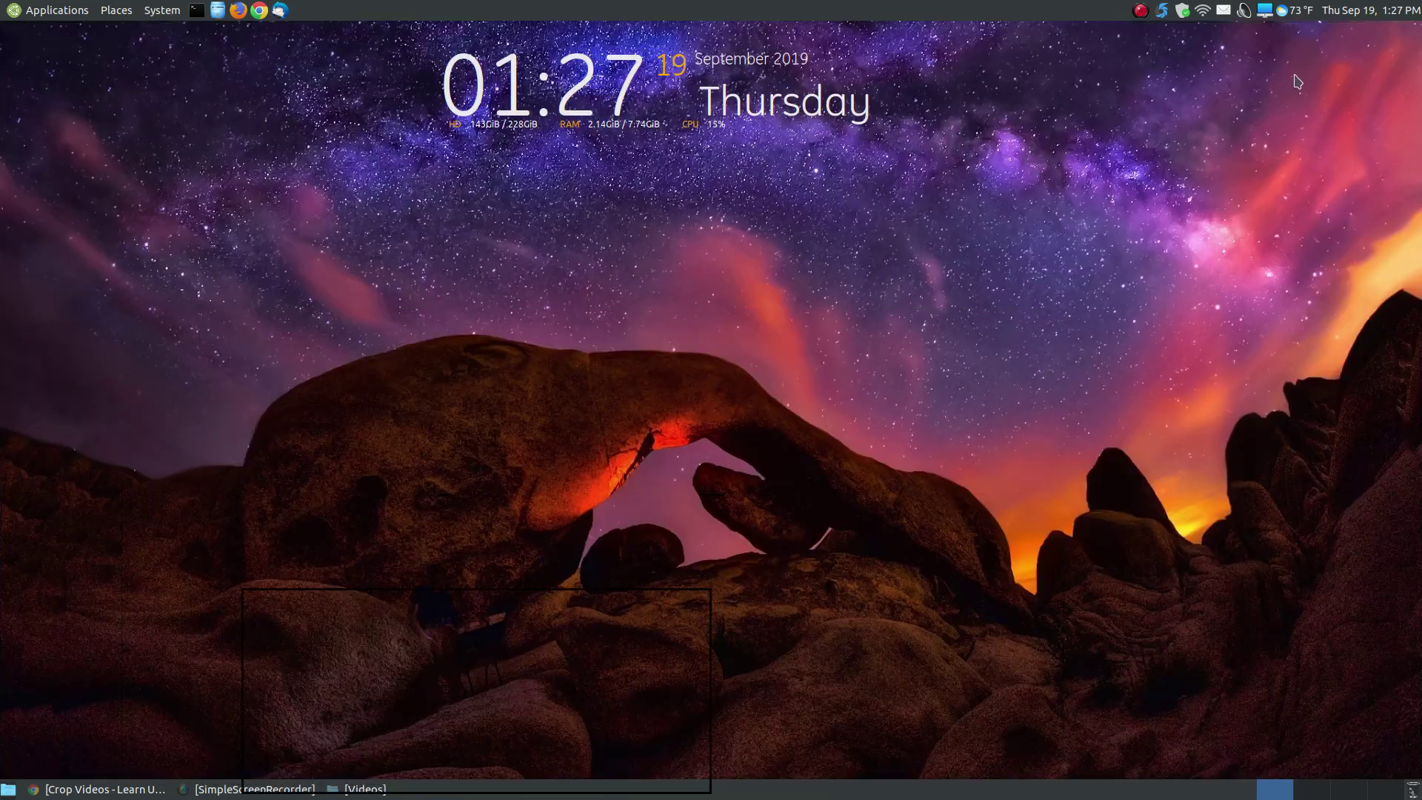
click(104, 790)
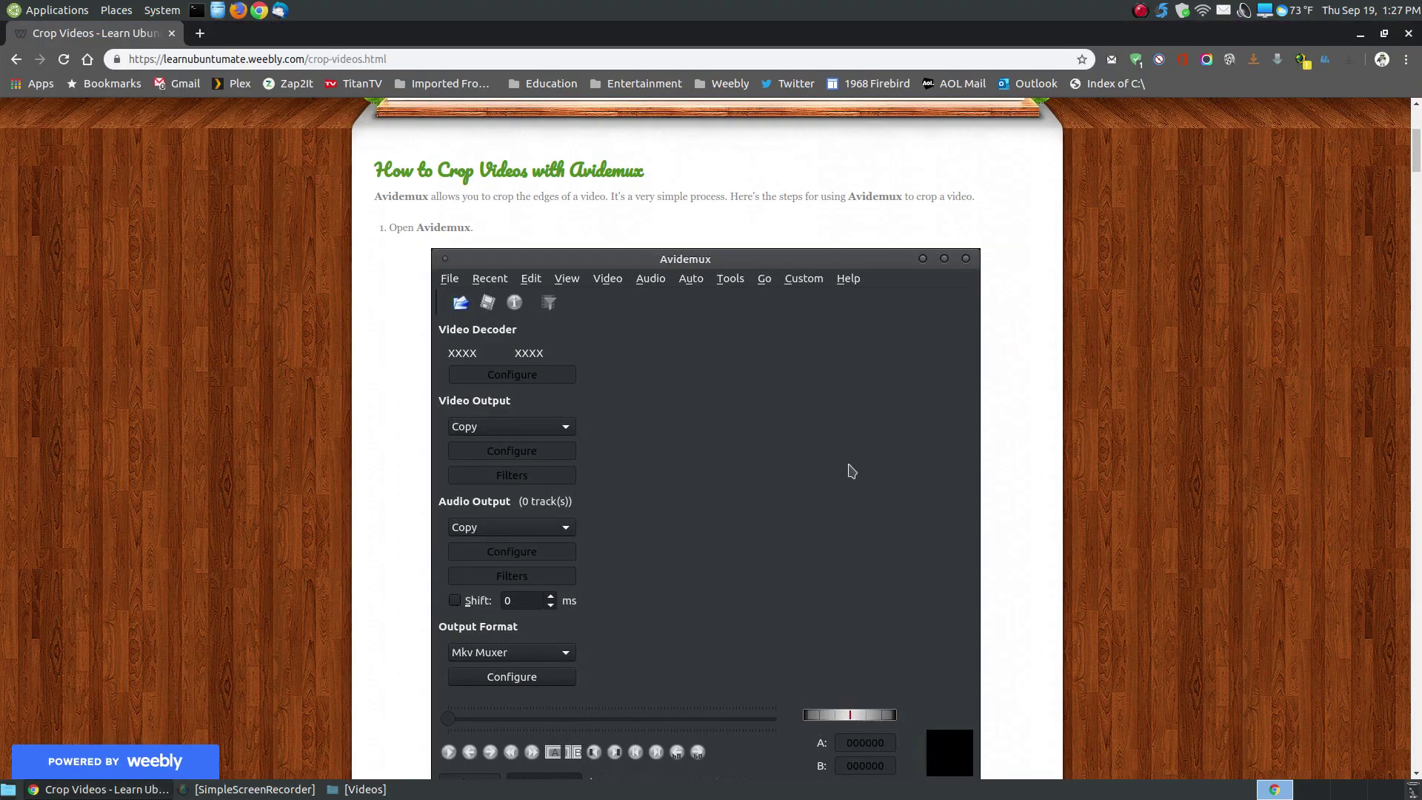
drag(1418, 163, 1416, 126)
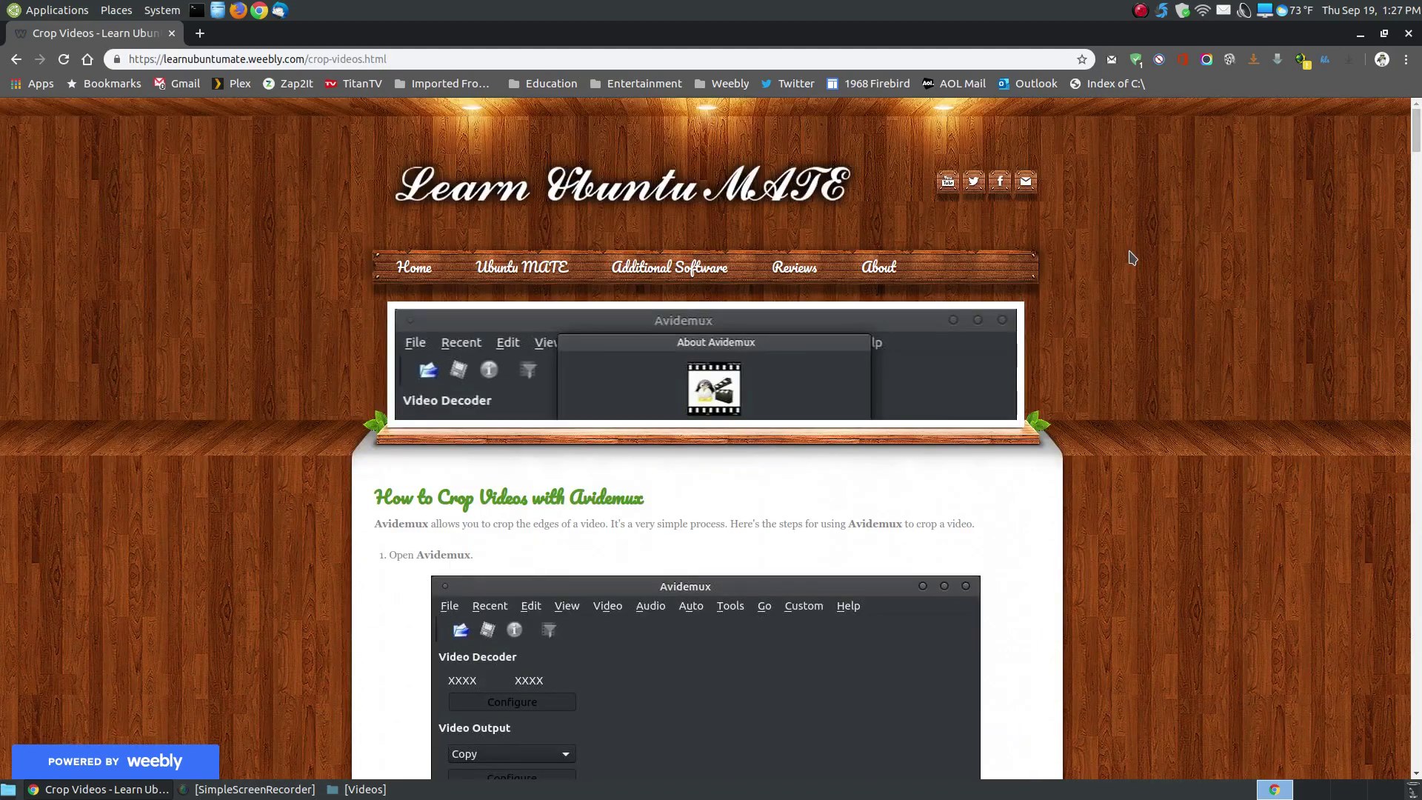
click(1356, 38)
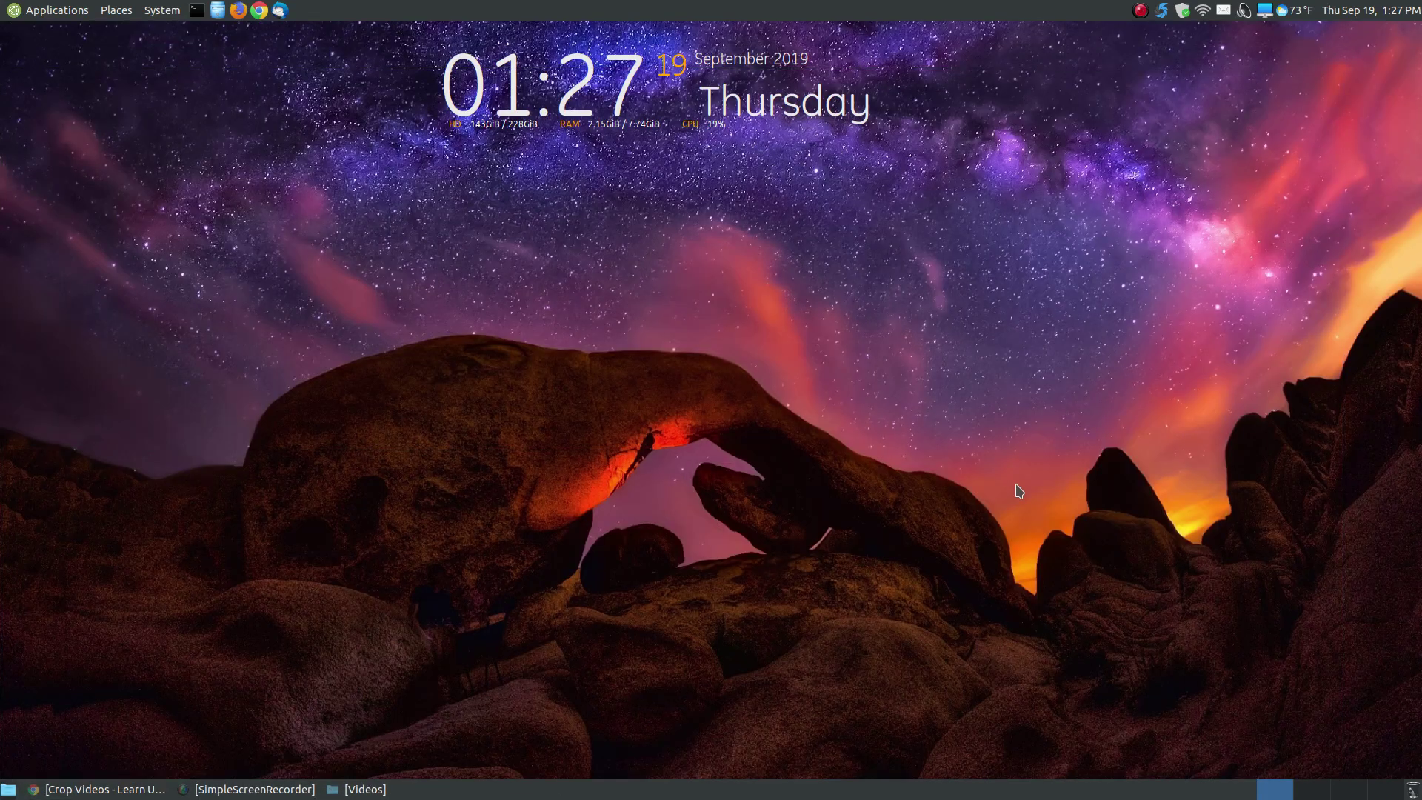